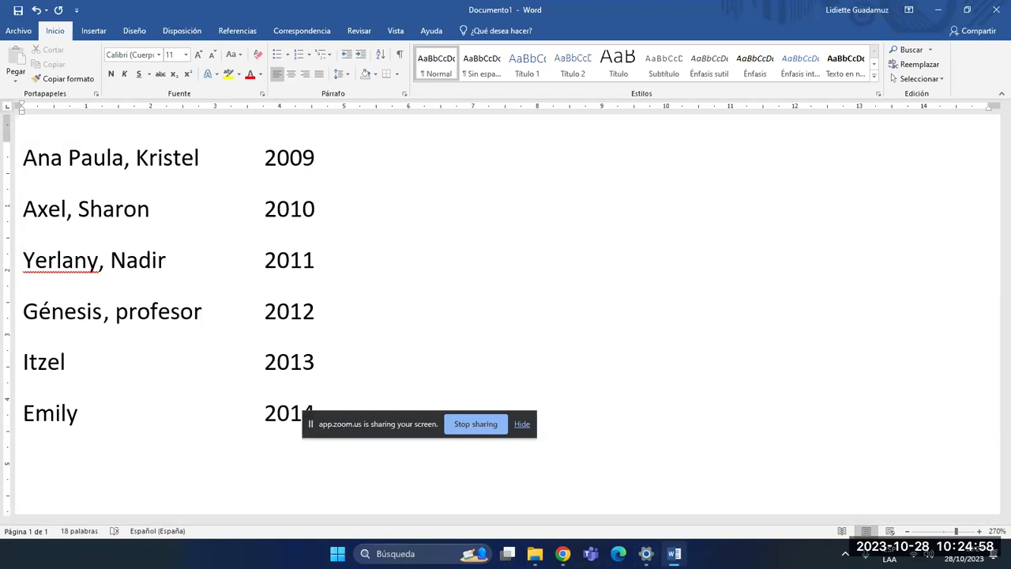
- Switch to Chrome, check the PRÁCTICA 3 instructions, and download the INCIDENCIA 2012 DIFERENTES CARACTERISTICAS workbook from the Ministerio de Salud page
{"action": "key", "text": "alt+Tab"}
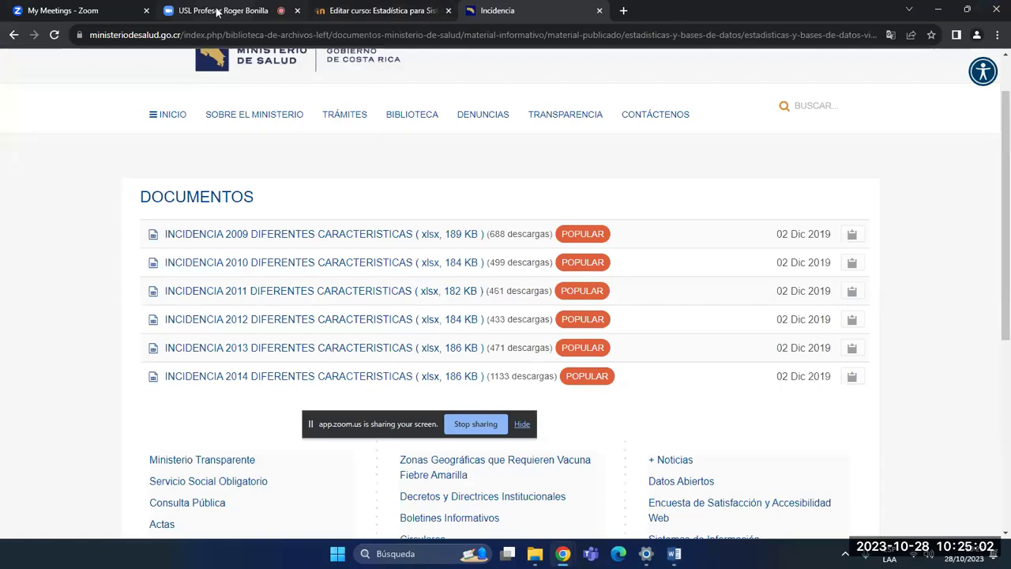
{"action": "left_click", "coordinate": [375, 11]}
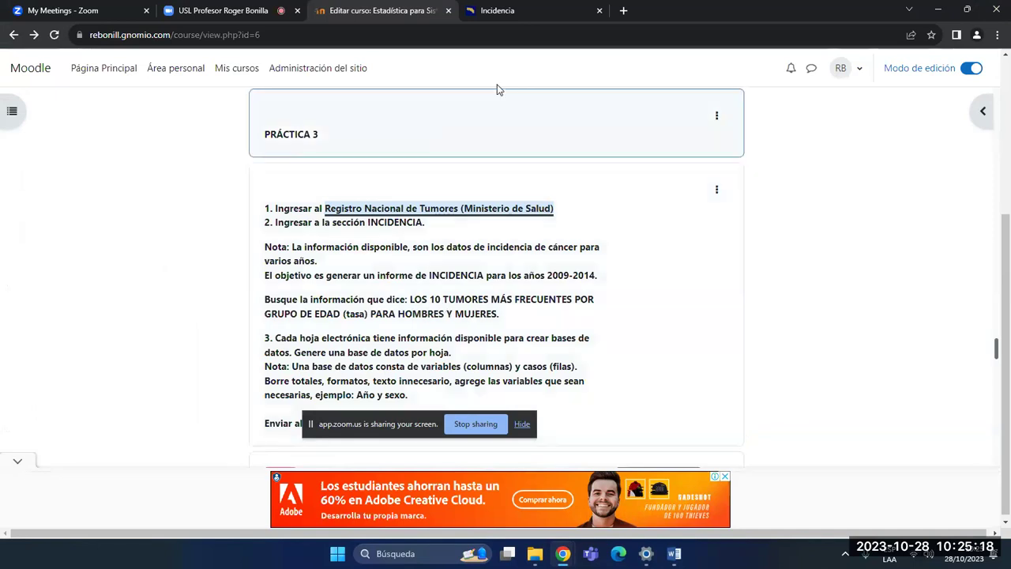
{"action": "left_click", "coordinate": [525, 11]}
{"action": "key", "text": "alt+Tab"}
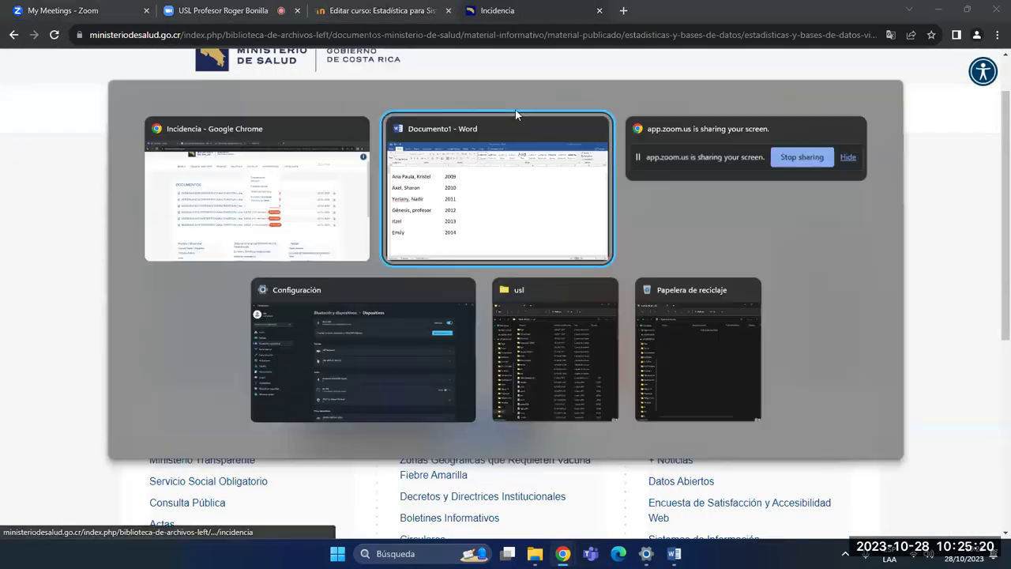
{"action": "key", "text": "alt+Tab"}
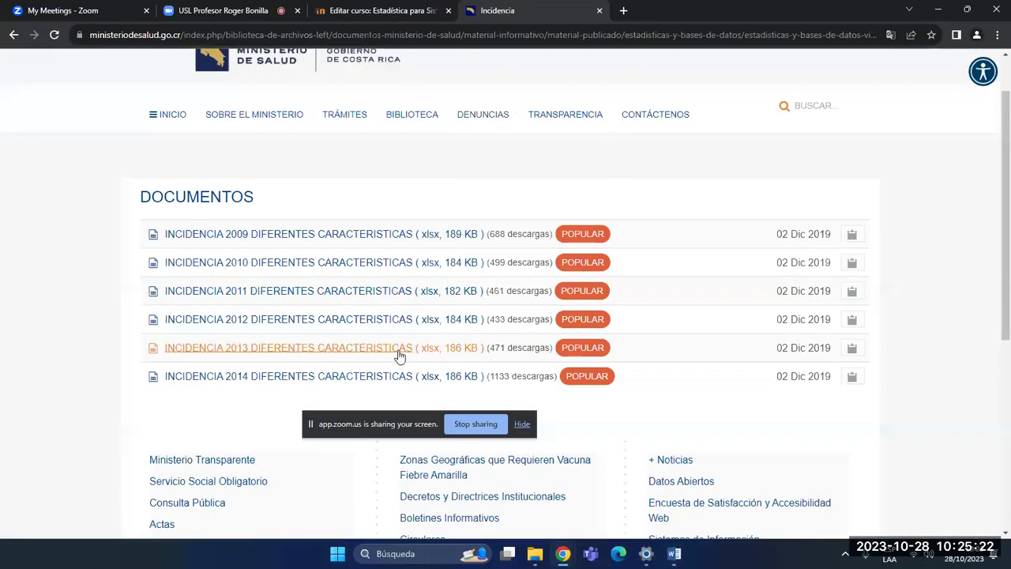
{"action": "left_click", "coordinate": [316, 322]}
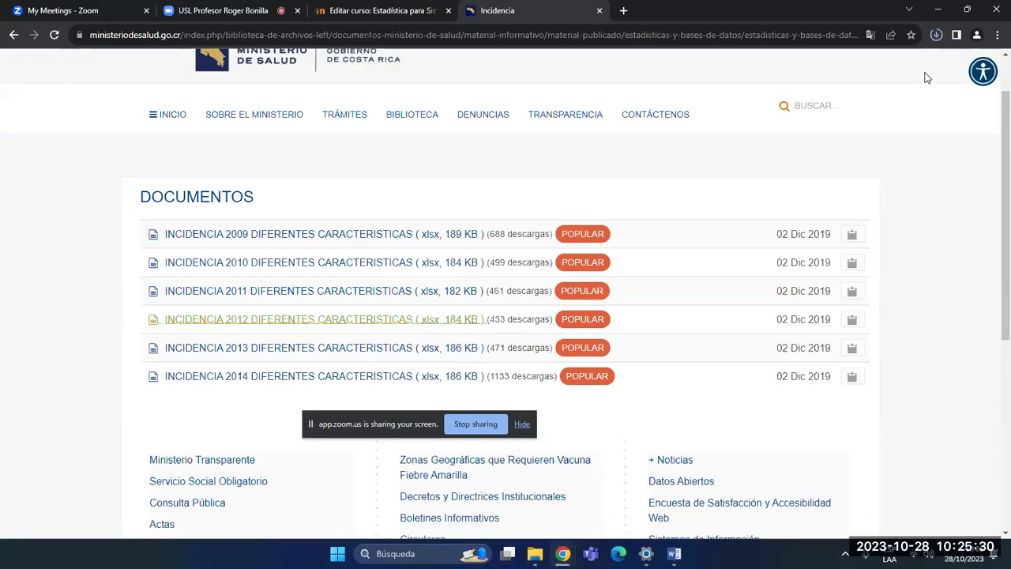
- Open the downloaded INCIDENCIA 2012 DIFERENTES CARACTERISTICAS workbook in Excel and enable editing
{"action": "left_click", "coordinate": [343, 13]}
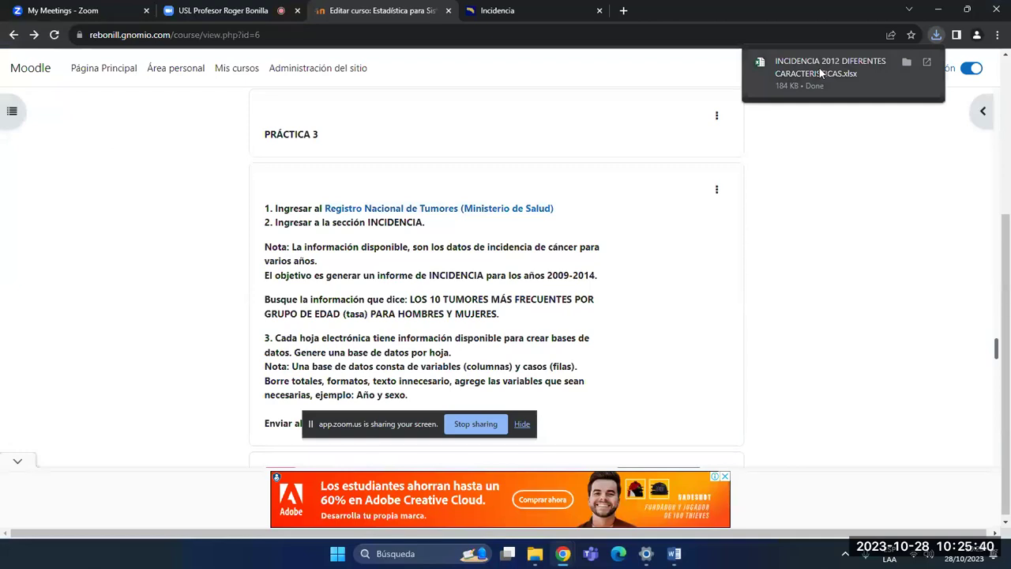
{"action": "left_click_drag", "start_coordinate": [821, 73], "coordinate": [815, 183]}
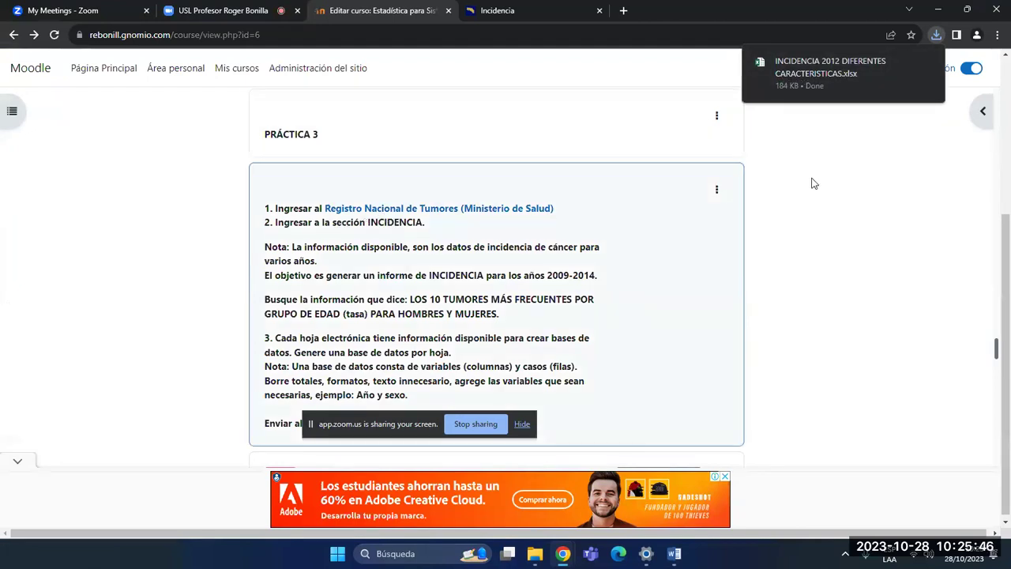
{"action": "left_click_drag", "start_coordinate": [760, 93], "coordinate": [820, 88]}
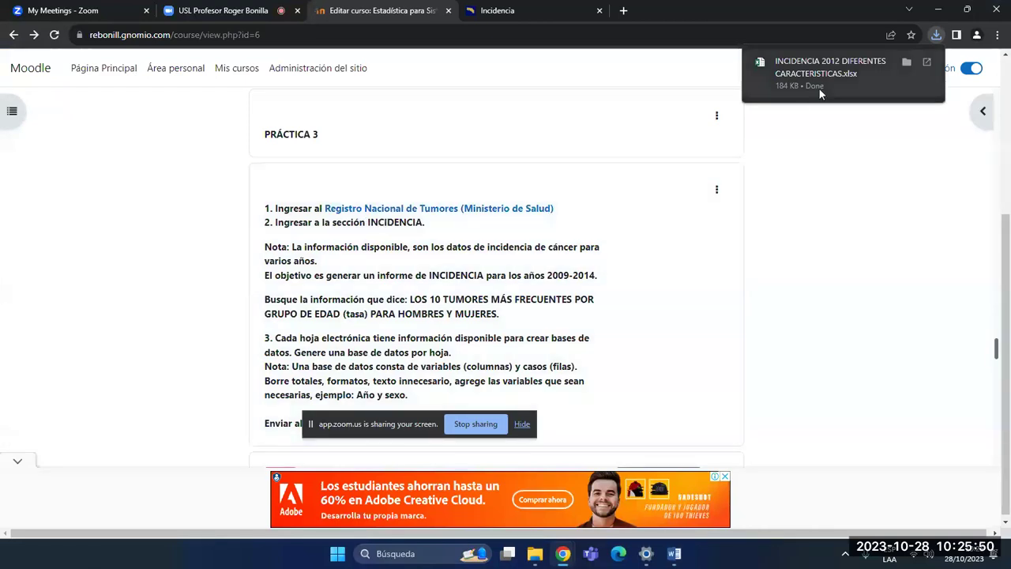
{"action": "left_click", "coordinate": [824, 75]}
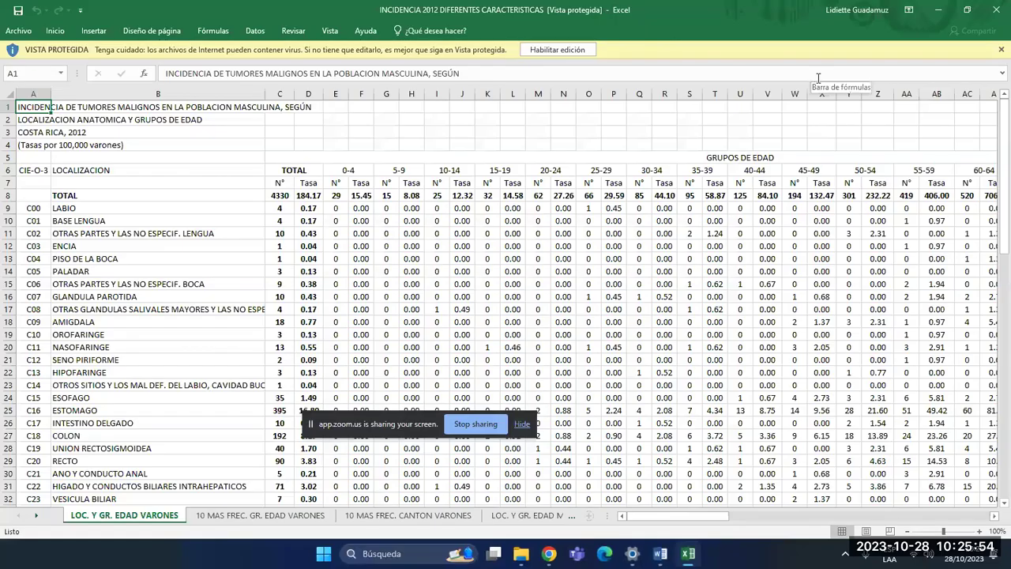
{"action": "left_click", "coordinate": [565, 49]}
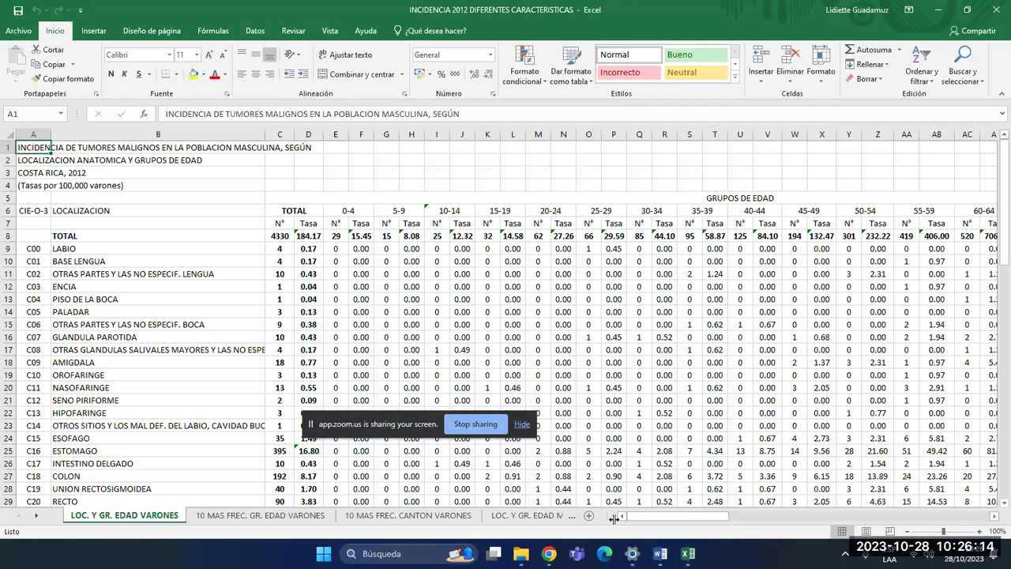
- Widen the sheet tab area of the workbook to show more worksheet names
{"action": "left_click_drag", "start_coordinate": [616, 516], "coordinate": [897, 519]}
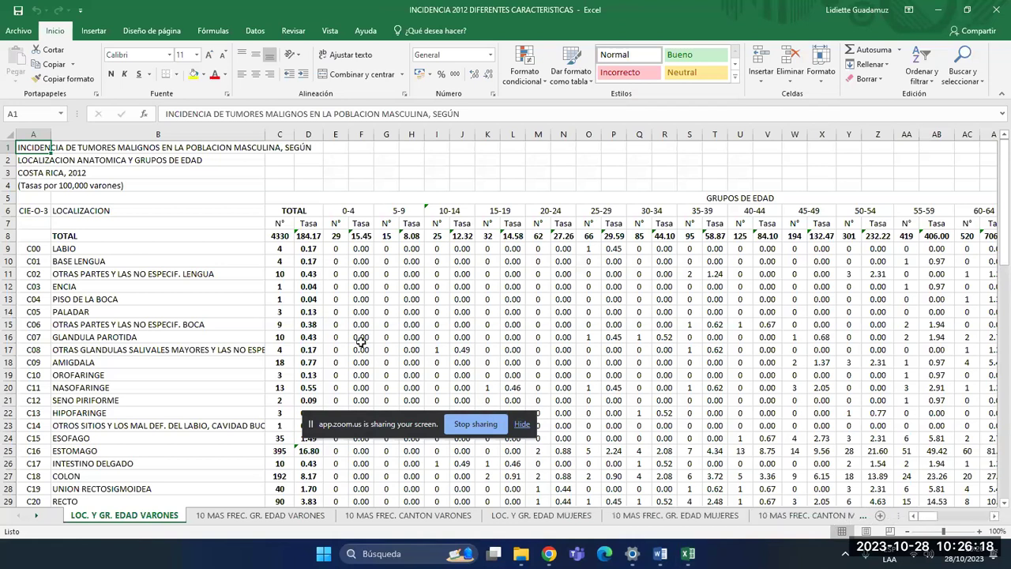
{"action": "key", "text": "Right"}
{"action": "key", "text": "Down"}
{"action": "key", "text": "Down"}
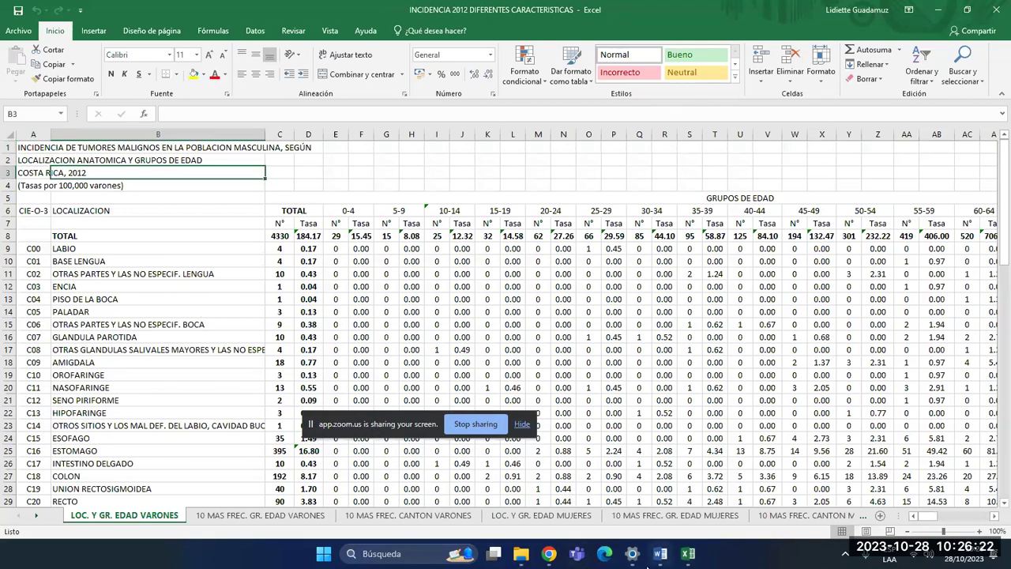
- Recheck the PRÁCTICA 3 instructions in Chrome, and color the 10 MAS FREC. GR. EDAD VARONES sheet tab yellow in Excel
{"action": "key", "text": "alt+Tab"}
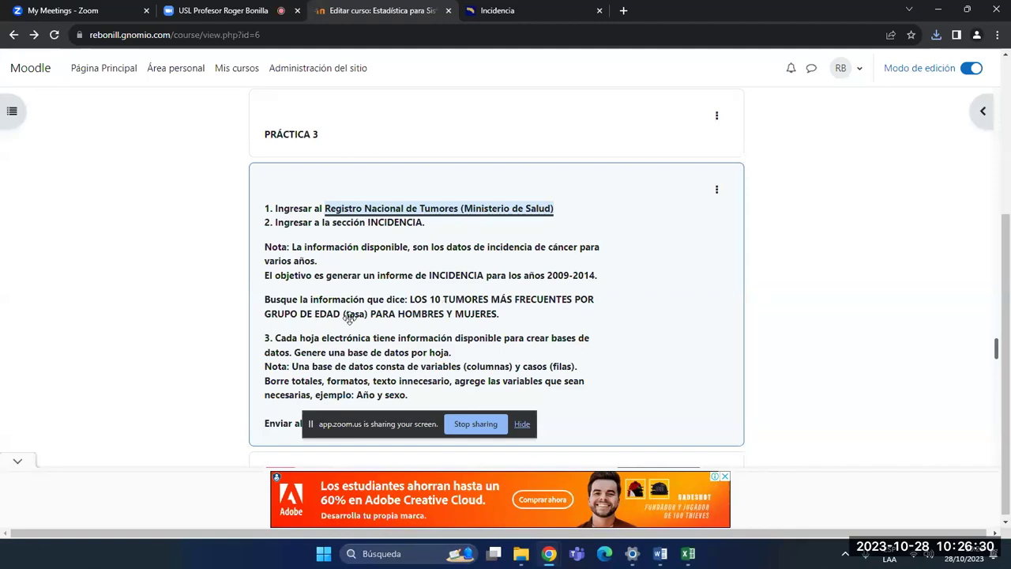
{"action": "key", "text": "alt+Tab"}
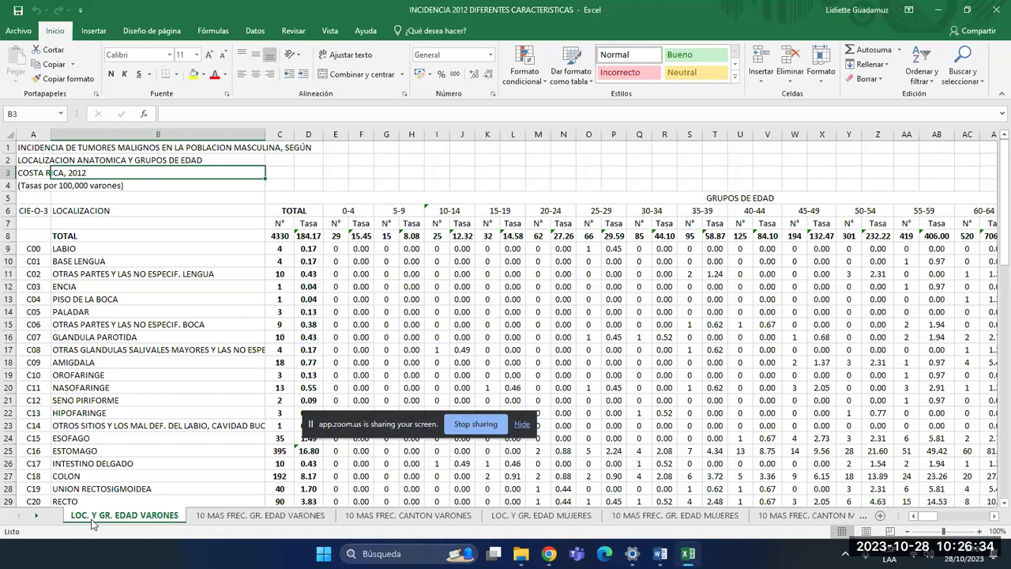
{"action": "left_click", "coordinate": [247, 515]}
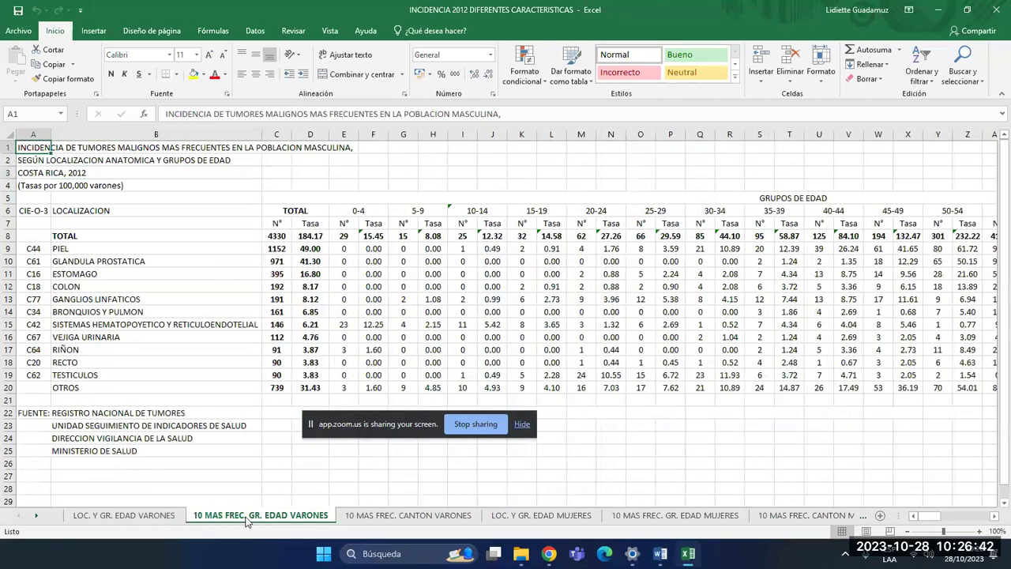
{"action": "right_click", "coordinate": [246, 520]}
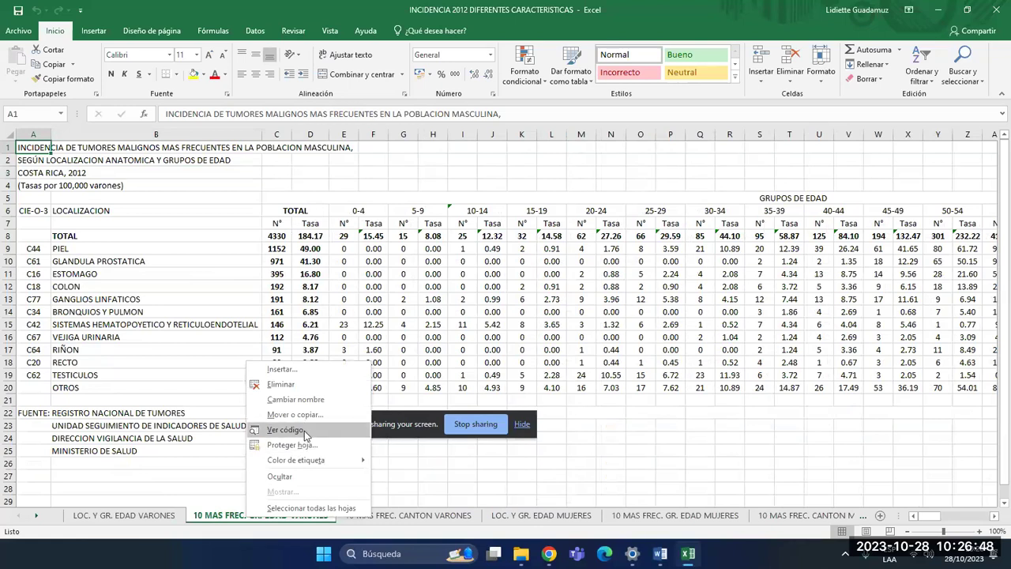
{"action": "mouse_move", "coordinate": [339, 461]}
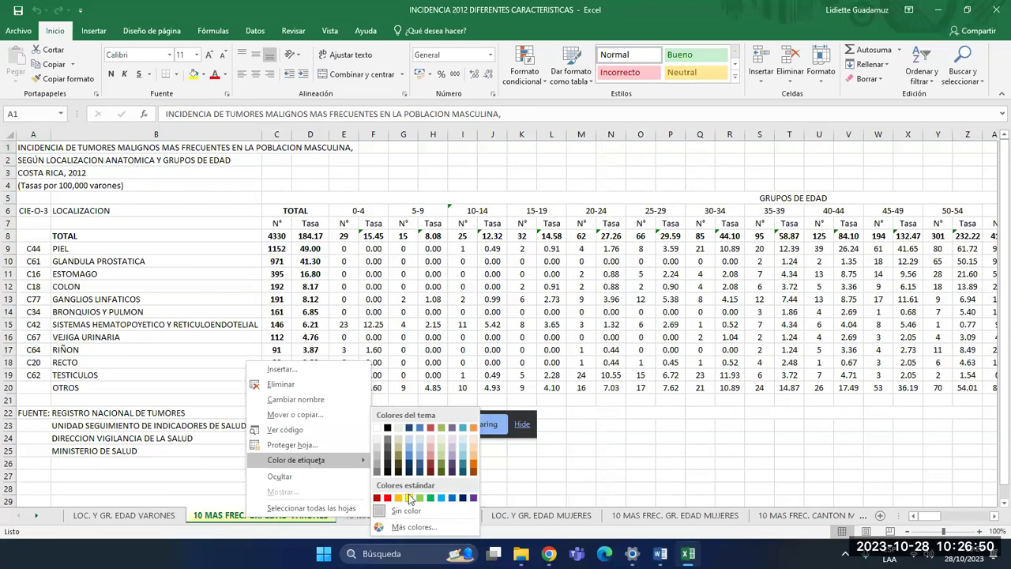
{"action": "left_click", "coordinate": [409, 498]}
{"action": "left_click", "coordinate": [336, 488]}
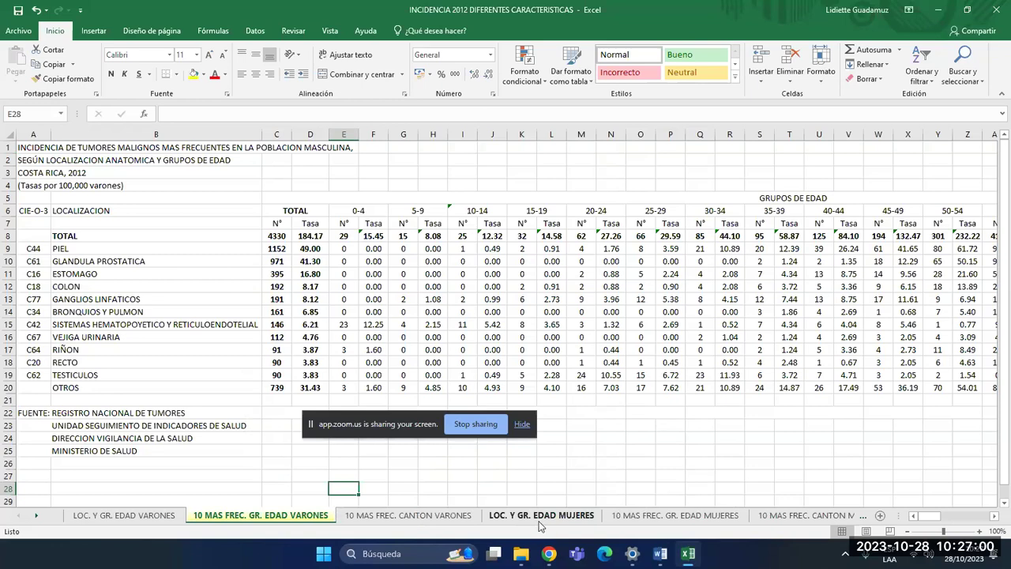
- Color the 10 MAS FREC. GR. EDAD MUJERES sheet tab yellow
{"action": "left_click", "coordinate": [647, 518]}
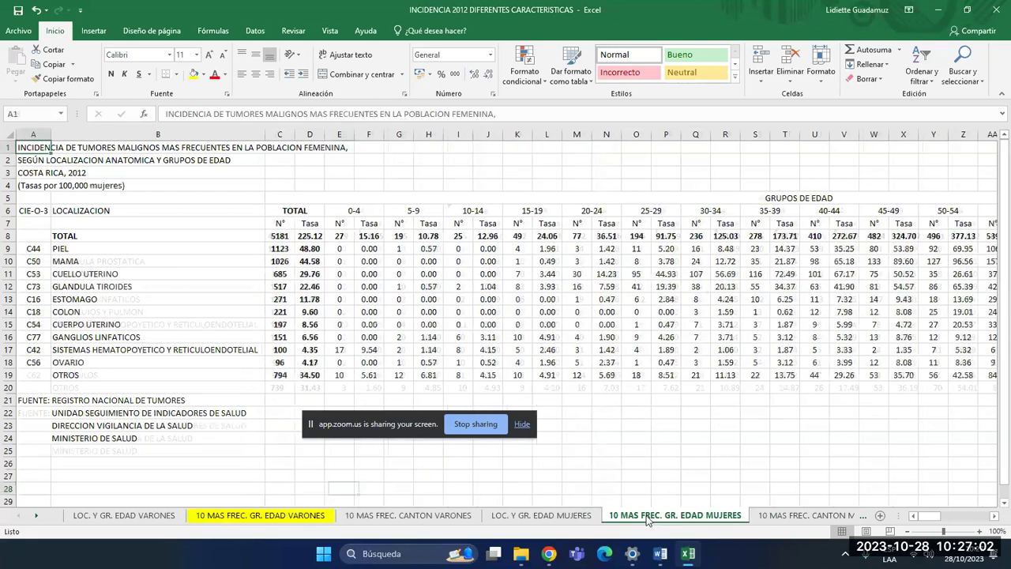
{"action": "right_click", "coordinate": [646, 517]}
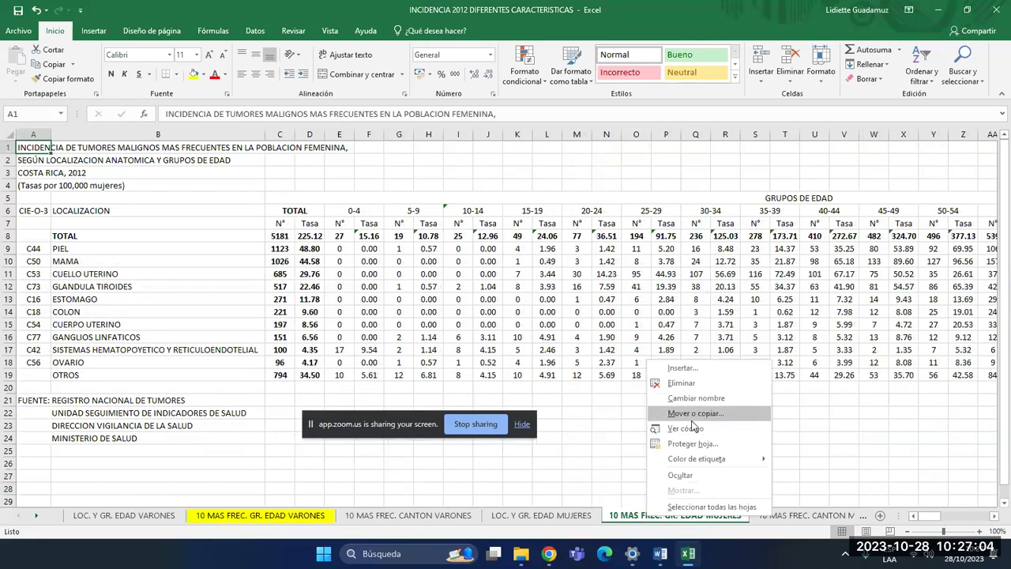
{"action": "mouse_move", "coordinate": [728, 460]}
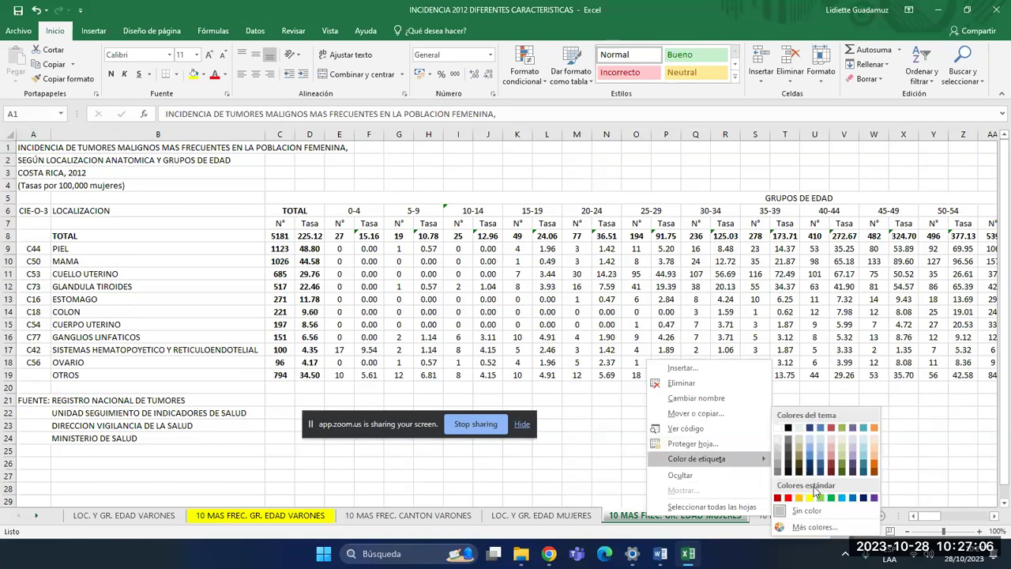
{"action": "left_click", "coordinate": [810, 496]}
{"action": "left_click", "coordinate": [727, 465]}
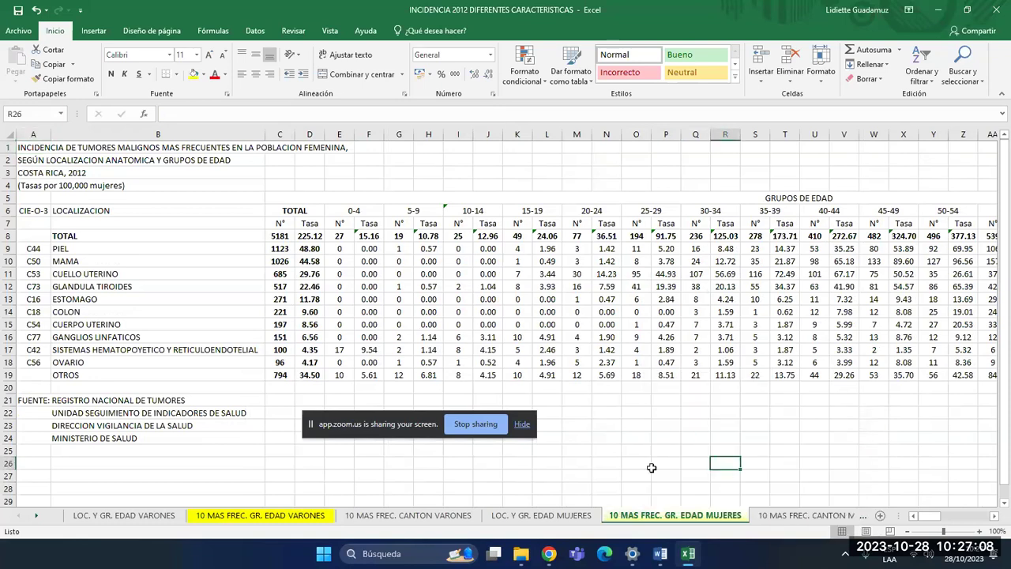
{"action": "left_click", "coordinate": [420, 517]}
{"action": "left_click", "coordinate": [610, 517]}
{"action": "left_click", "coordinate": [650, 437]}
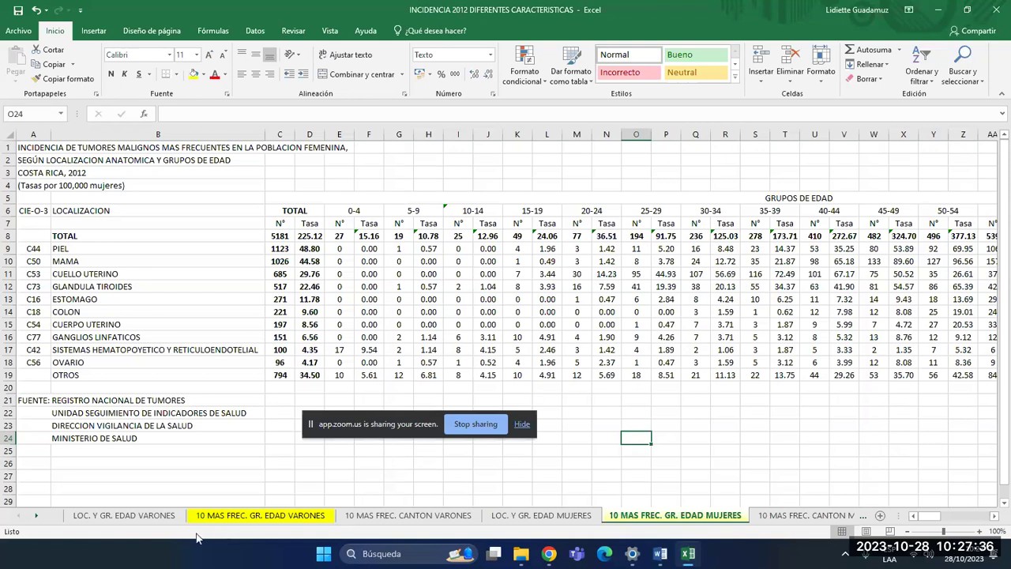
- Delete the LOC. Y GR. EDAD VARONES and 10 MAS FREC. CANTON VARONES sheets from the workbook
{"action": "left_click", "coordinate": [147, 520]}
{"action": "right_click", "coordinate": [147, 522]}
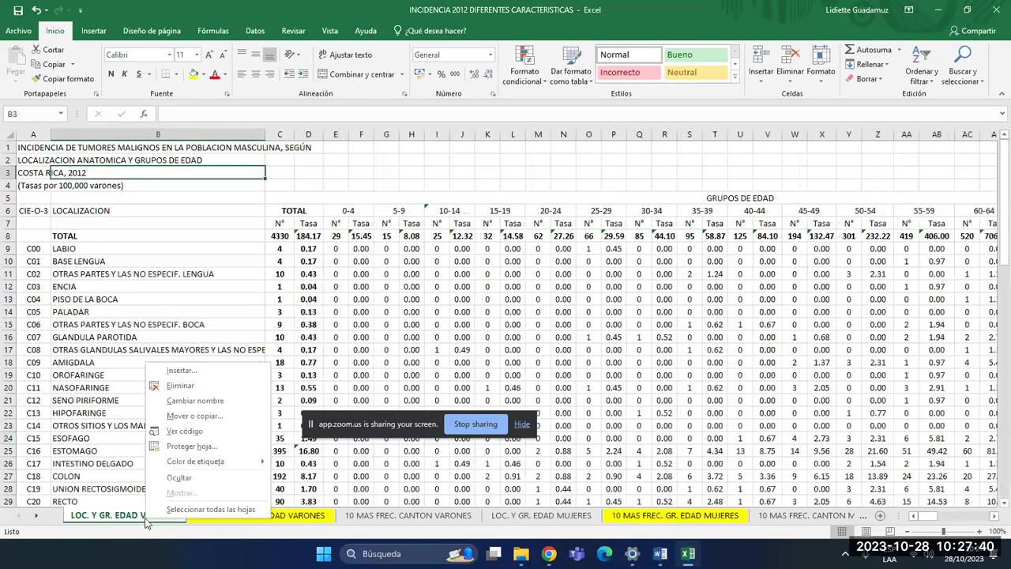
{"action": "key", "text": "Escape"}
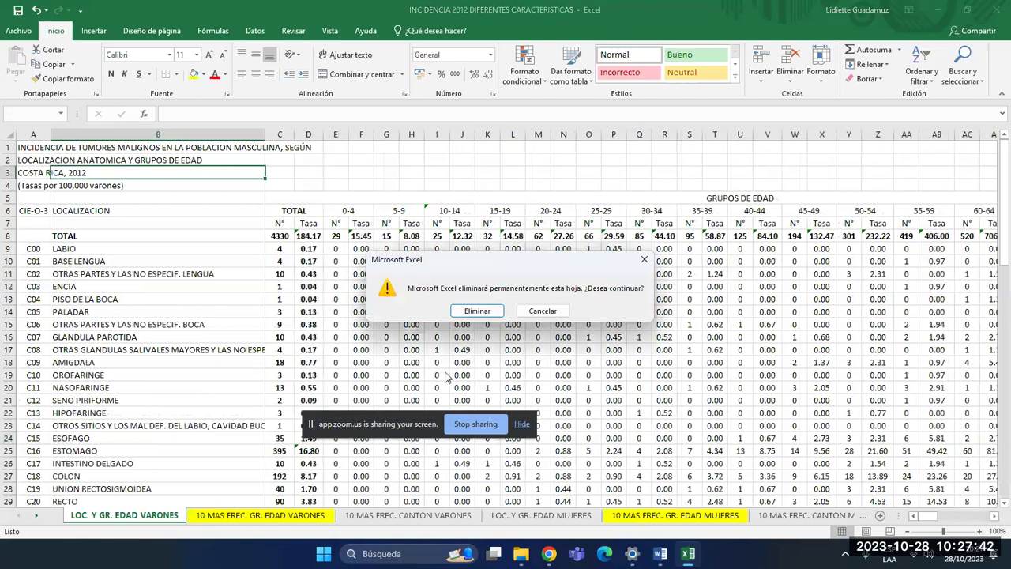
{"action": "left_click", "coordinate": [490, 309]}
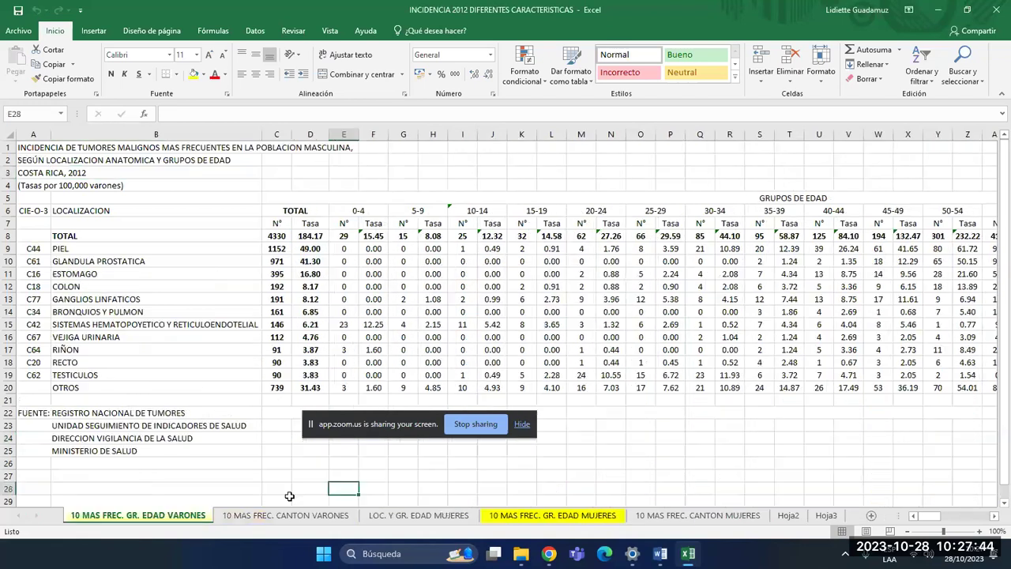
{"action": "left_click", "coordinate": [286, 519]}
{"action": "right_click", "coordinate": [287, 519]}
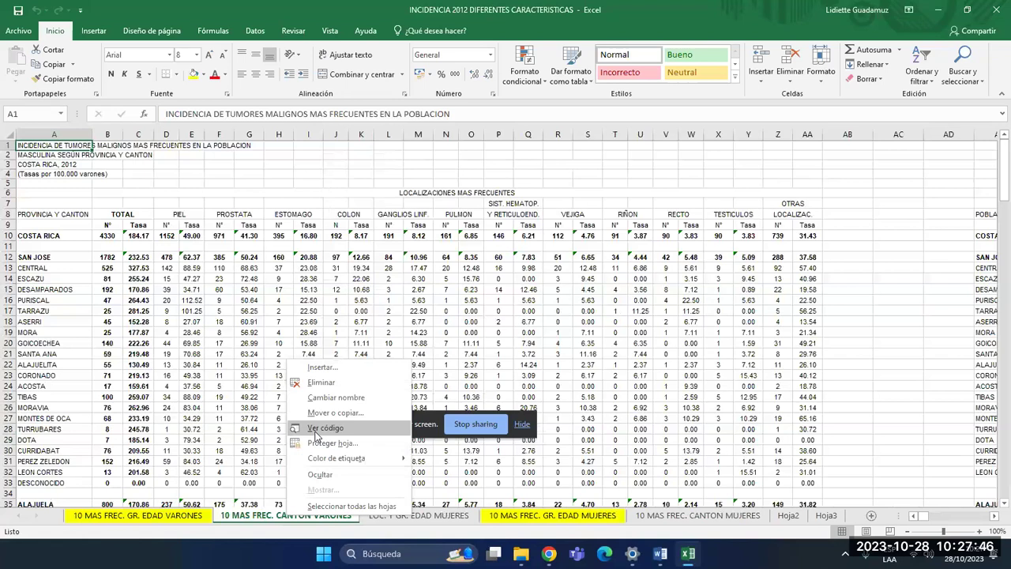
{"action": "left_click", "coordinate": [316, 386]}
{"action": "left_click", "coordinate": [490, 312]}
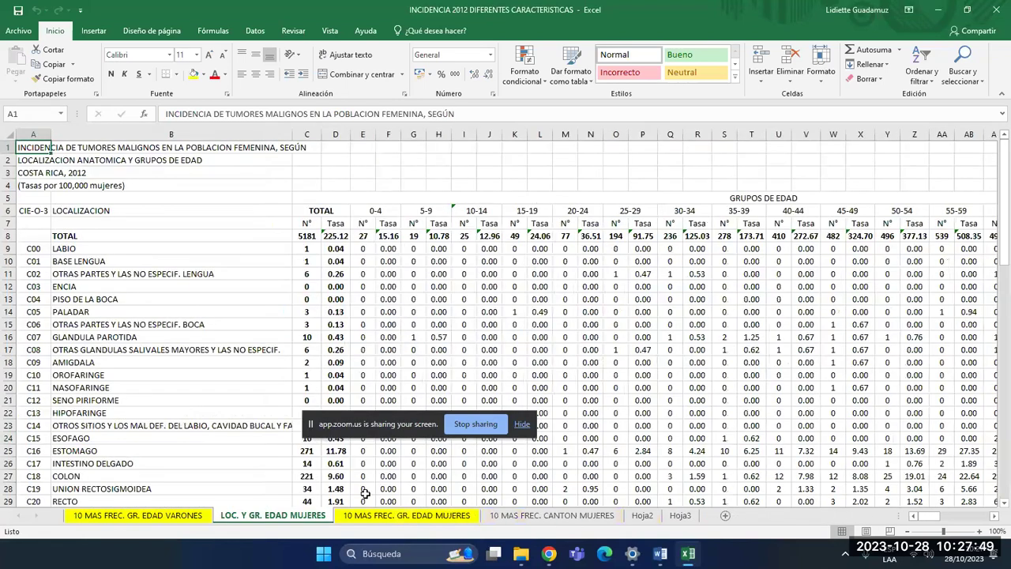
- Delete the LOC. Y GR. EDAD MUJERES and 10 MAS FREC. CANTON MUJERES sheets from the workbook
{"action": "right_click", "coordinate": [294, 517]}
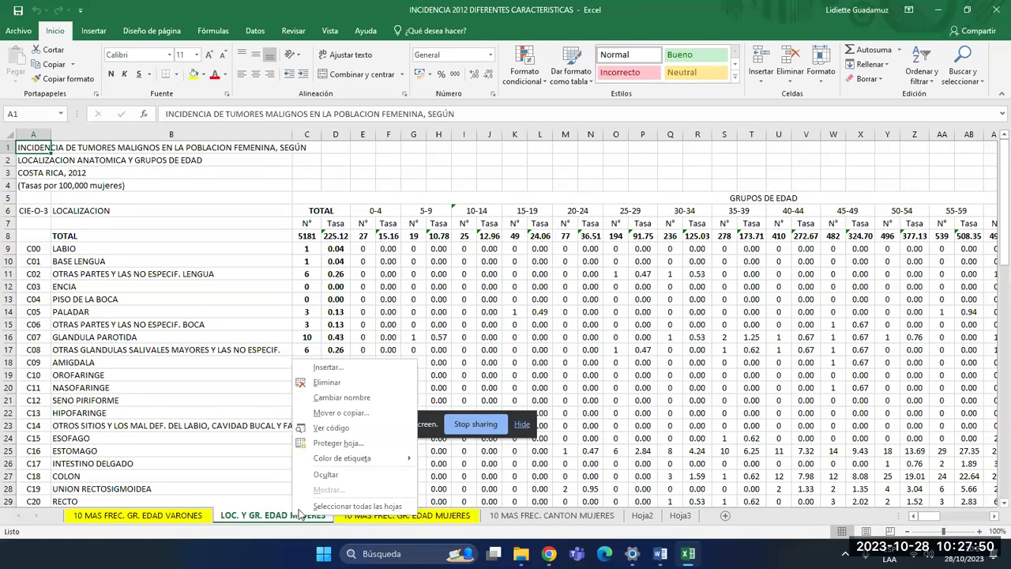
{"action": "left_click", "coordinate": [343, 387]}
{"action": "left_click", "coordinate": [489, 312]}
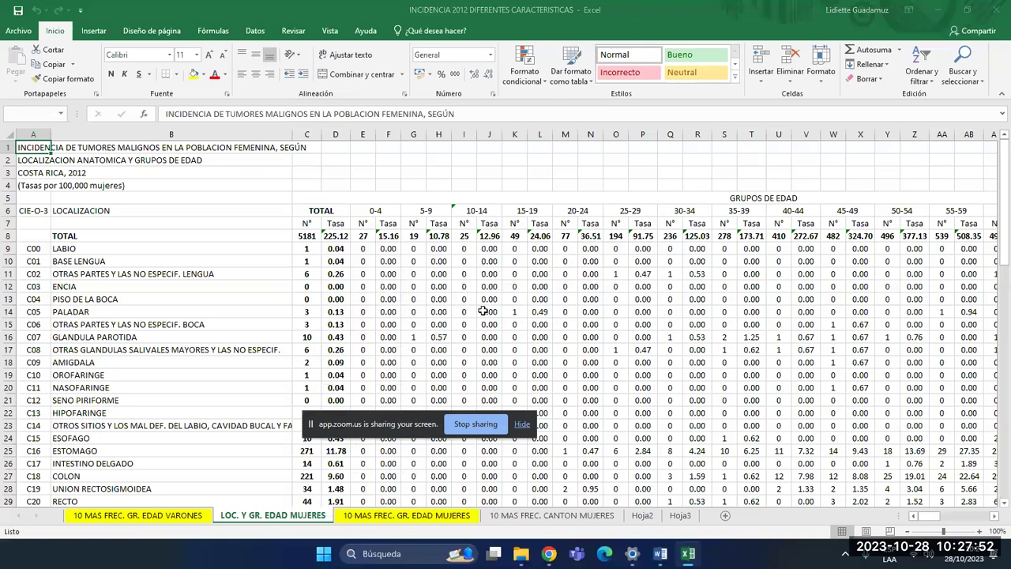
{"action": "left_click", "coordinate": [433, 516]}
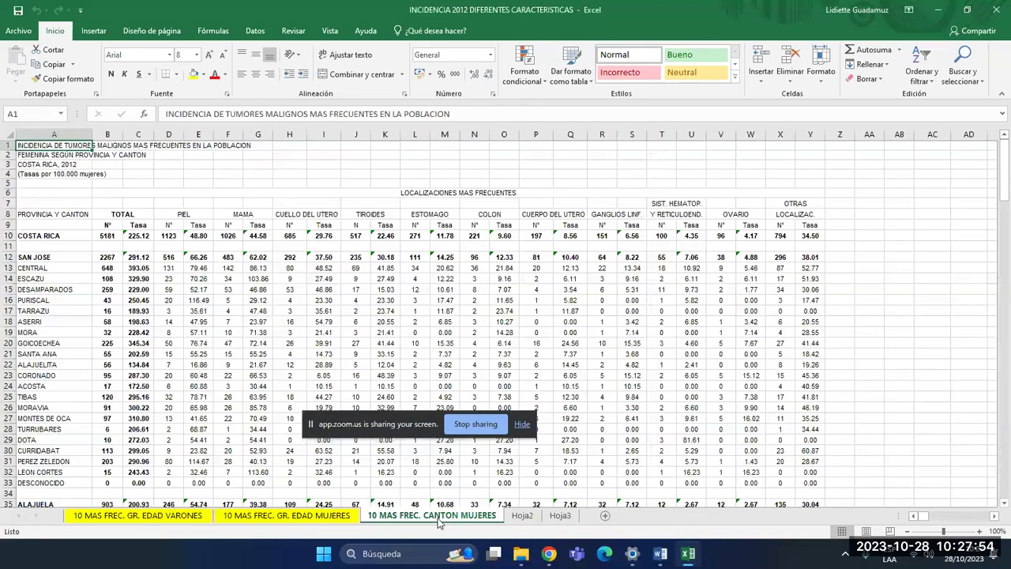
{"action": "right_click", "coordinate": [439, 523]}
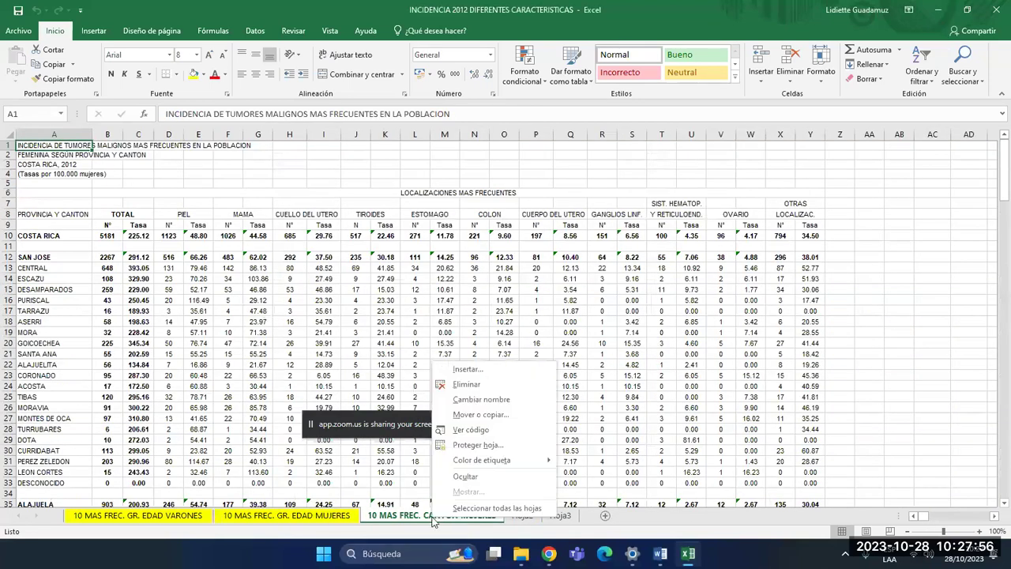
{"action": "left_click", "coordinate": [474, 391]}
{"action": "left_click", "coordinate": [477, 311]}
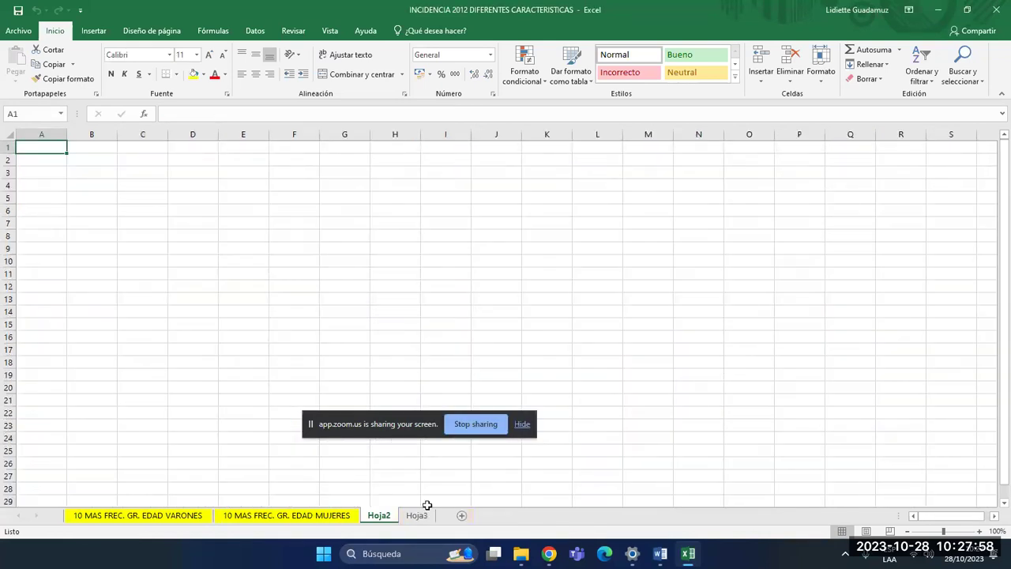
- Delete the empty Hoja3 sheet
{"action": "left_click", "coordinate": [418, 517]}
{"action": "right_click", "coordinate": [418, 517]}
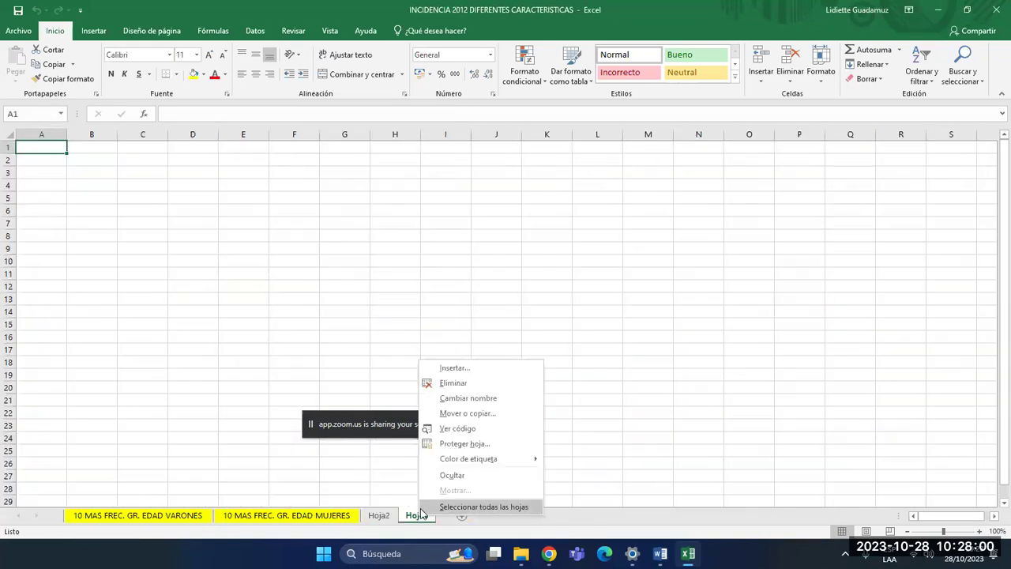
{"action": "left_click", "coordinate": [462, 387]}
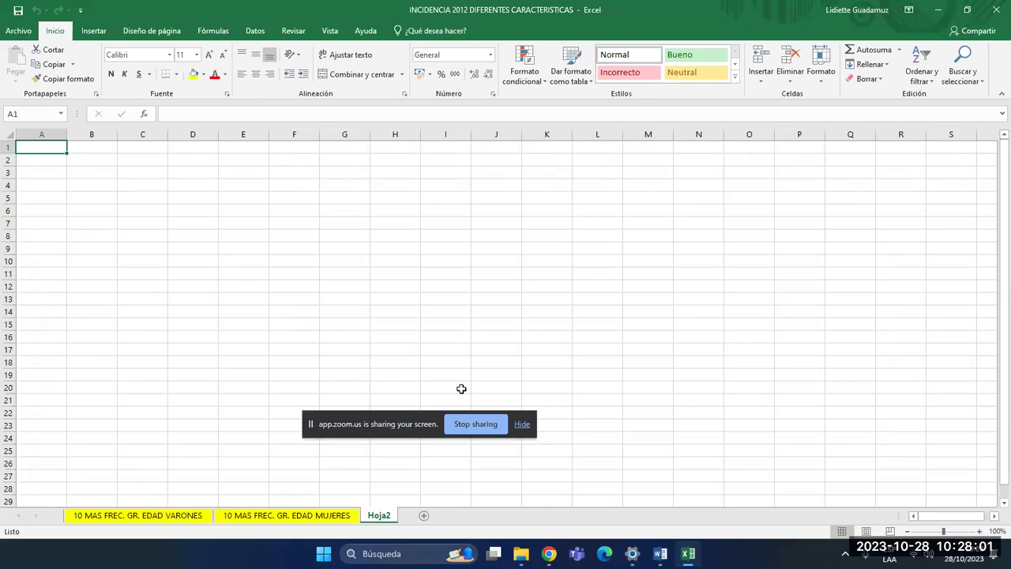
- Delete the empty Hoja2 sheet from the workbook
{"action": "right_click", "coordinate": [379, 515]}
{"action": "left_click", "coordinate": [413, 386]}
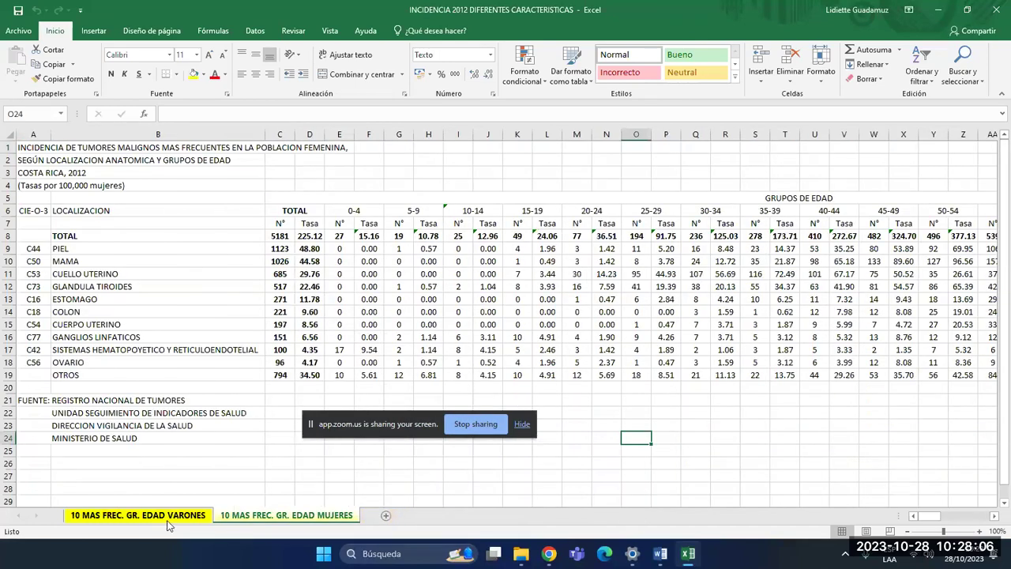
- Review the men's and women's age-group sheets against the Práctica 3 database instructions on the Moodle course page
{"action": "left_click", "coordinate": [138, 516]}
{"action": "left_click", "coordinate": [266, 521]}
{"action": "left_click", "coordinate": [191, 520]}
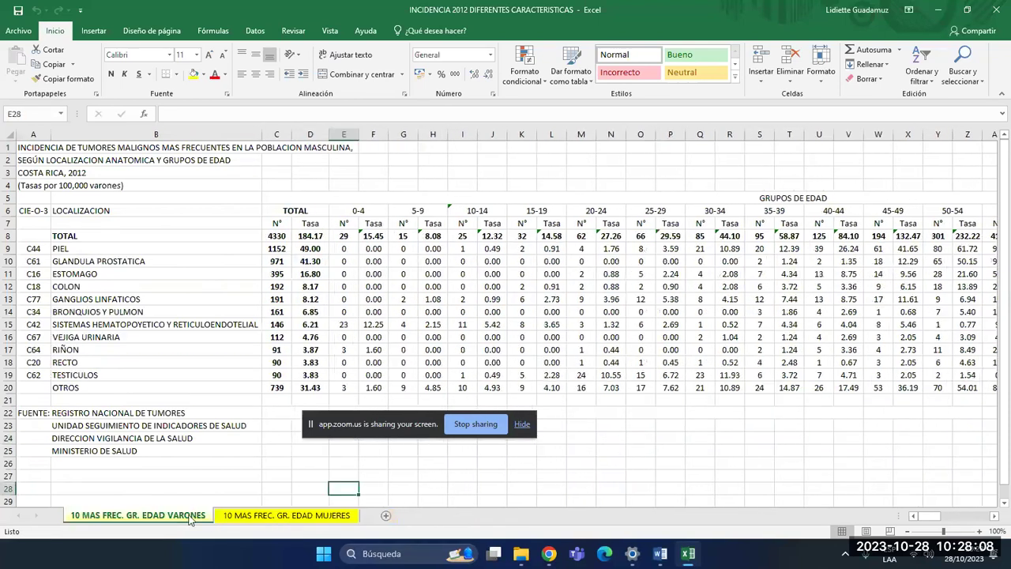
{"action": "left_click", "coordinate": [259, 519]}
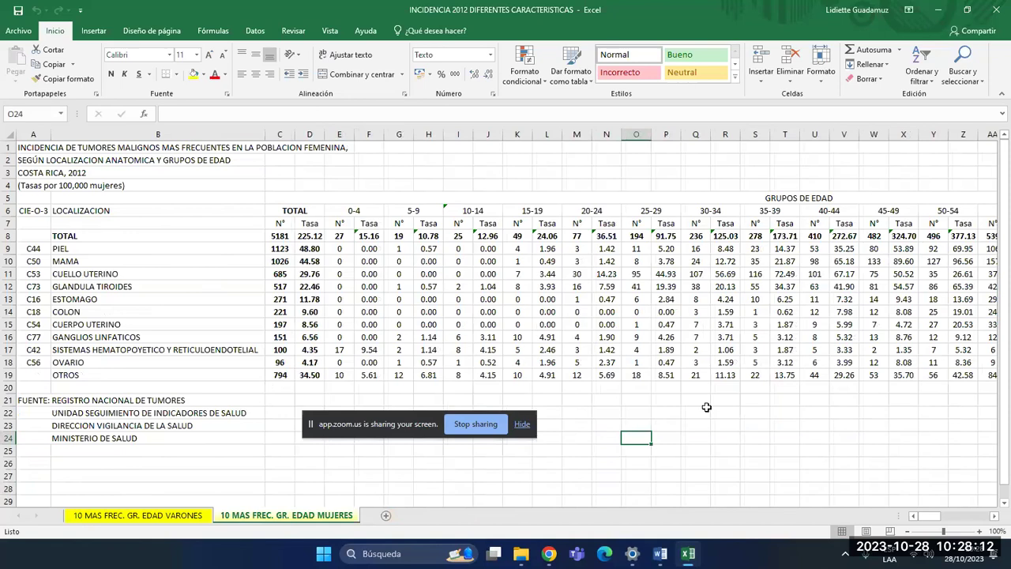
{"action": "key", "text": "alt+Tab"}
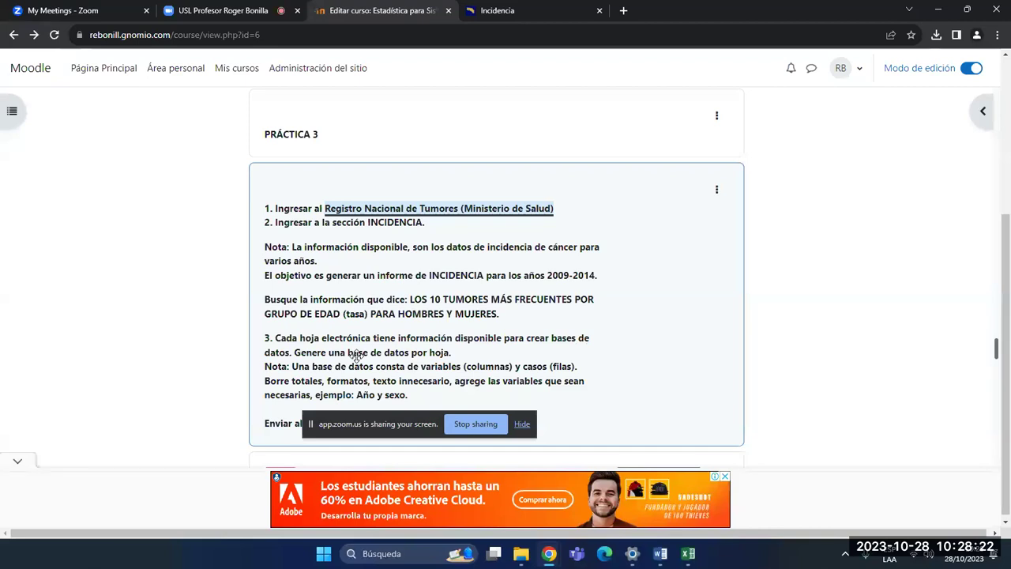
{"action": "key", "text": "alt+Tab"}
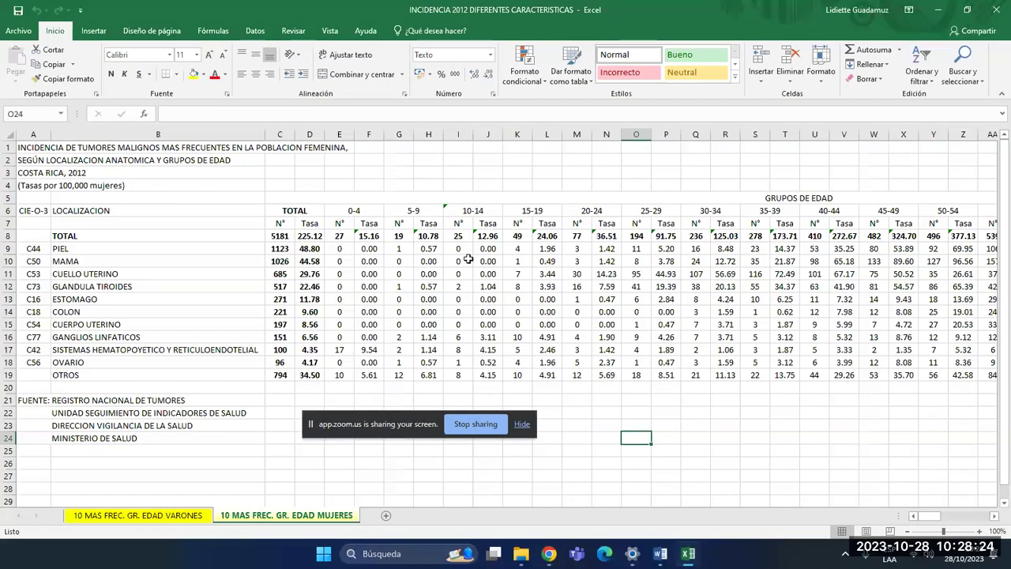
{"action": "left_click", "coordinate": [190, 517]}
{"action": "left_click", "coordinate": [134, 514]}
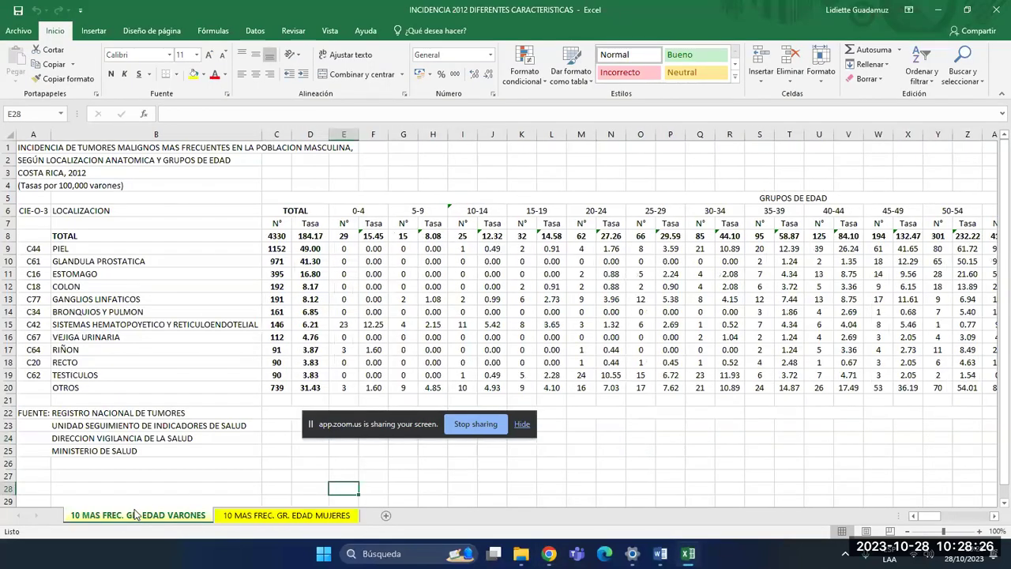
{"action": "key", "text": "alt+Tab"}
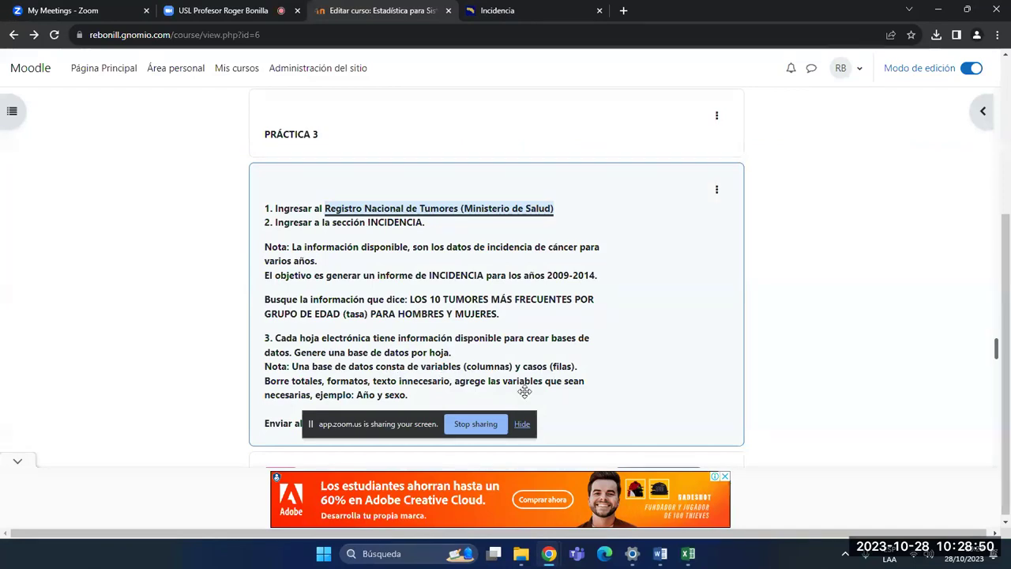
{"action": "scroll", "coordinate": [378, 387], "scroll_direction": "down", "scroll_amount": 1}
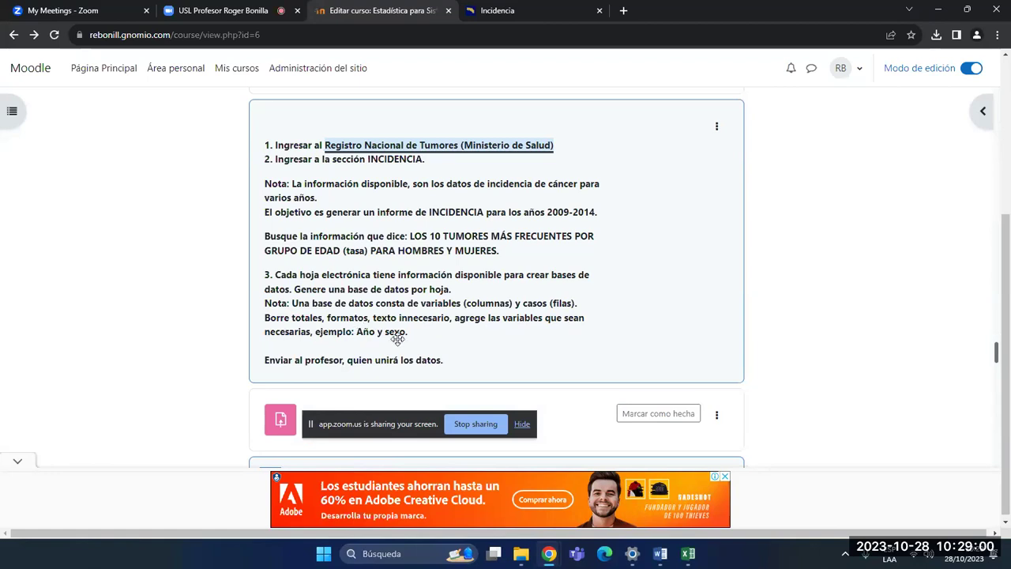
- Back in Excel, delete title rows 1 to 5 above the column headings on the 10 MAS FREC. GR. EDAD VARONES sheet
{"action": "key", "text": "alt+Tab"}
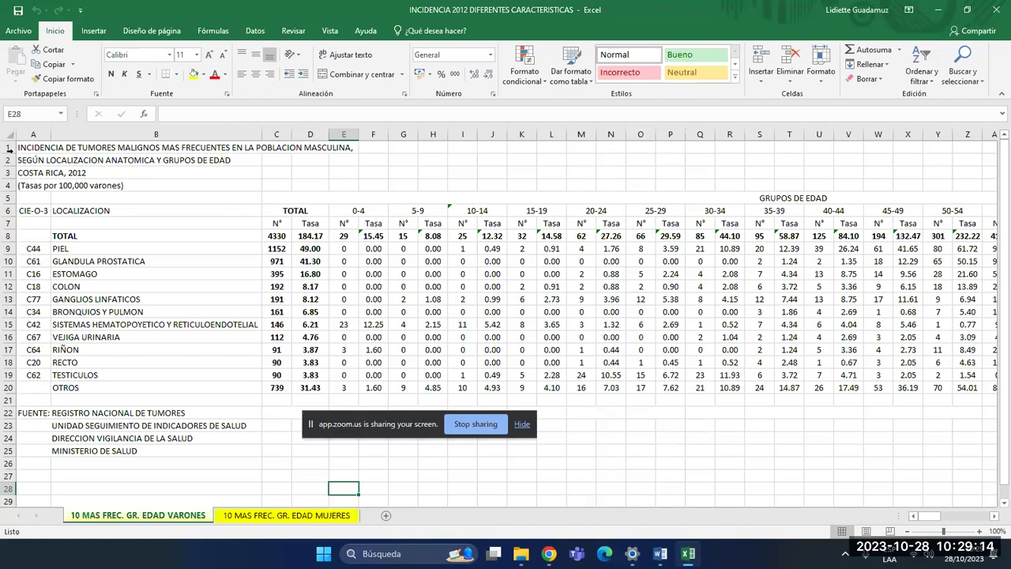
{"action": "left_click_drag", "start_coordinate": [10, 147], "coordinate": [9, 198]}
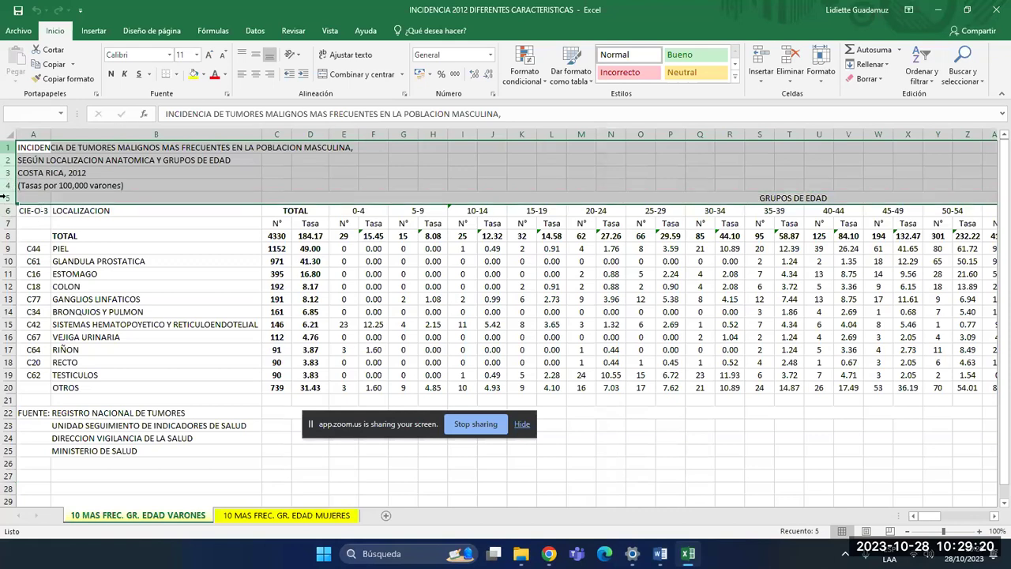
{"action": "right_click", "coordinate": [178, 176]}
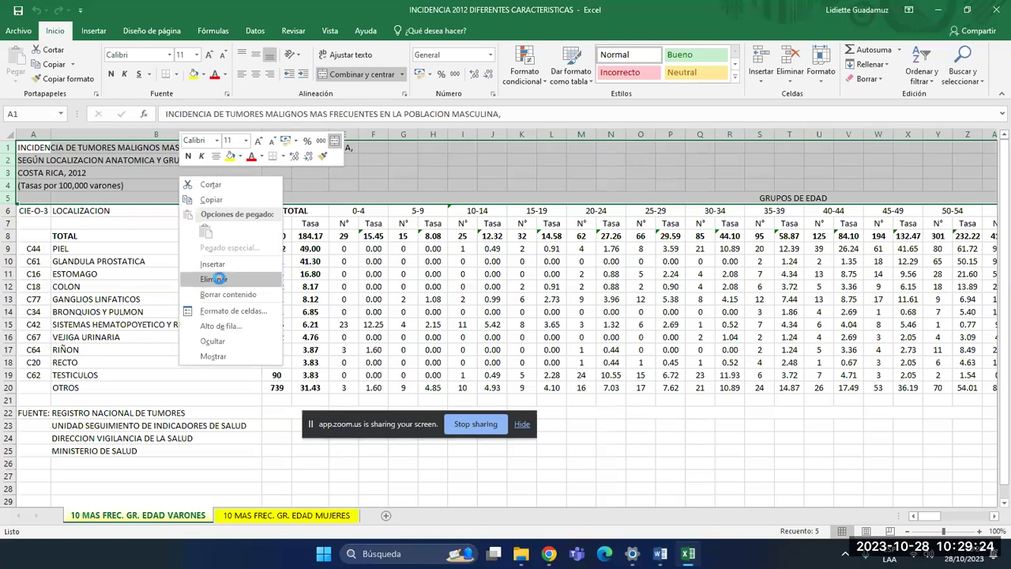
{"action": "left_click", "coordinate": [221, 279]}
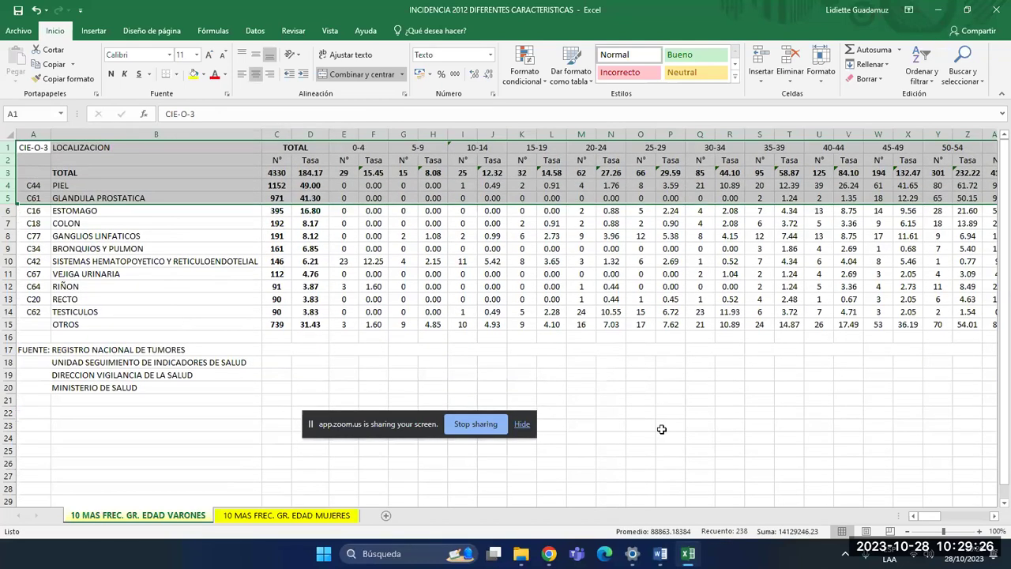
{"action": "left_click", "coordinate": [662, 429]}
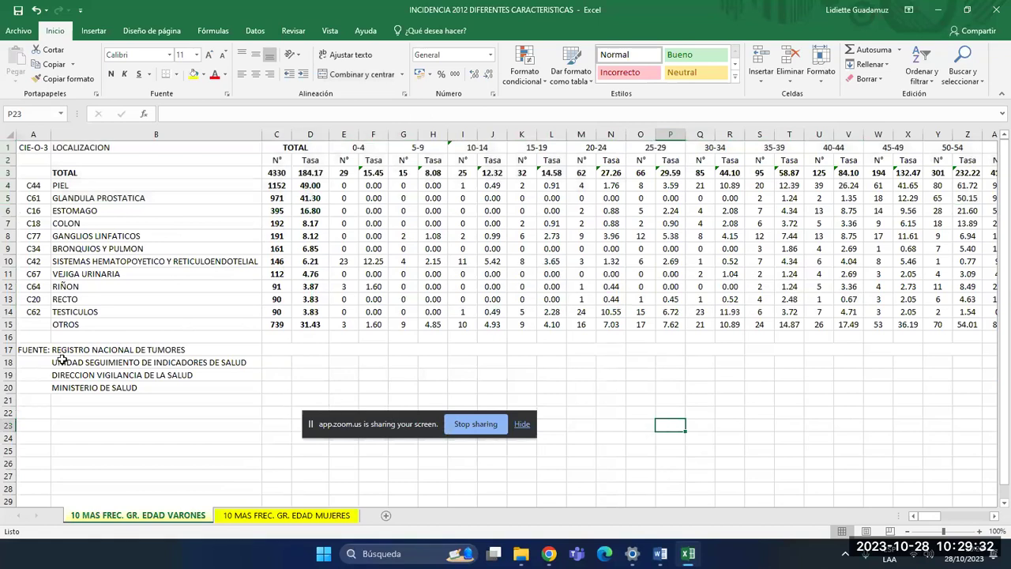
- Delete rows 17 to 21 containing the FUENTE source notes below the men's table
{"action": "left_click_drag", "start_coordinate": [10, 350], "coordinate": [158, 408]}
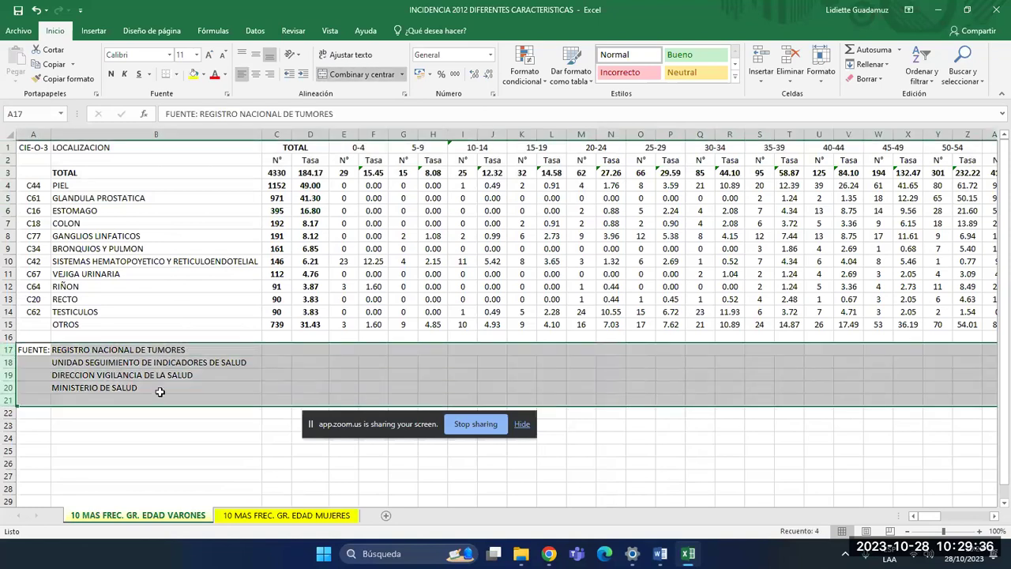
{"action": "right_click", "coordinate": [180, 367]}
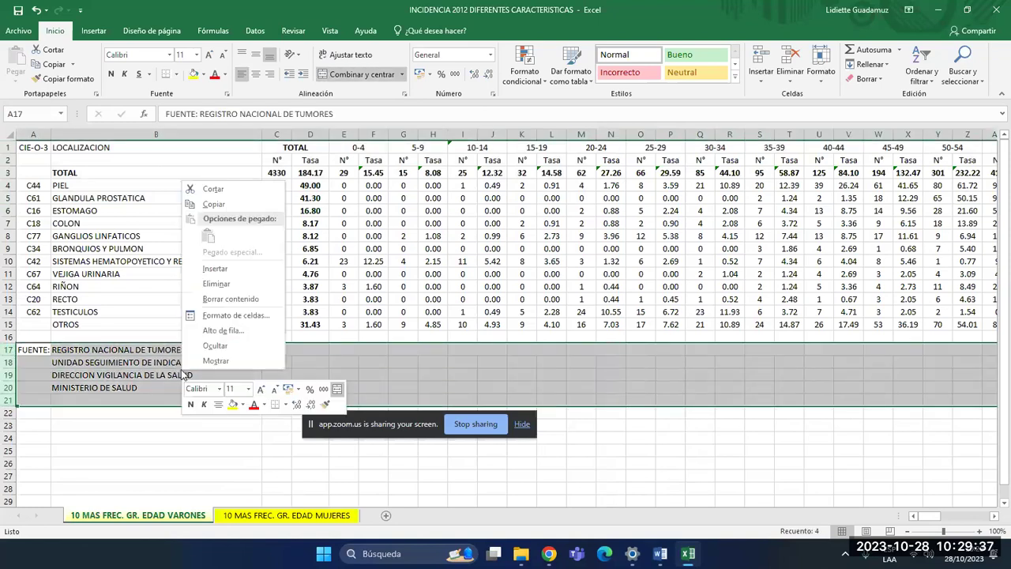
{"action": "left_click", "coordinate": [228, 284]}
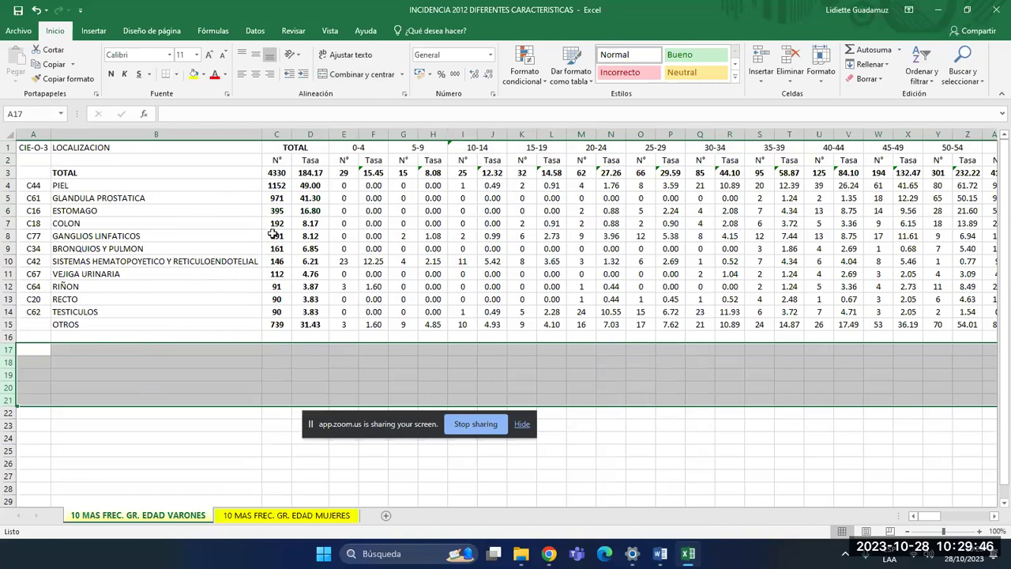
{"action": "left_click", "coordinate": [304, 197]}
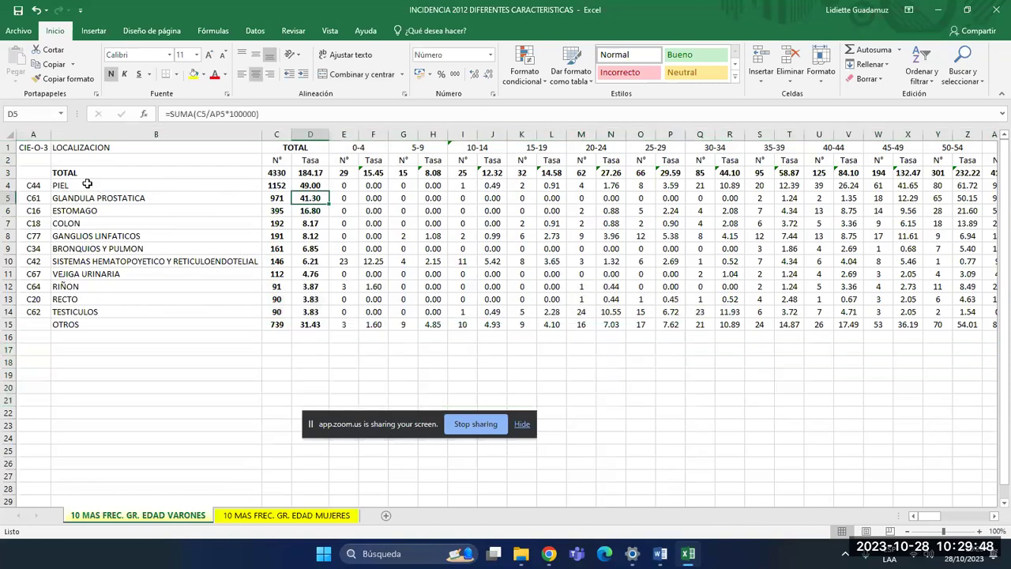
- Delete the TOTAL row above PIEL in the men's table
{"action": "left_click", "coordinate": [172, 177]}
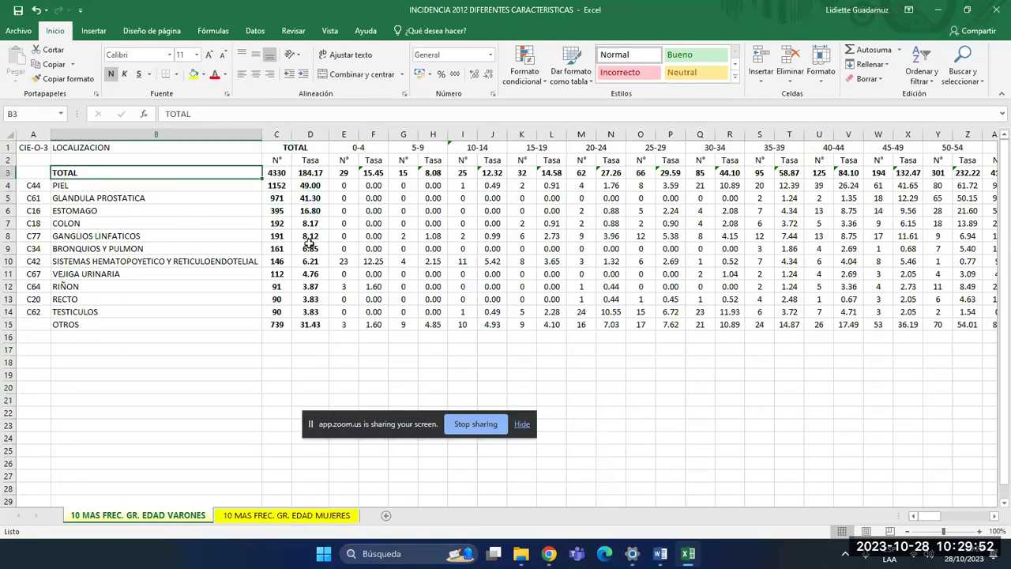
{"action": "left_click", "coordinate": [11, 172]}
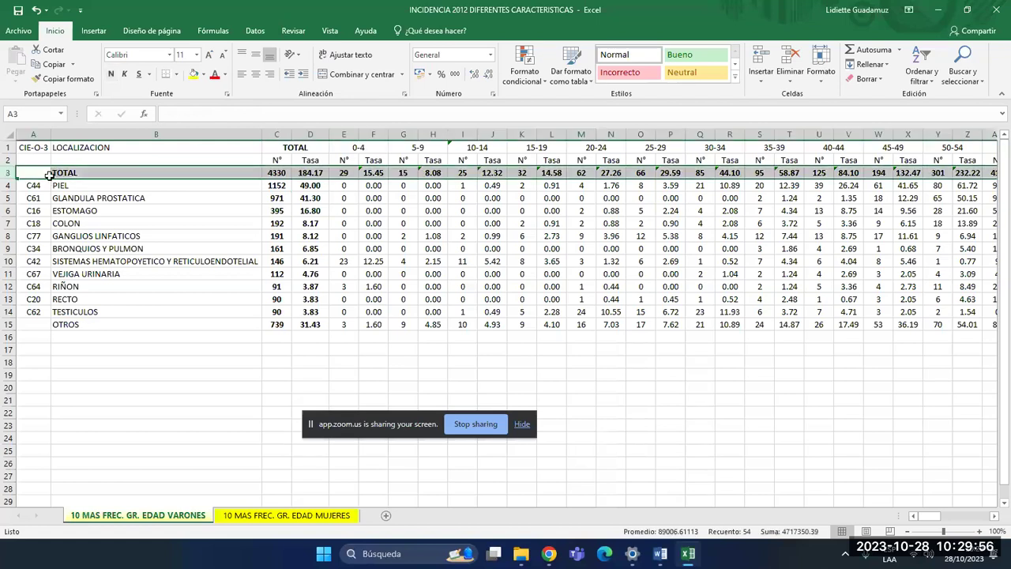
{"action": "right_click", "coordinate": [50, 172]}
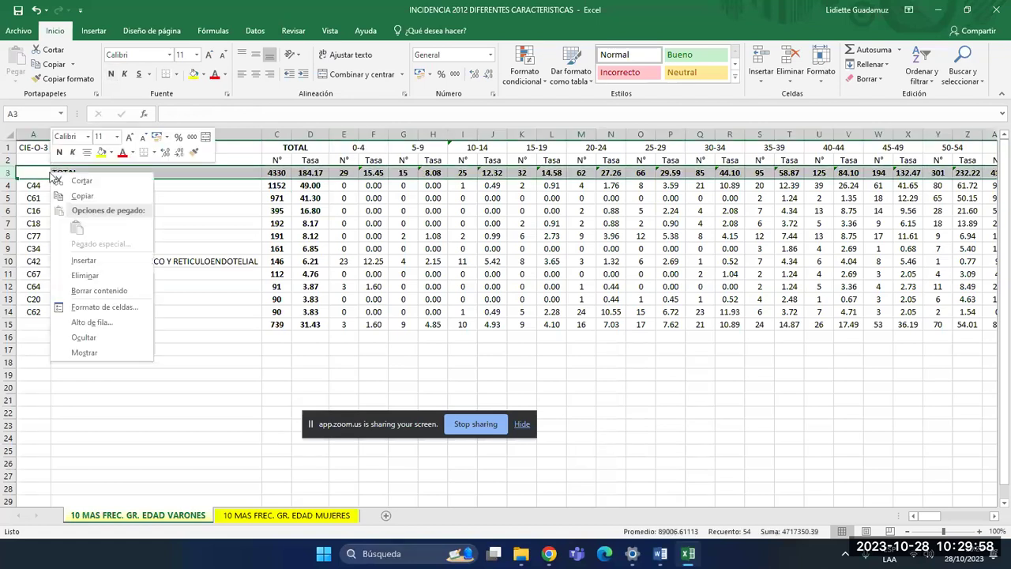
{"action": "left_click", "coordinate": [85, 275]}
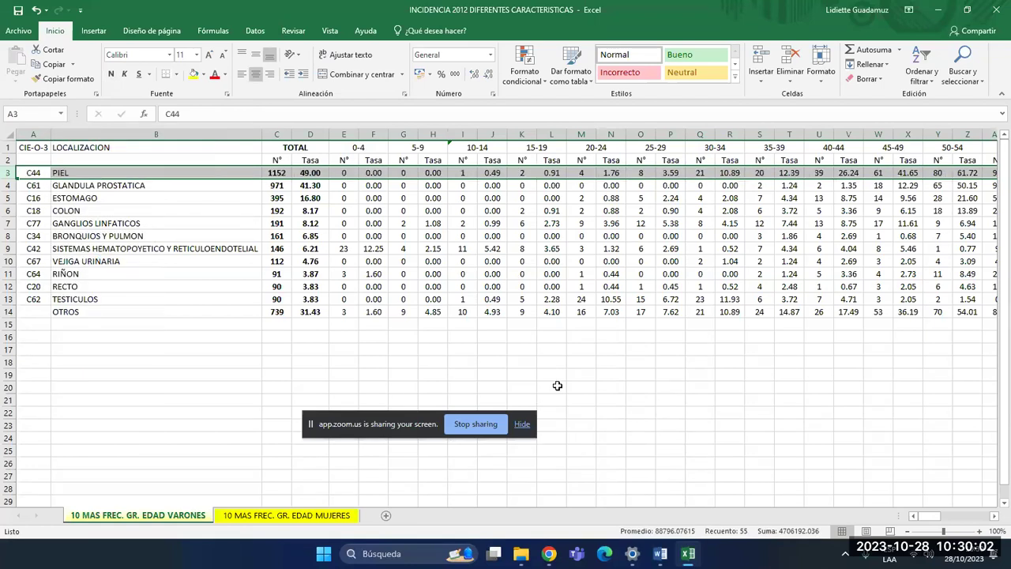
{"action": "left_click", "coordinate": [557, 386]}
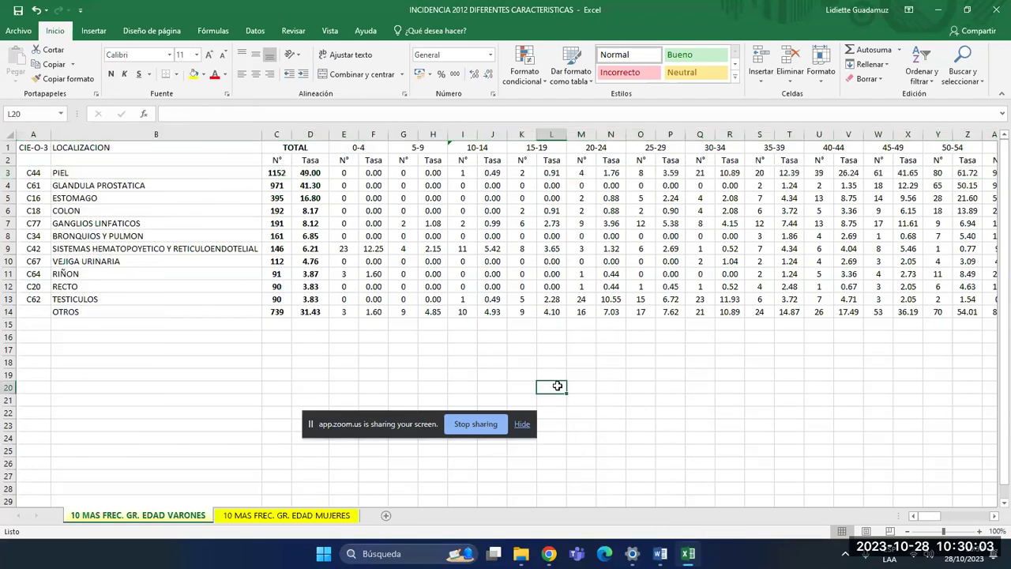
- Delete the TOTAL columns C and D, with their N° and Tasa values, from the men's table
{"action": "left_click", "coordinate": [282, 135]}
{"action": "mouse_move", "coordinate": [289, 135]}
{"action": "left_mouse_down"}
{"action": "mouse_move", "coordinate": [320, 135]}
{"action": "mouse_move", "coordinate": [285, 135]}
{"action": "left_mouse_up"}
{"action": "left_click", "coordinate": [310, 136]}
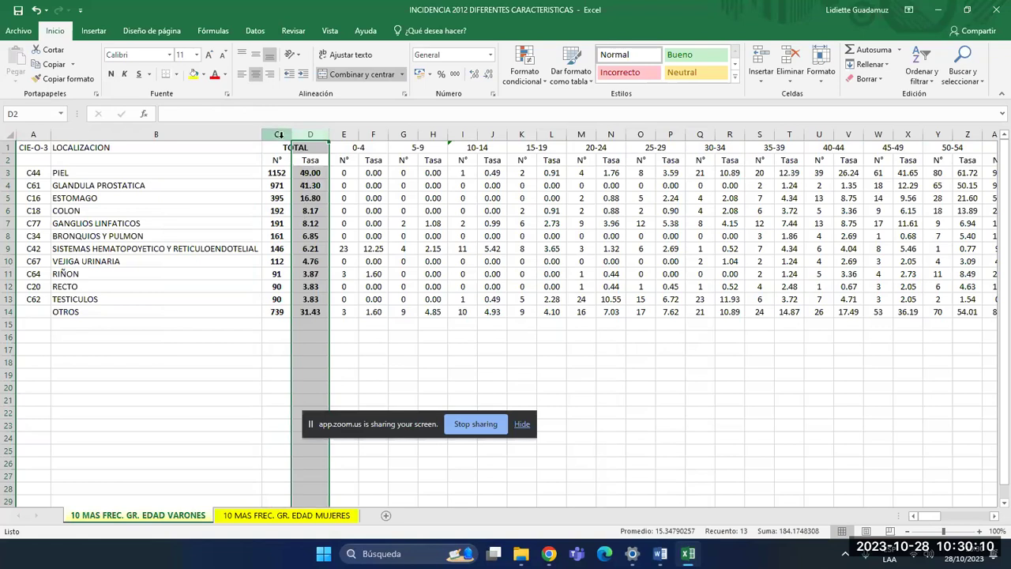
{"action": "left_click_drag", "start_coordinate": [280, 135], "coordinate": [308, 135]}
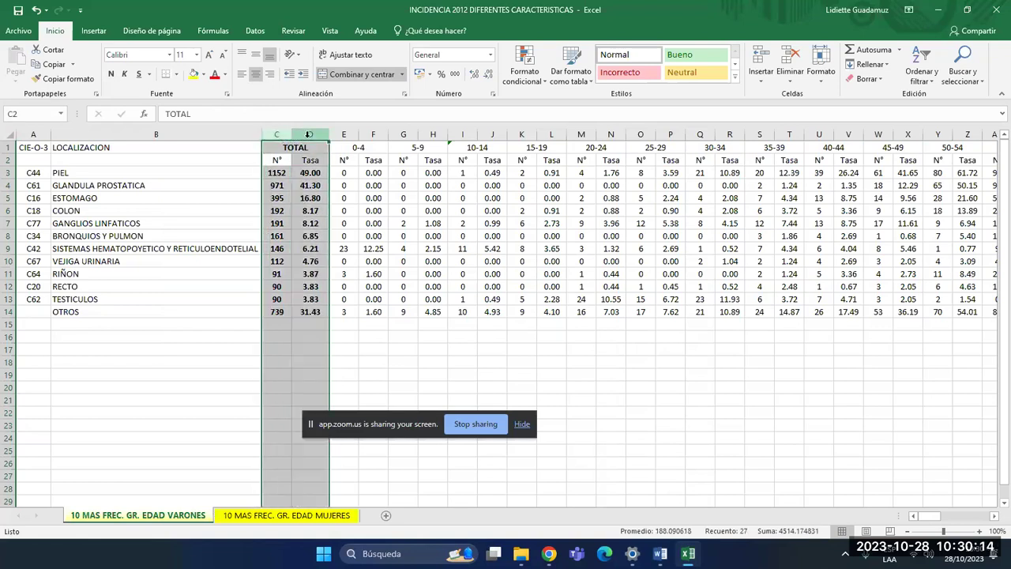
{"action": "right_click", "coordinate": [308, 135]}
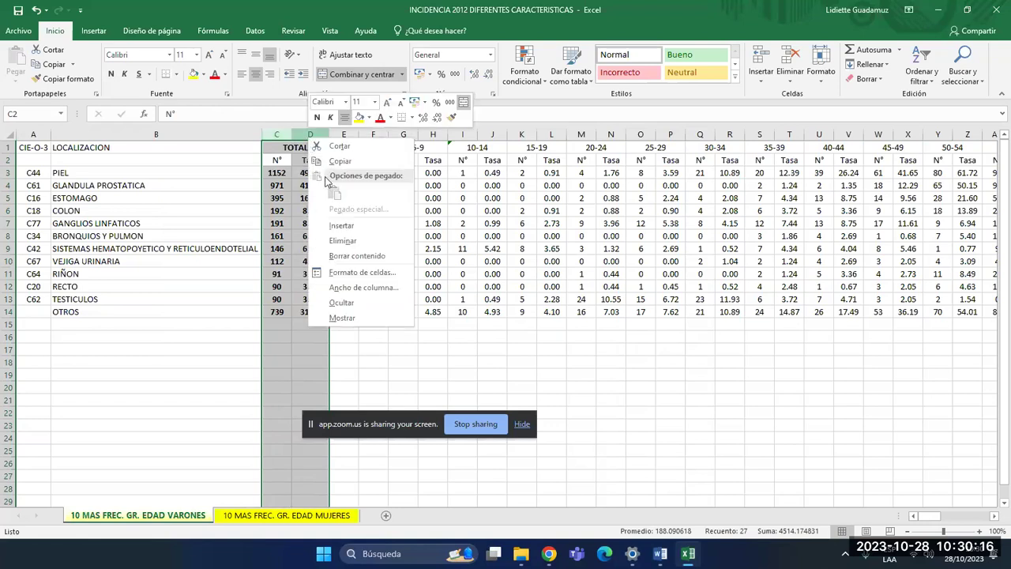
{"action": "left_click", "coordinate": [342, 241]}
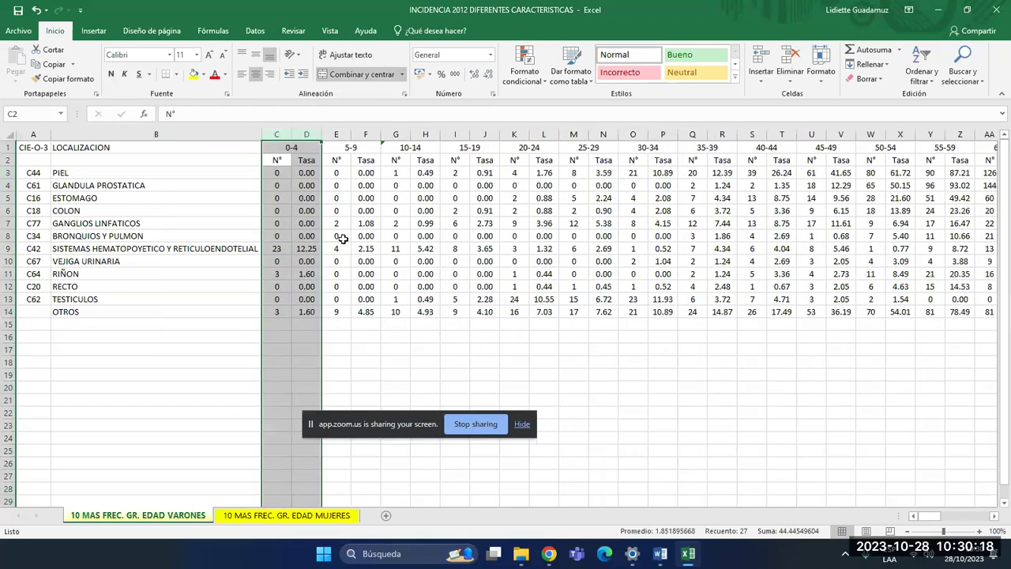
{"action": "left_click", "coordinate": [456, 260]}
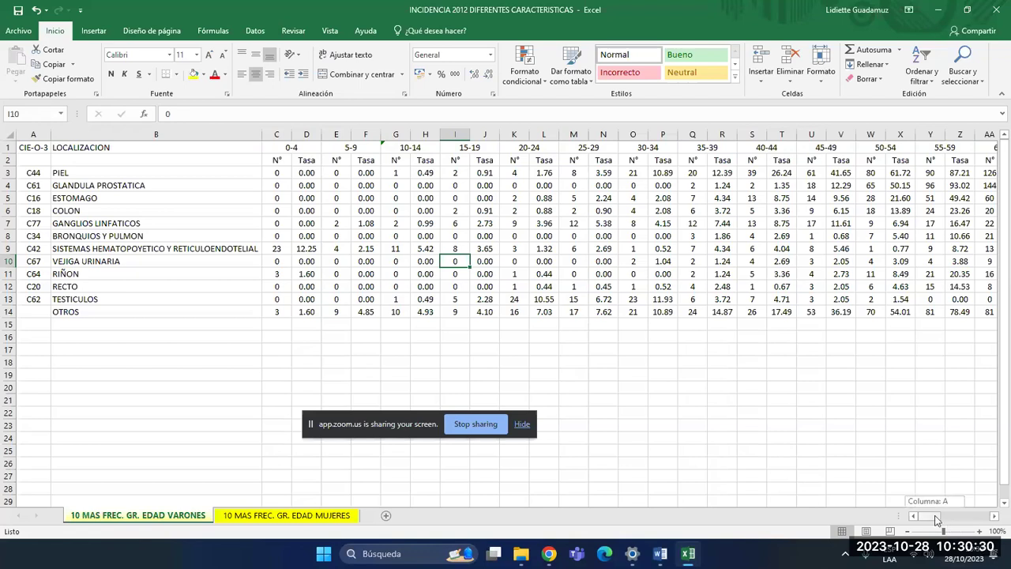
- Delete the DESC. columns AI and AJ after the 75+ age group in the men's table
{"action": "left_click_drag", "start_coordinate": [936, 515], "coordinate": [966, 517]}
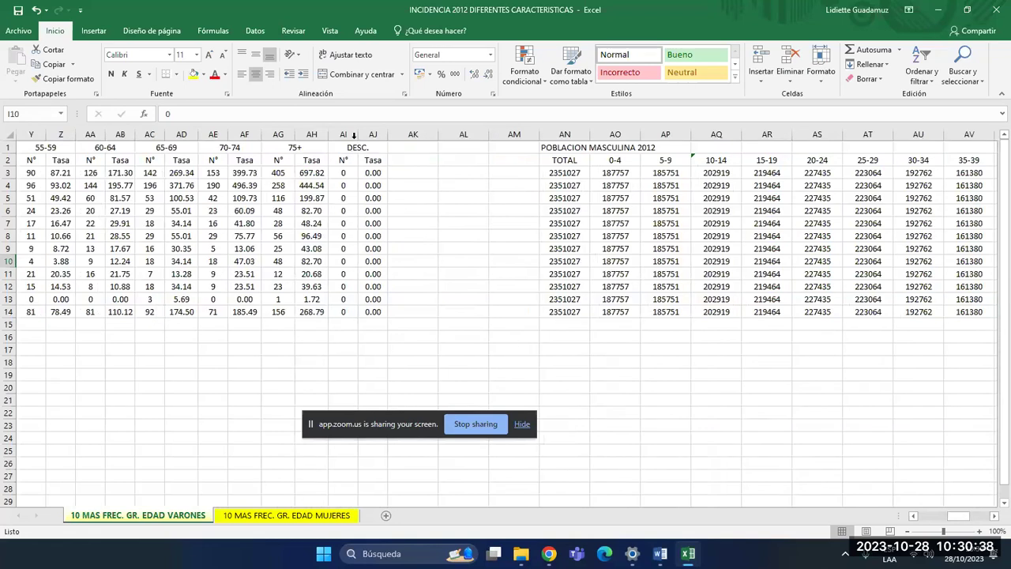
{"action": "left_click_drag", "start_coordinate": [354, 135], "coordinate": [368, 134]}
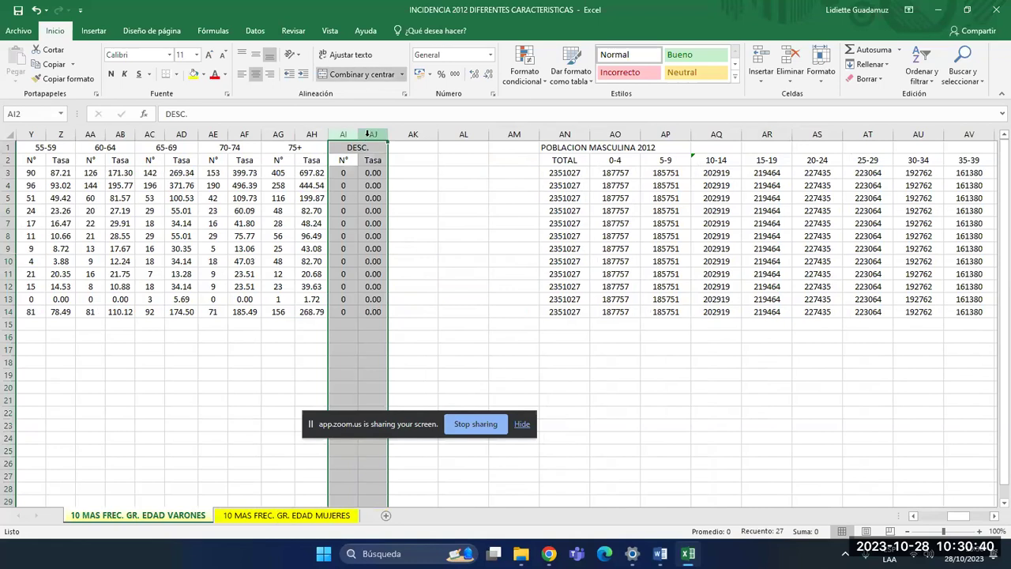
{"action": "right_click", "coordinate": [368, 135]}
{"action": "left_click", "coordinate": [408, 237]}
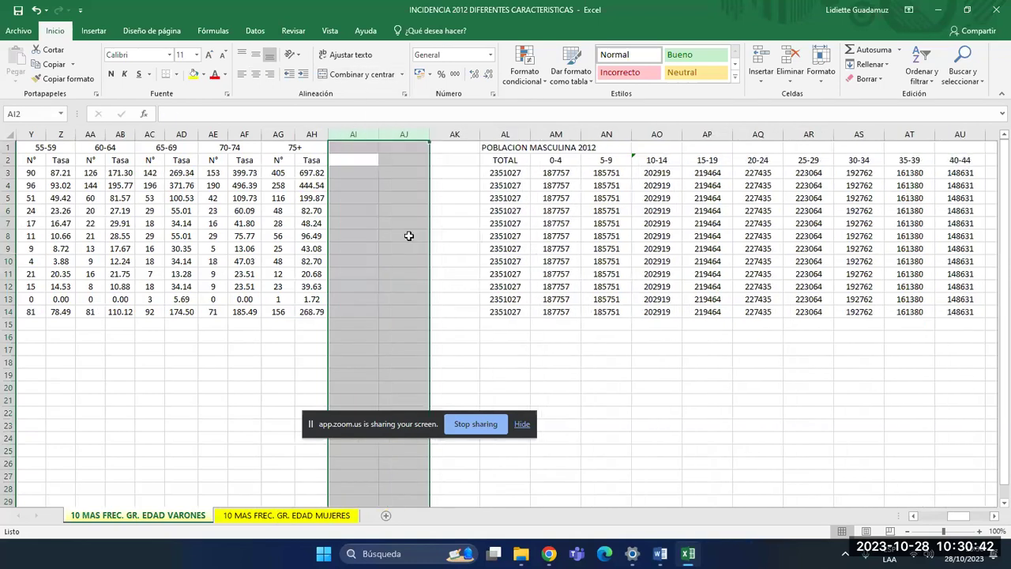
- Review the men's table from the POBLACION MASCULINA 2012 block back to the 0-4, 5-9 and 10-14 age-group headings
{"action": "left_click", "coordinate": [501, 199]}
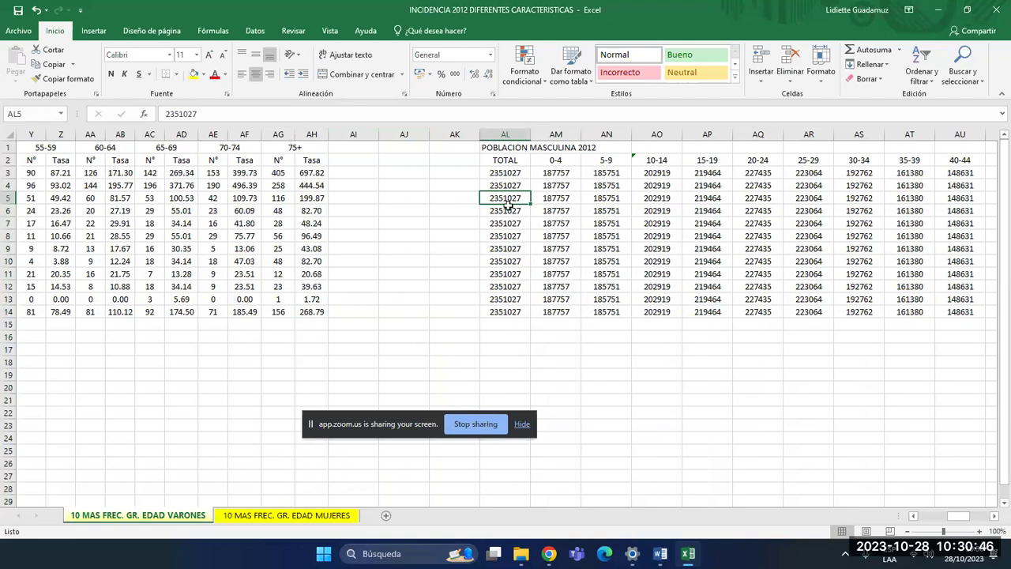
{"action": "key", "text": "Left"}
{"action": "key", "text": "Left"}
{"action": "key", "text": "Left"}
{"action": "key", "text": "Left"}
{"action": "key", "text": "Left"}
{"action": "key", "text": "Left"}
{"action": "key", "text": "Left"}
{"action": "key", "text": "Left"}
{"action": "key", "text": "Left"}
{"action": "key", "text": "Left"}
{"action": "key", "text": "Left"}
{"action": "key", "text": "Left"}
{"action": "key", "text": "Left"}
{"action": "key", "text": "Left"}
{"action": "key", "text": "Left"}
{"action": "key", "text": "Left"}
{"action": "key", "text": "Left"}
{"action": "key", "text": "Left"}
{"action": "key", "text": "Left"}
{"action": "key", "text": "Left"}
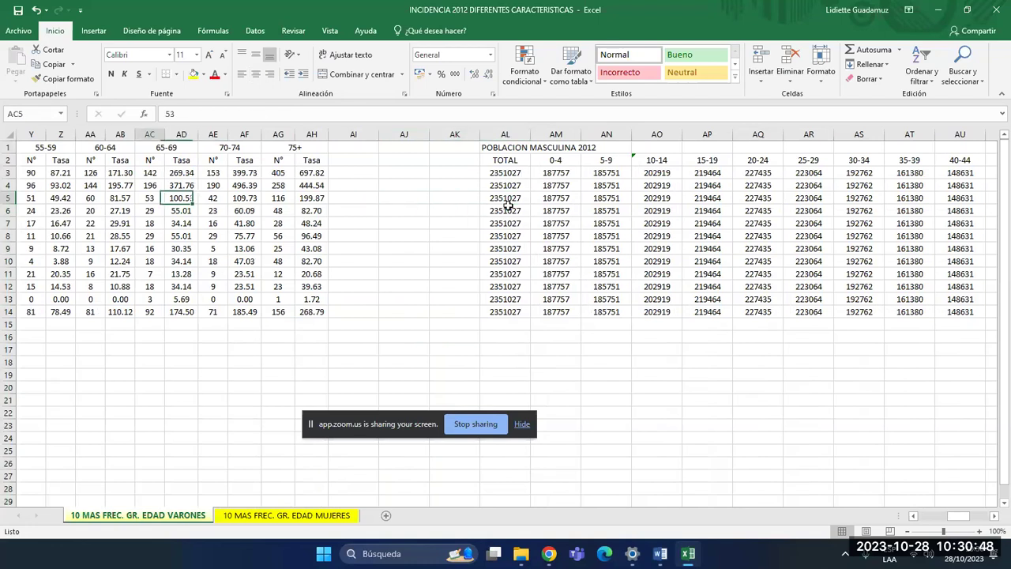
{"action": "key", "text": "Left"}
{"action": "key", "text": "Left"}
{"action": "key", "text": "Left"}
{"action": "key", "text": "Left"}
{"action": "key", "text": "Left"}
{"action": "key", "text": "Left"}
{"action": "key", "text": "Left"}
{"action": "key", "text": "Left"}
{"action": "key", "text": "Left"}
{"action": "key", "text": "Left"}
{"action": "key", "text": "Left"}
{"action": "key", "text": "Left"}
{"action": "key", "text": "Left"}
{"action": "key", "text": "Left"}
{"action": "key", "text": "Left"}
{"action": "key", "text": "Left"}
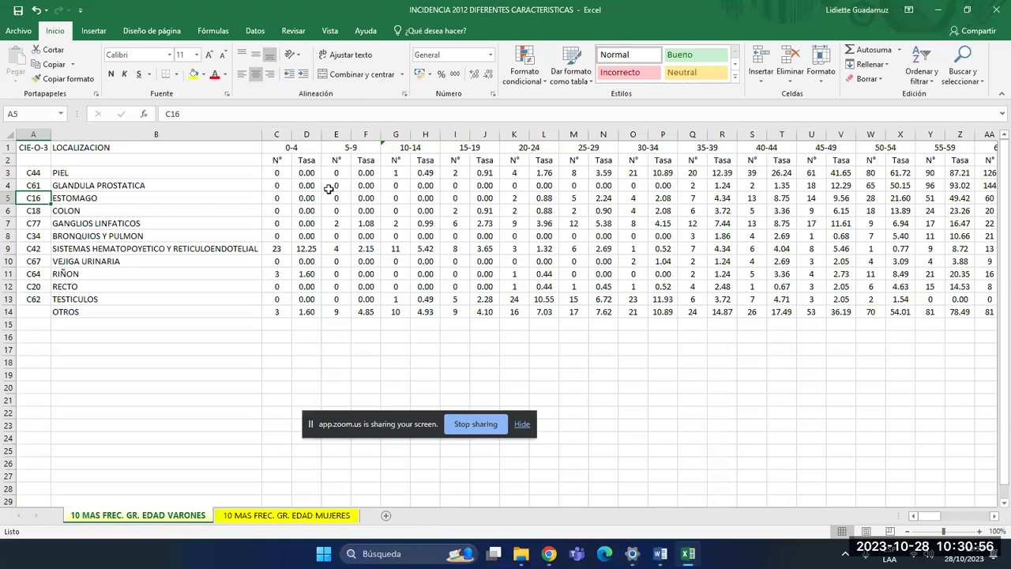
{"action": "left_click", "coordinate": [295, 148]}
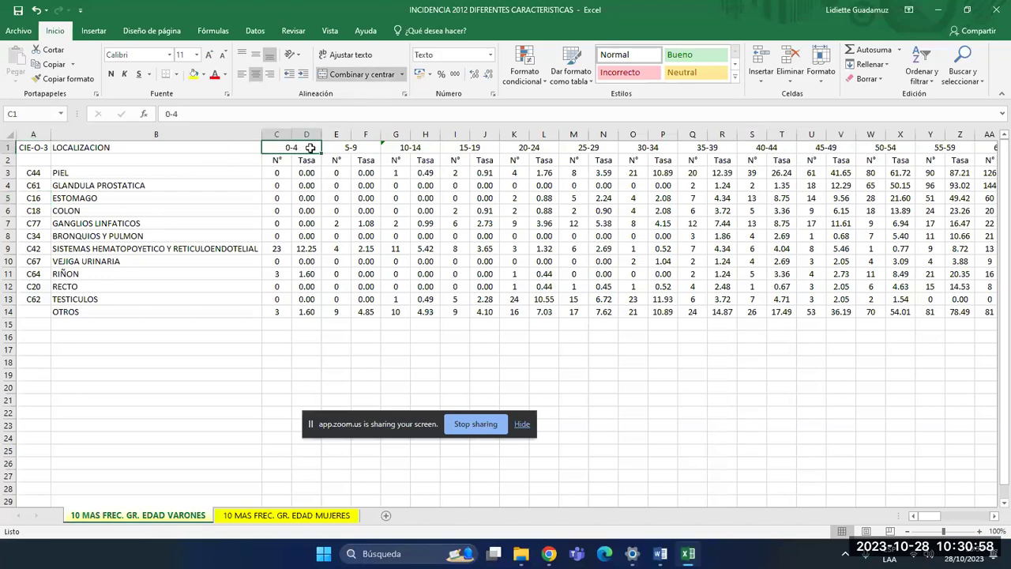
{"action": "left_click", "coordinate": [327, 148]}
{"action": "left_click", "coordinate": [401, 147]}
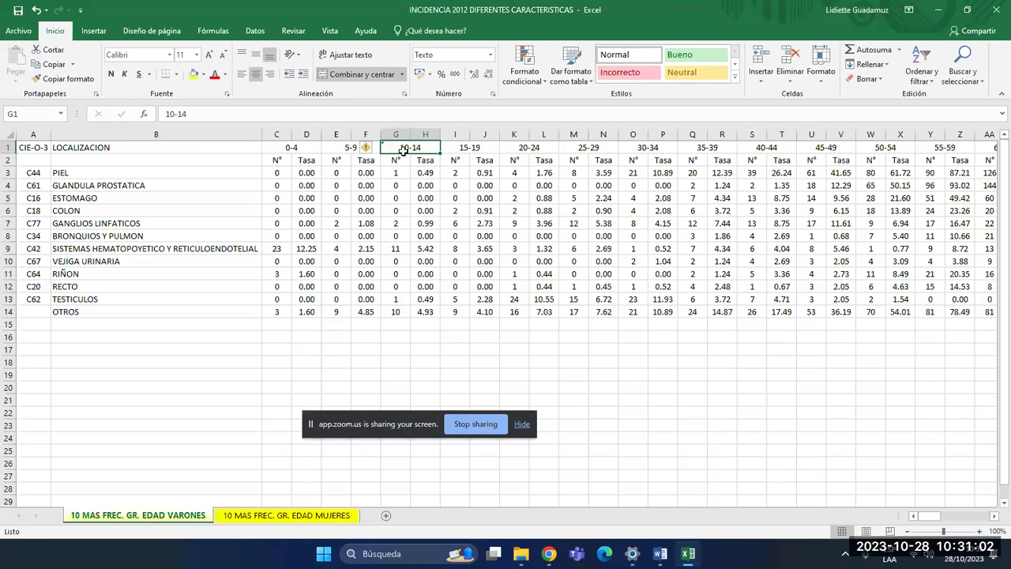
- Unmerge all the cells of the men's sheet, clearing the Combinar celdas option for the entire sheet
{"action": "left_click", "coordinate": [483, 148]}
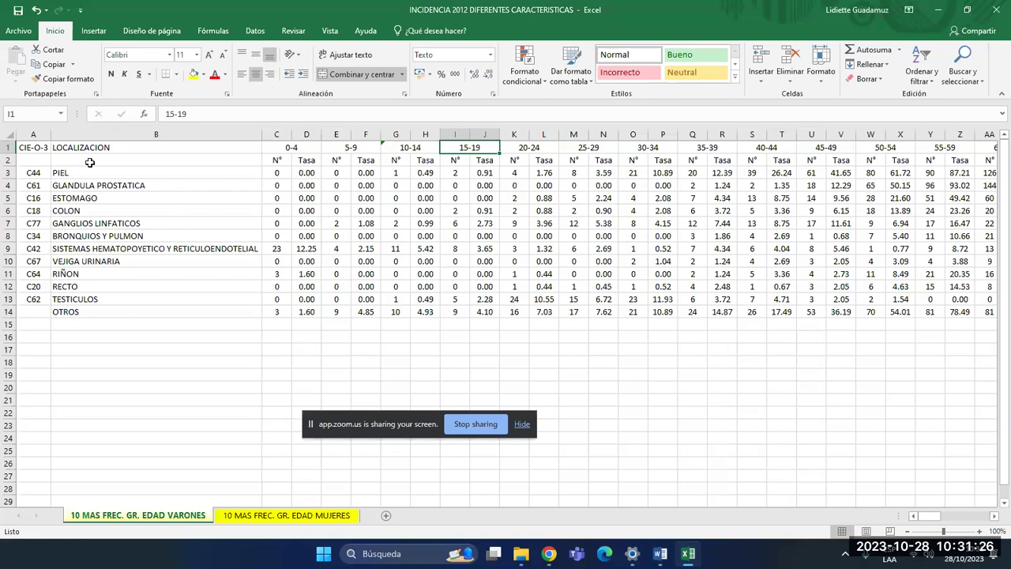
{"action": "left_click", "coordinate": [6, 135]}
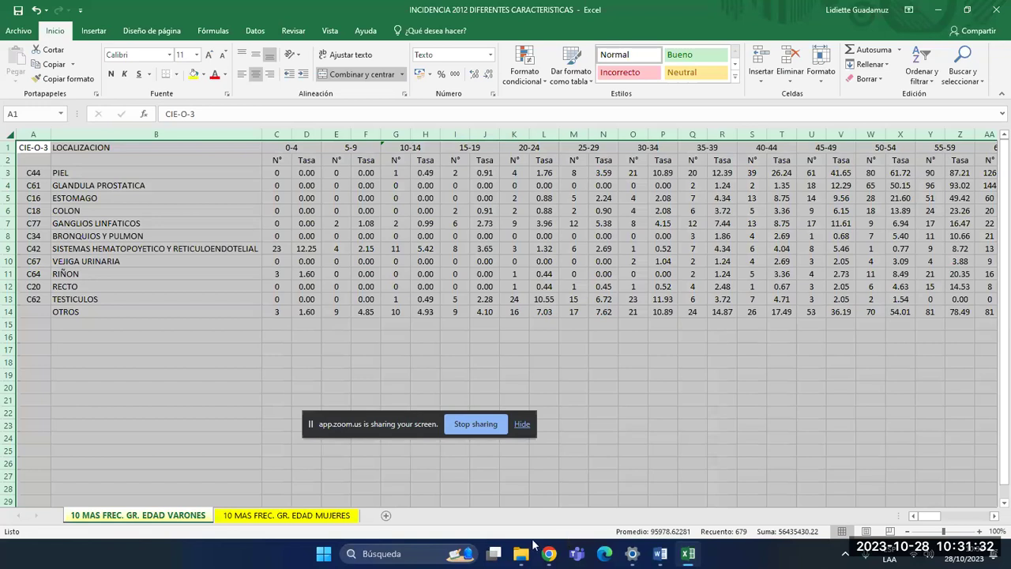
{"action": "right_click", "coordinate": [385, 307]}
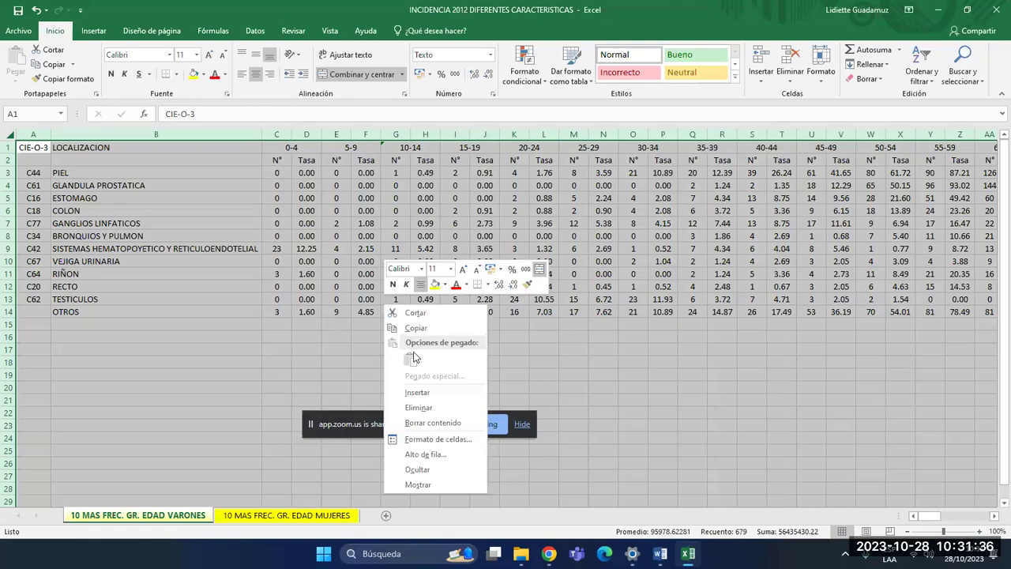
{"action": "left_click", "coordinate": [456, 439]}
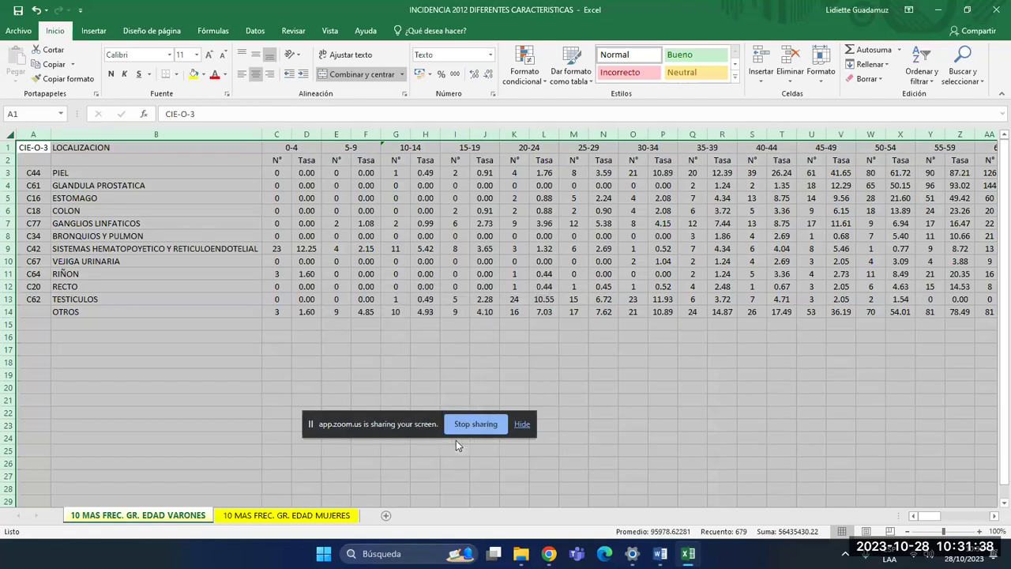
{"action": "left_click_drag", "start_coordinate": [418, 254], "coordinate": [498, 159]}
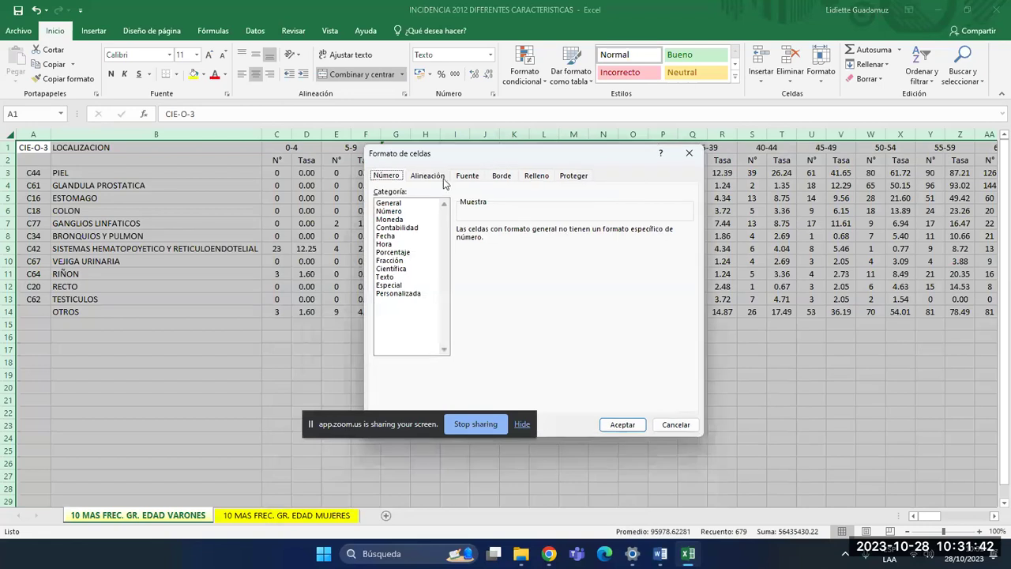
{"action": "left_click", "coordinate": [431, 177]}
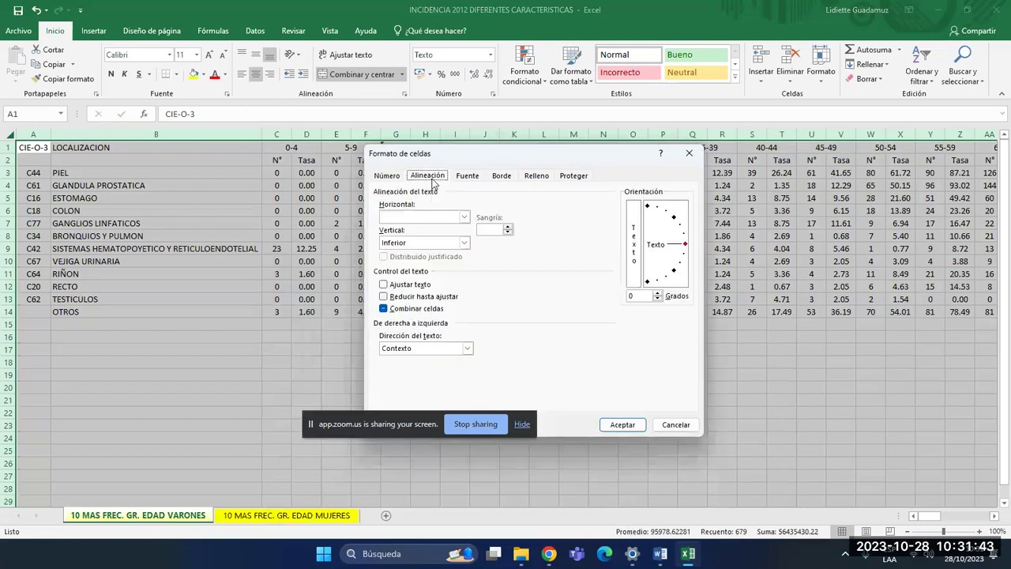
{"action": "left_click", "coordinate": [386, 310]}
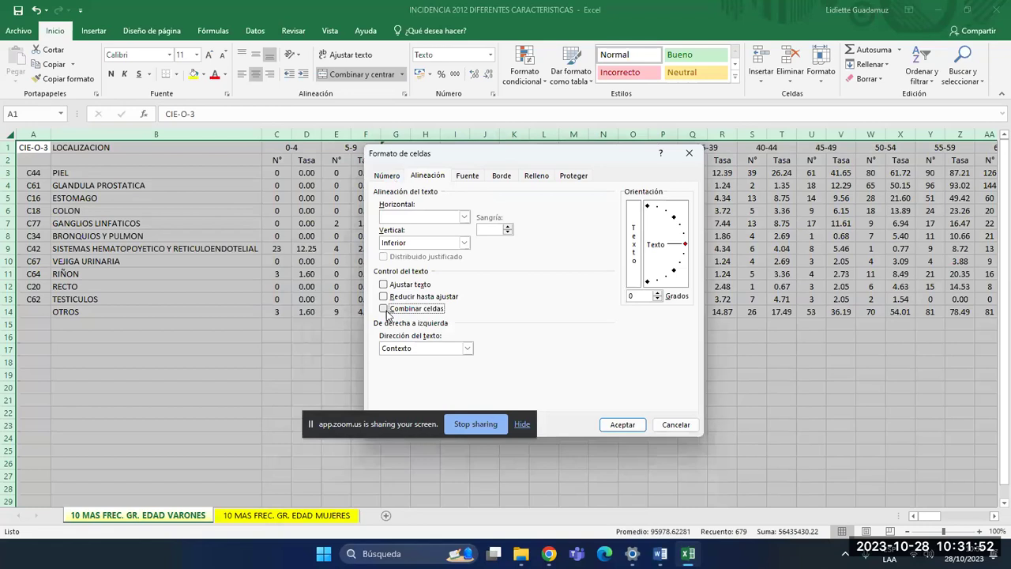
{"action": "left_click", "coordinate": [623, 425]}
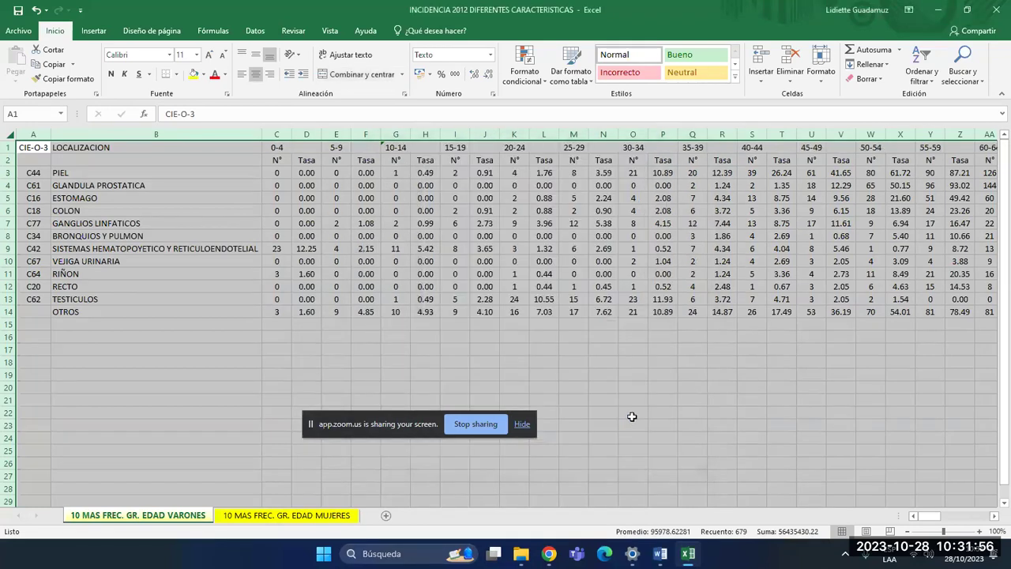
{"action": "left_click", "coordinate": [372, 196]}
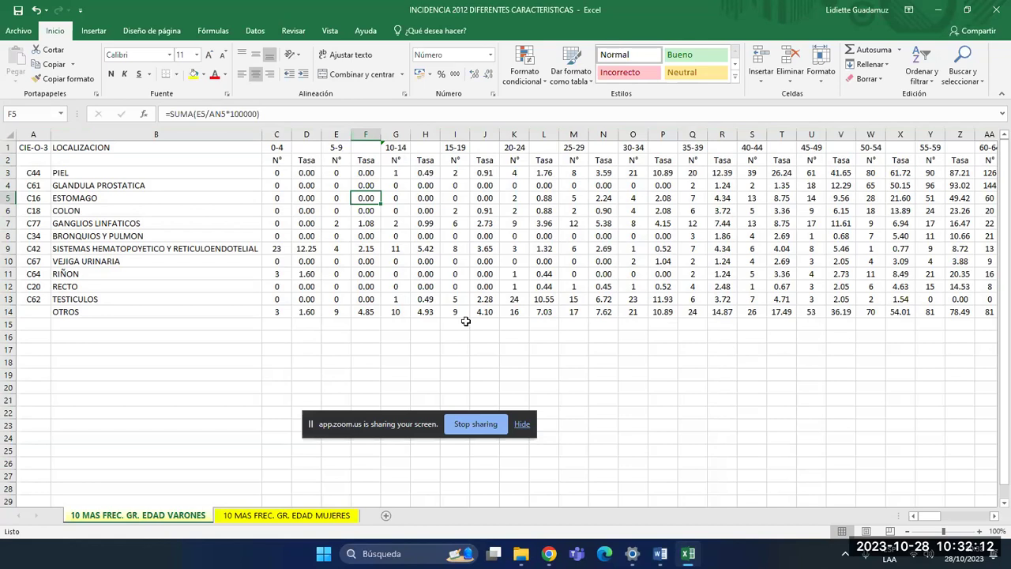
- Move the row 1 age-group headings, 0-4 through 75+, one column over so each sits above its Tasa column
{"action": "left_click", "coordinate": [273, 144]}
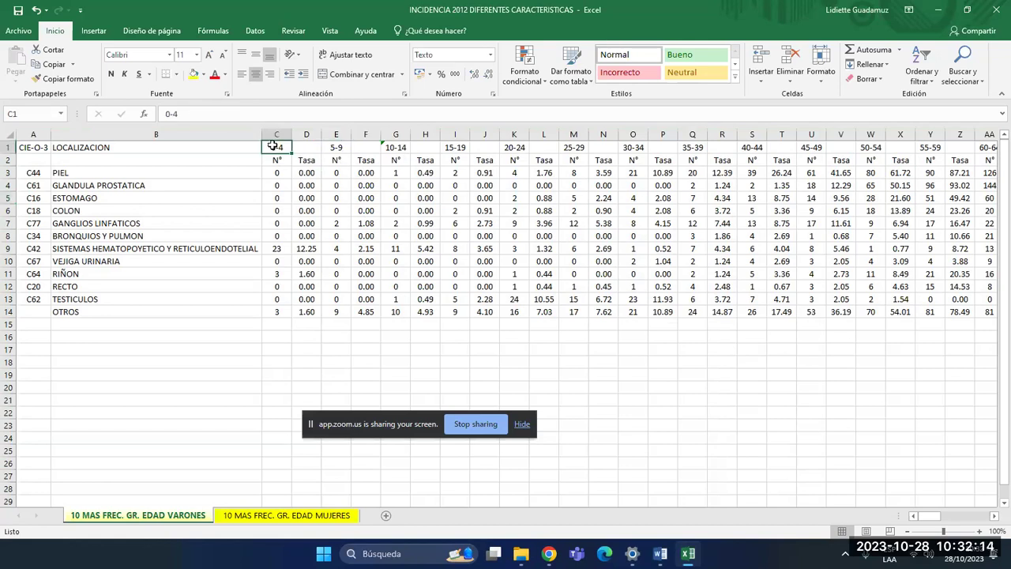
{"action": "left_click", "coordinate": [308, 142]}
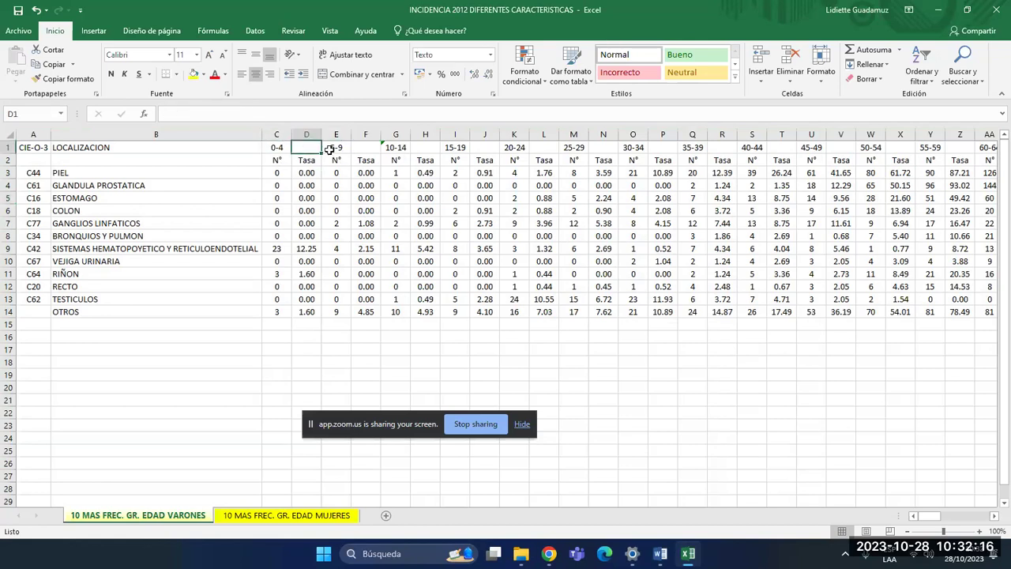
{"action": "left_click", "coordinate": [331, 147]}
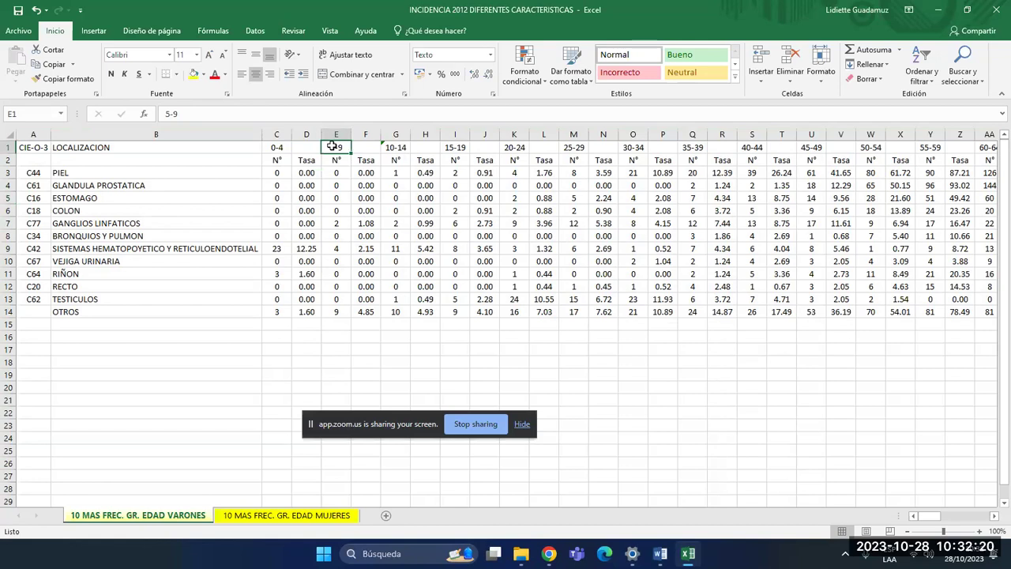
{"action": "left_click", "coordinate": [276, 135]}
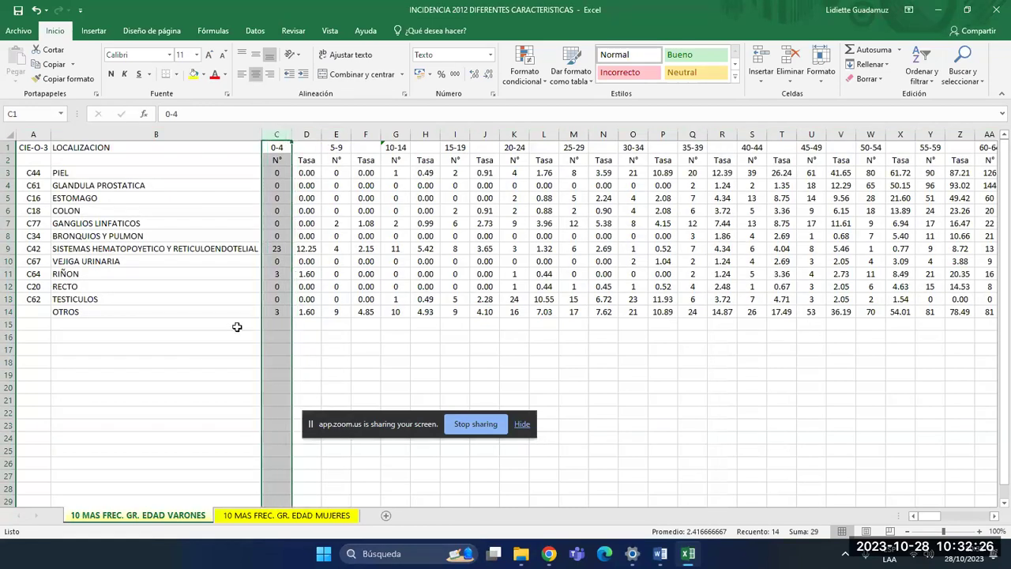
{"action": "left_click", "coordinate": [305, 170]}
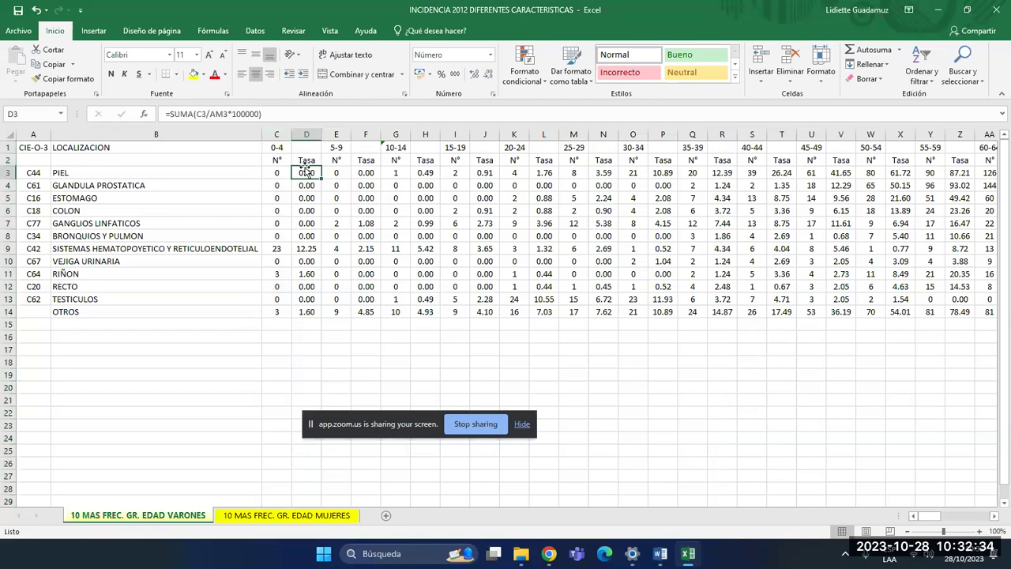
{"action": "key", "text": "Up"}
{"action": "key", "text": "Up"}
{"action": "key", "text": "Left"}
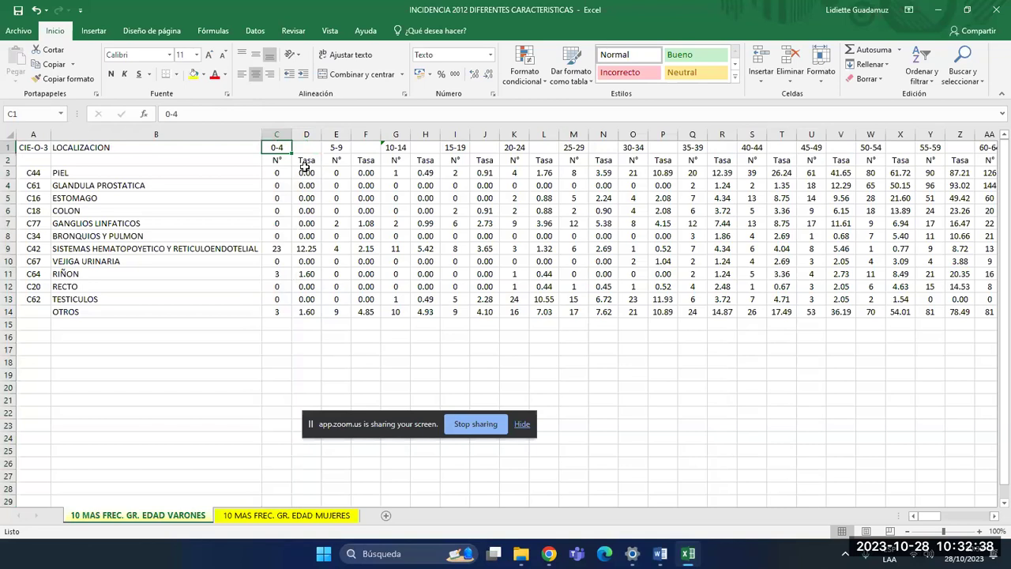
{"action": "key", "text": "shift+Right"}
{"action": "key", "text": "shift+Right"}
{"action": "key", "text": "shift+Right"}
{"action": "key", "text": "shift+Right"}
{"action": "key", "text": "shift+Right"}
{"action": "key", "text": "shift+Right"}
{"action": "key", "text": "shift+Right"}
{"action": "key", "text": "shift+Right"}
{"action": "key", "text": "shift+Right"}
{"action": "key", "text": "shift+Right"}
{"action": "key", "text": "shift+Right"}
{"action": "key", "text": "shift+Right"}
{"action": "key", "text": "shift+Right"}
{"action": "key", "text": "shift+Right"}
{"action": "key", "text": "shift+Right"}
{"action": "key", "text": "shift+Right"}
{"action": "key", "text": "shift+Right"}
{"action": "key", "text": "shift+Right"}
{"action": "key", "text": "shift+Right"}
{"action": "key", "text": "shift+Right"}
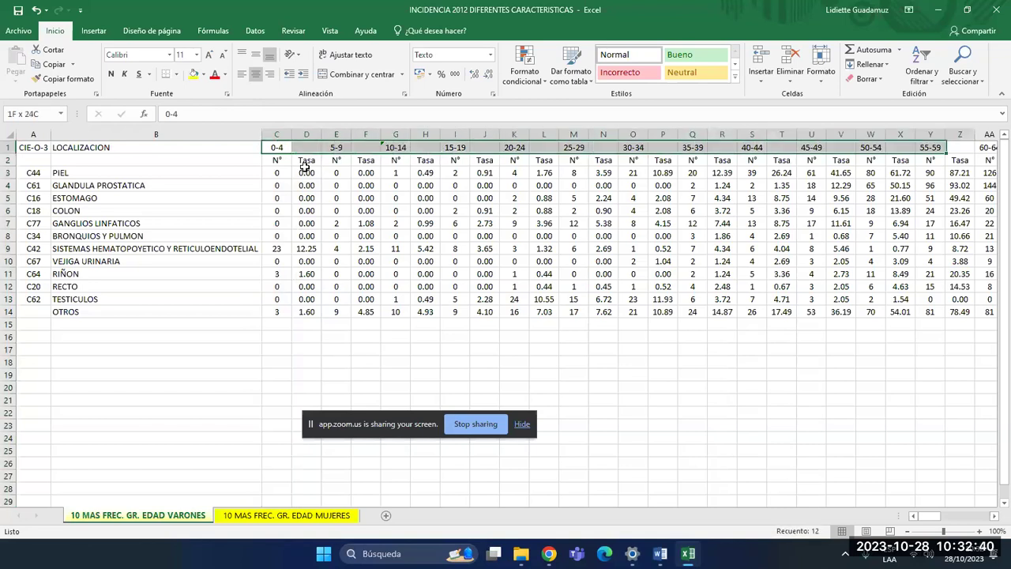
{"action": "key", "text": "shift+Right"}
{"action": "key", "text": "shift+Right"}
{"action": "key", "text": "shift+Right"}
{"action": "key", "text": "shift+Right"}
{"action": "key", "text": "shift+Right"}
{"action": "key", "text": "shift+Right"}
{"action": "key", "text": "shift+Right"}
{"action": "key", "text": "shift+Right"}
{"action": "key", "text": "shift+Right"}
{"action": "key", "text": "shift+Right"}
{"action": "key", "text": "shift+Right"}
{"action": "key", "text": "shift+Right"}
{"action": "key", "text": "shift+Right"}
{"action": "key", "text": "shift+Right"}
{"action": "key", "text": "shift+Right"}
{"action": "key", "text": "shift+Right"}
{"action": "key", "text": "shift+Left"}
{"action": "key", "text": "shift+Left"}
{"action": "key", "text": "shift+Left"}
{"action": "key", "text": "shift+Left"}
{"action": "key", "text": "shift+Left"}
{"action": "key", "text": "shift+Left"}
{"action": "key", "text": "shift+Left"}
{"action": "key", "text": "shift+Left"}
{"action": "key", "text": "shift+Left"}
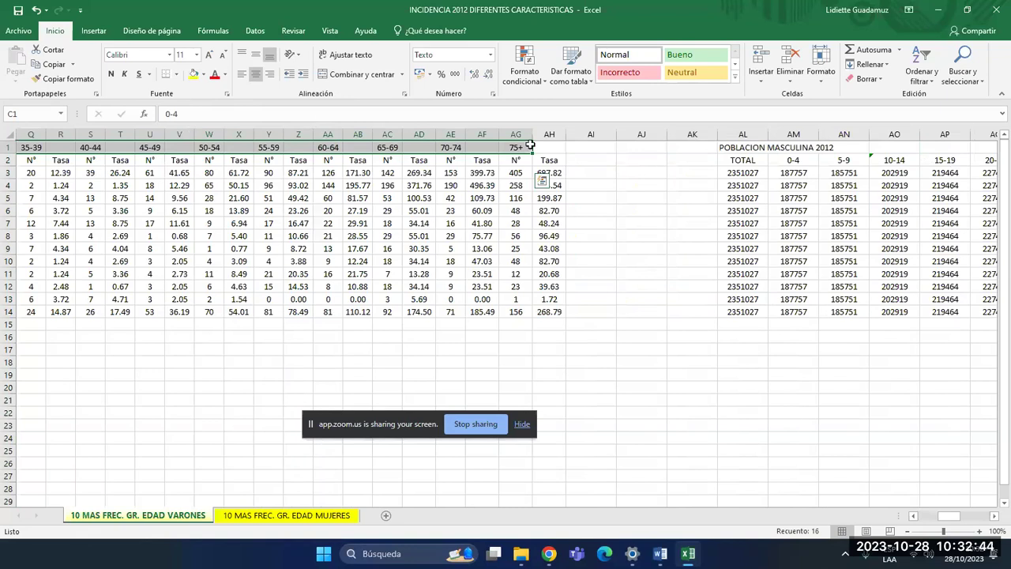
{"action": "left_click_drag", "start_coordinate": [530, 147], "coordinate": [538, 146]}
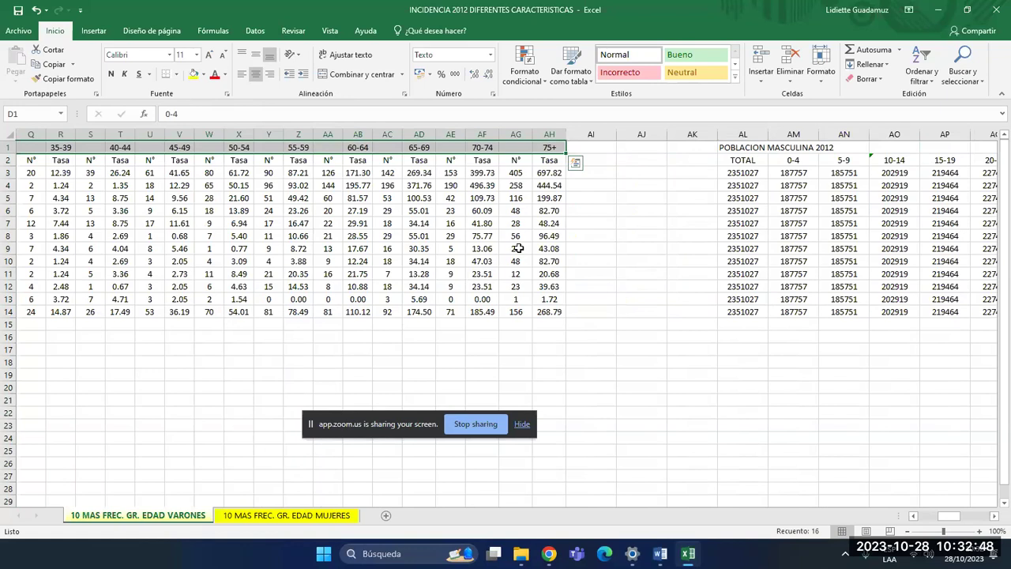
- Try clearing the 0-4 N° values in column C twice, undoing the deletion each time
{"action": "left_click_drag", "start_coordinate": [954, 521], "coordinate": [934, 522]}
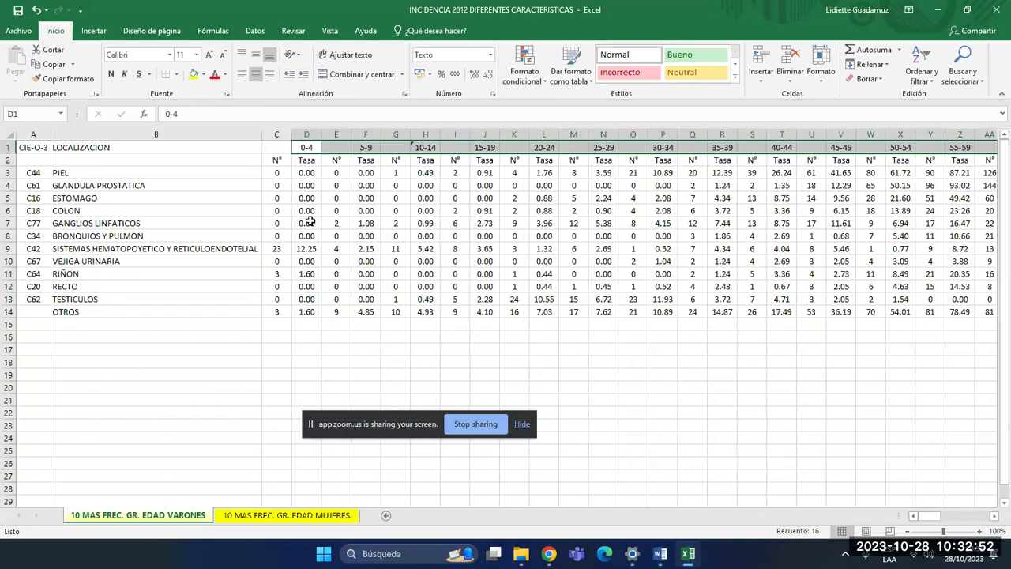
{"action": "left_click", "coordinate": [277, 184]}
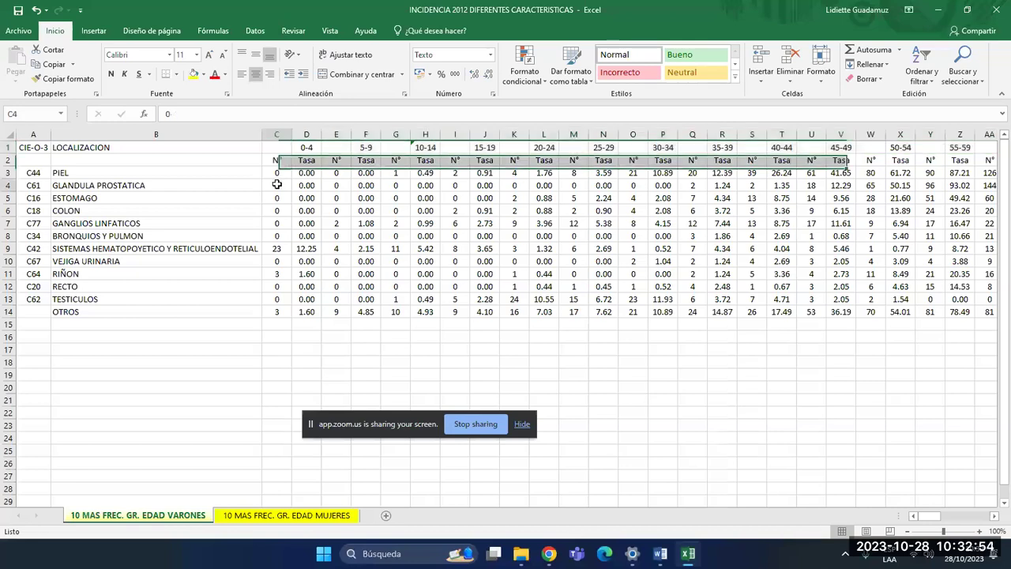
{"action": "left_click", "coordinate": [279, 274]}
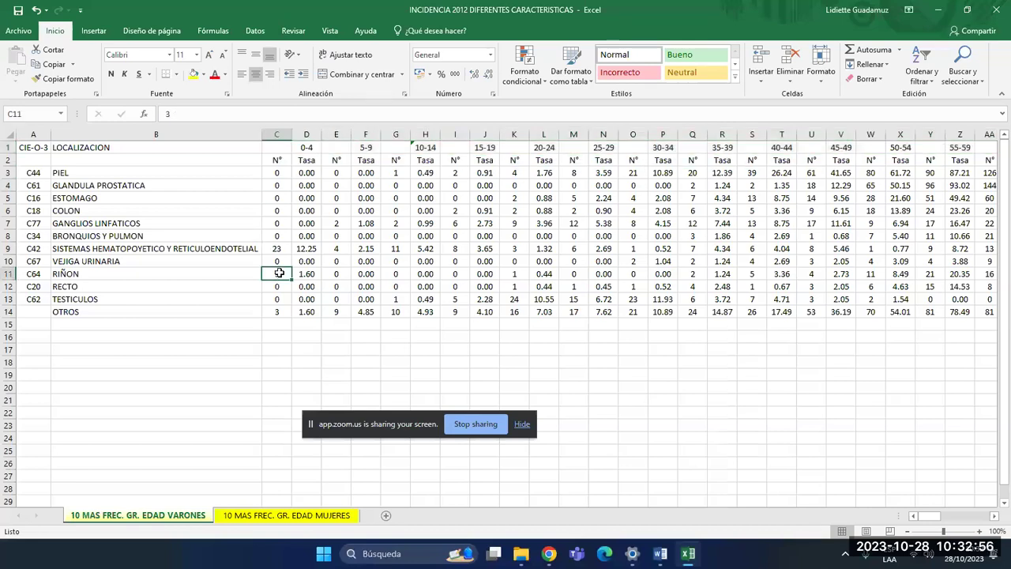
{"action": "left_click", "coordinate": [277, 133]}
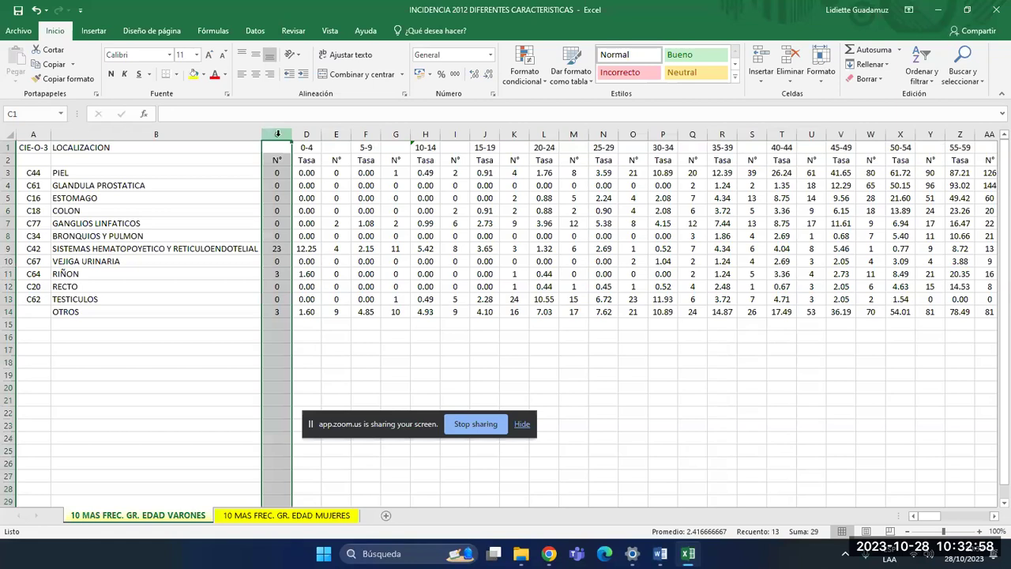
{"action": "key", "text": "Delete"}
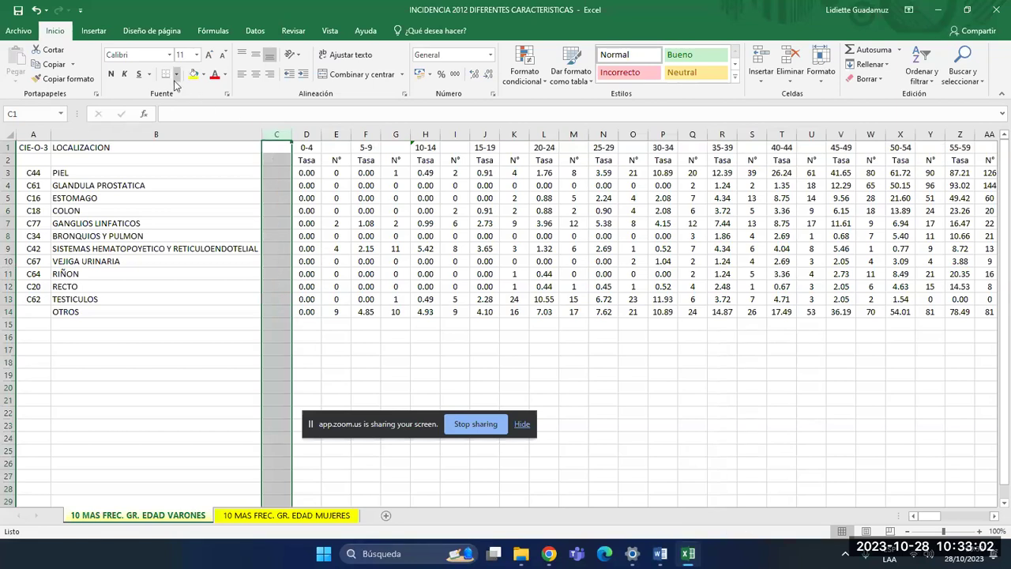
{"action": "left_click", "coordinate": [35, 12]}
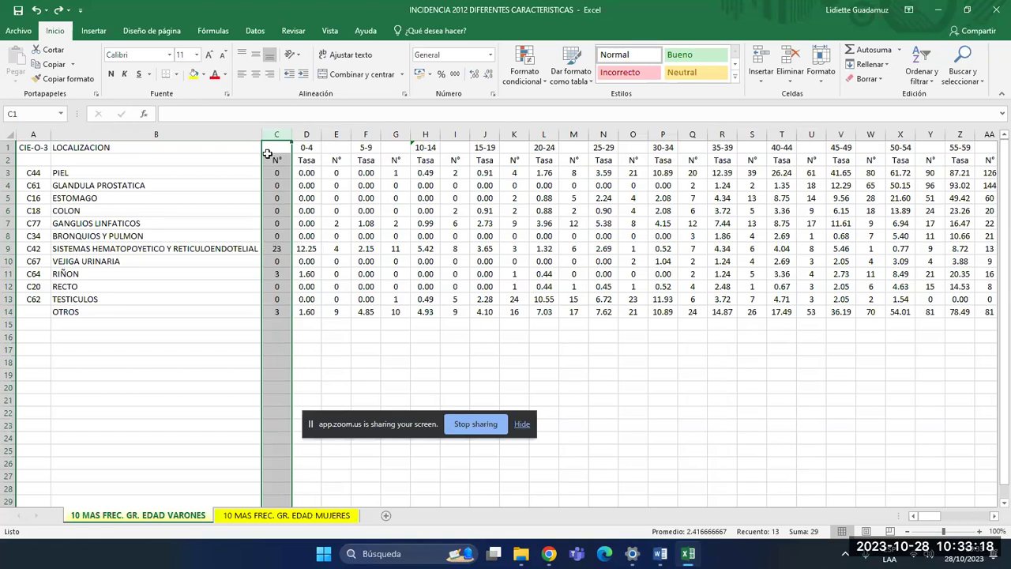
{"action": "key", "text": "Delete"}
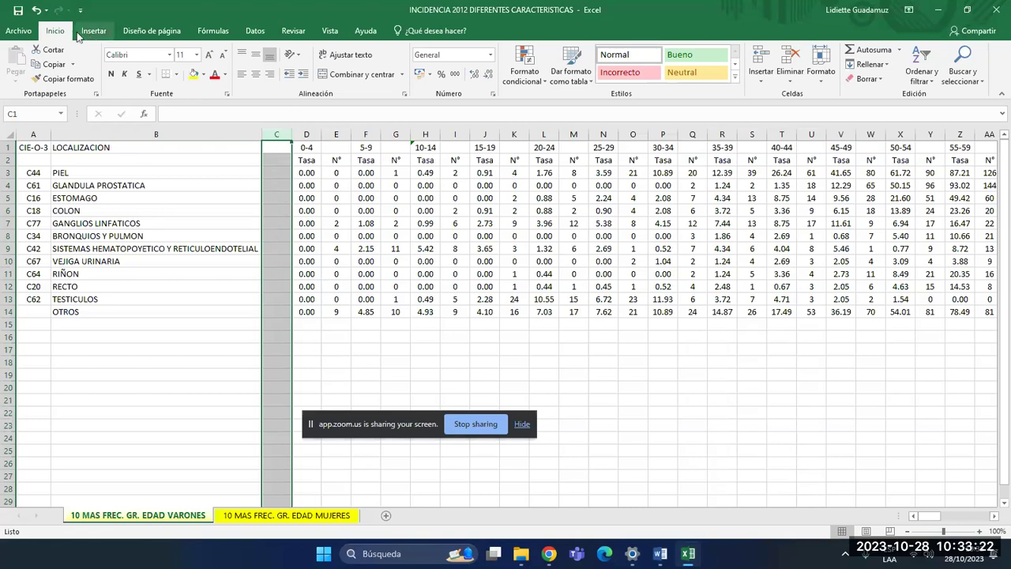
{"action": "left_click", "coordinate": [36, 11]}
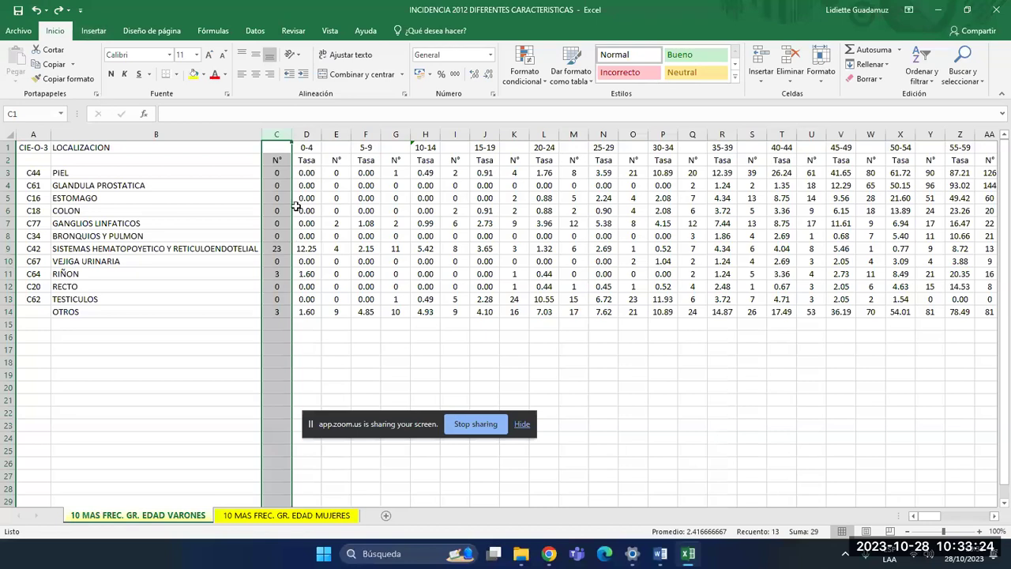
- Examine the rate formulas in the 0-4 Tasa column, including cells D9, D3 and D6
{"action": "left_click", "coordinate": [306, 249]}
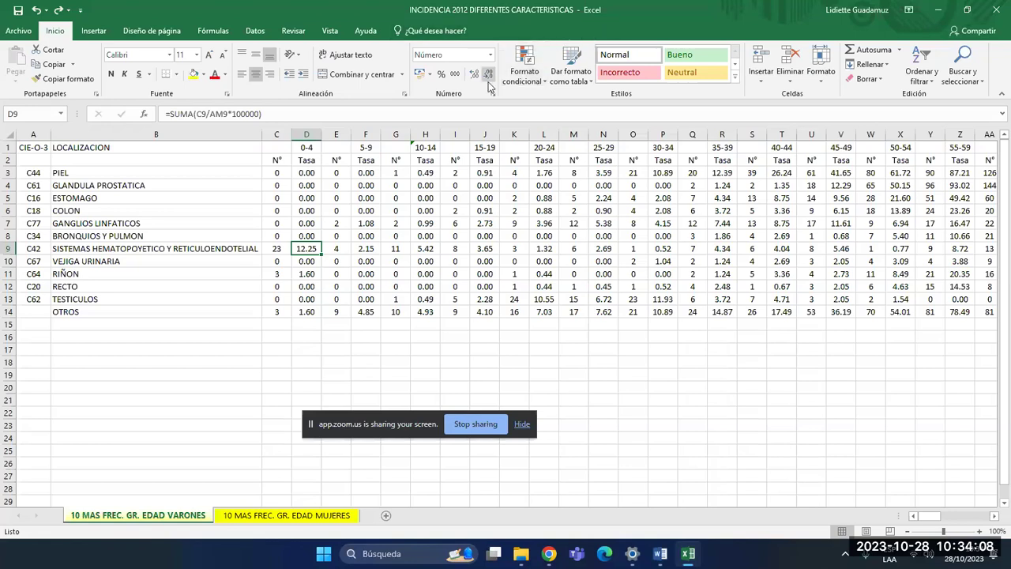
{"action": "left_click", "coordinate": [405, 187]}
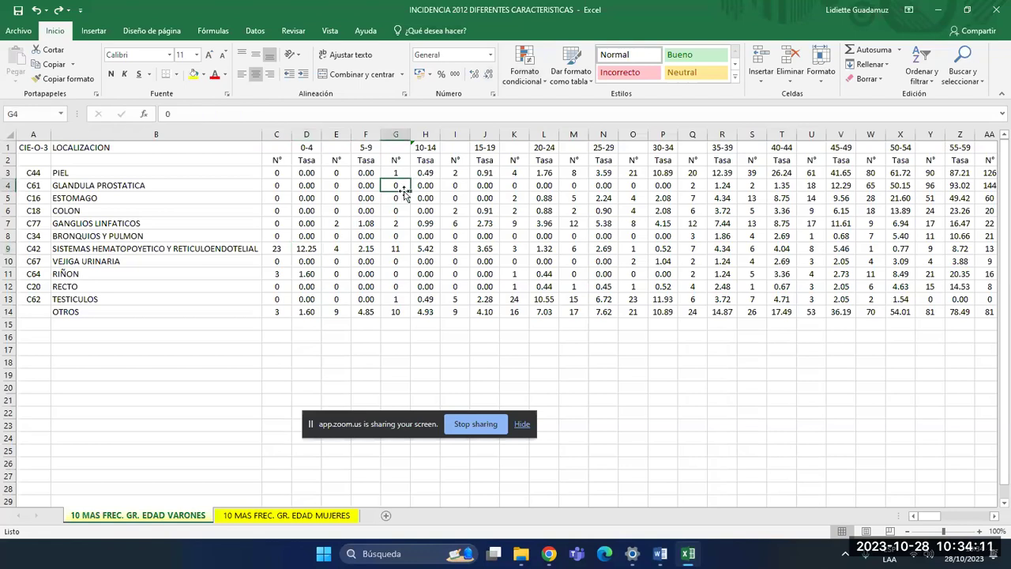
{"action": "left_click", "coordinate": [336, 259]}
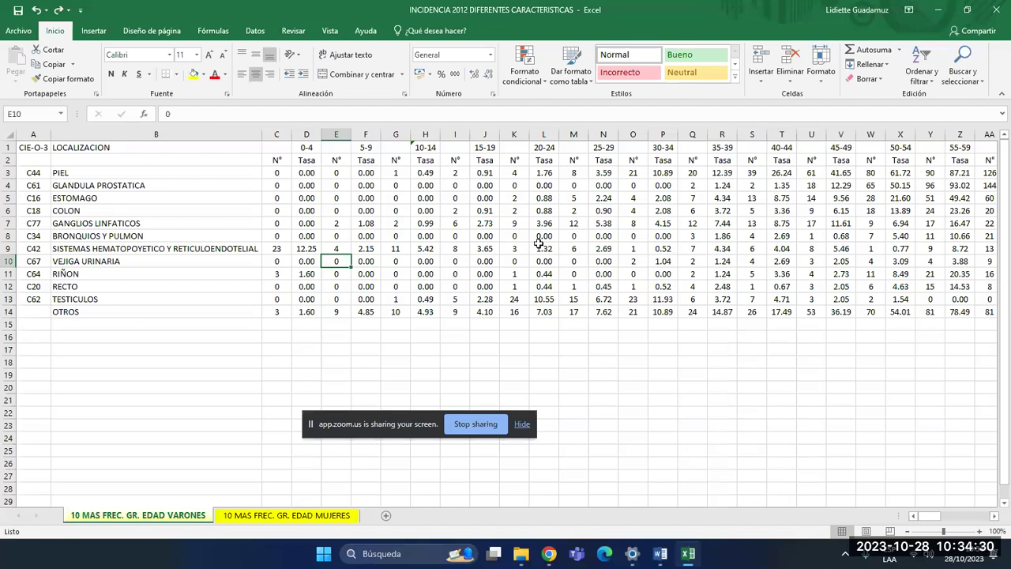
{"action": "left_click", "coordinate": [305, 173]}
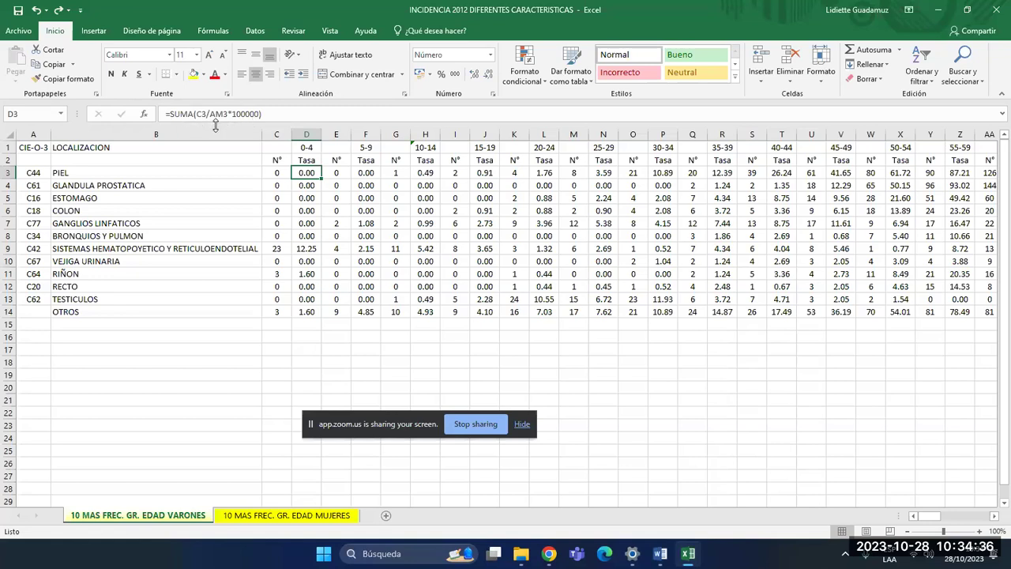
{"action": "left_click", "coordinate": [305, 212]}
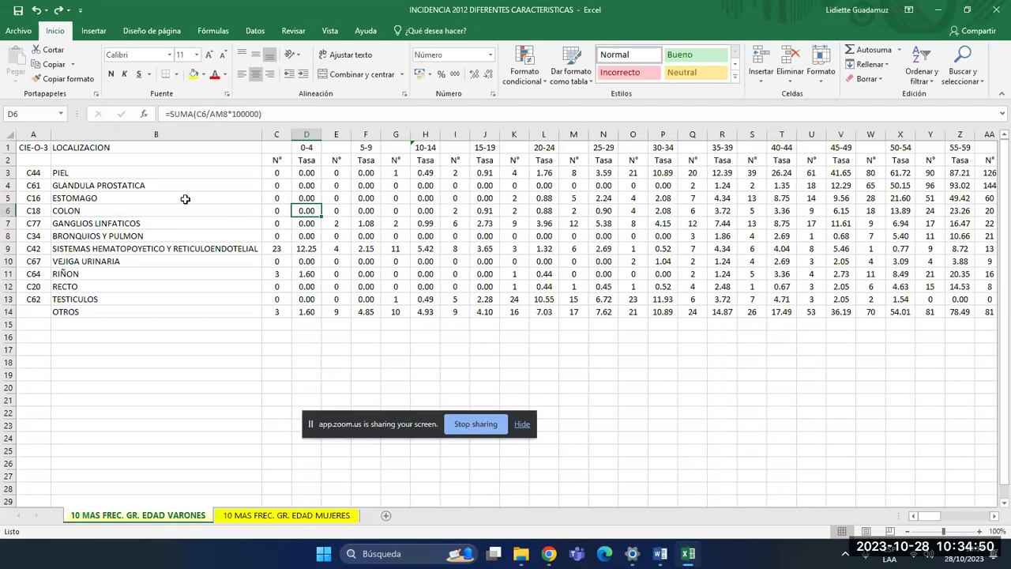
- Replace all formulas on the men's sheet with their results by copying the entire sheet and pasting it in place as Valores
{"action": "left_click", "coordinate": [11, 137]}
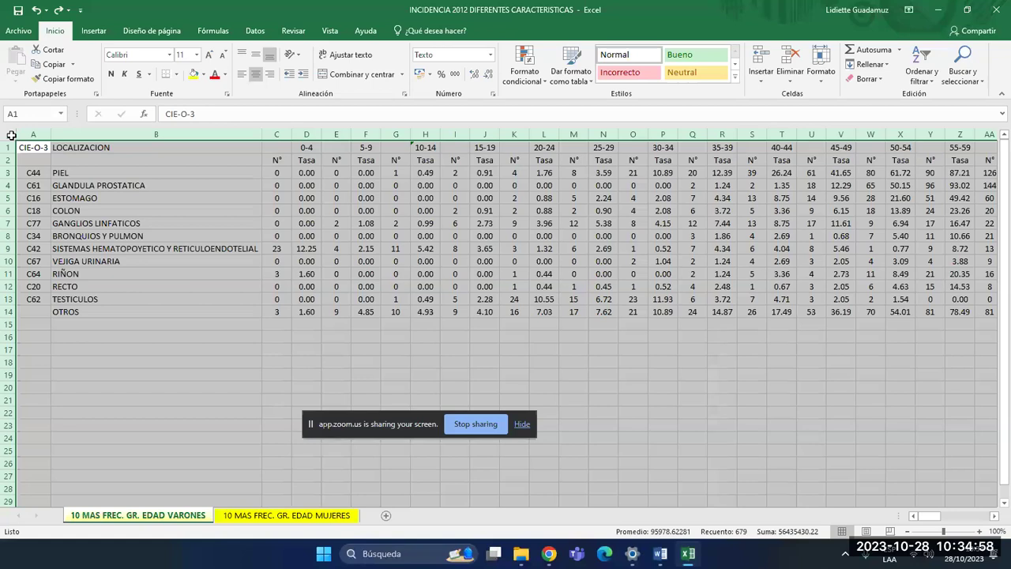
{"action": "right_click", "coordinate": [286, 224]}
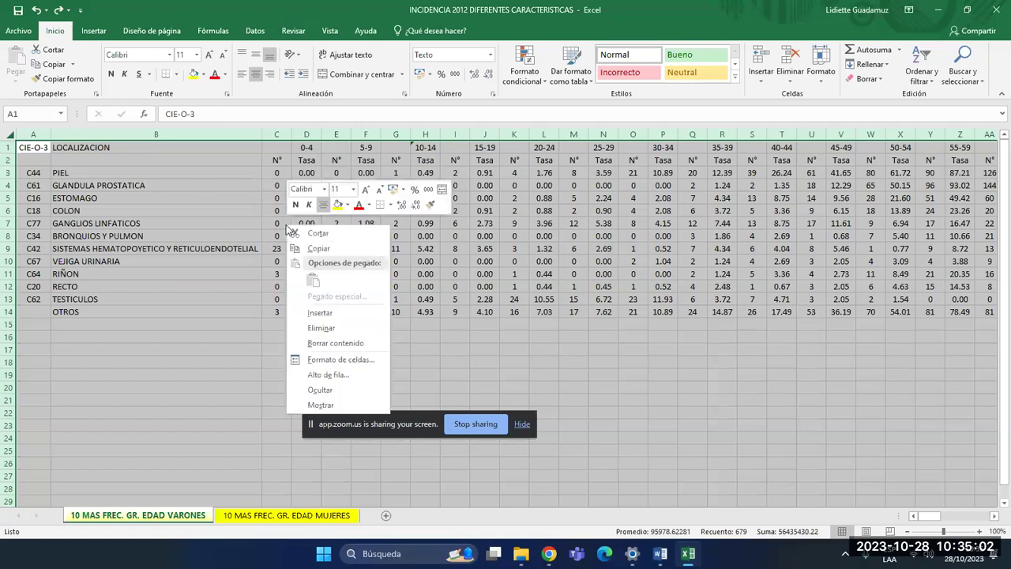
{"action": "left_click", "coordinate": [341, 251]}
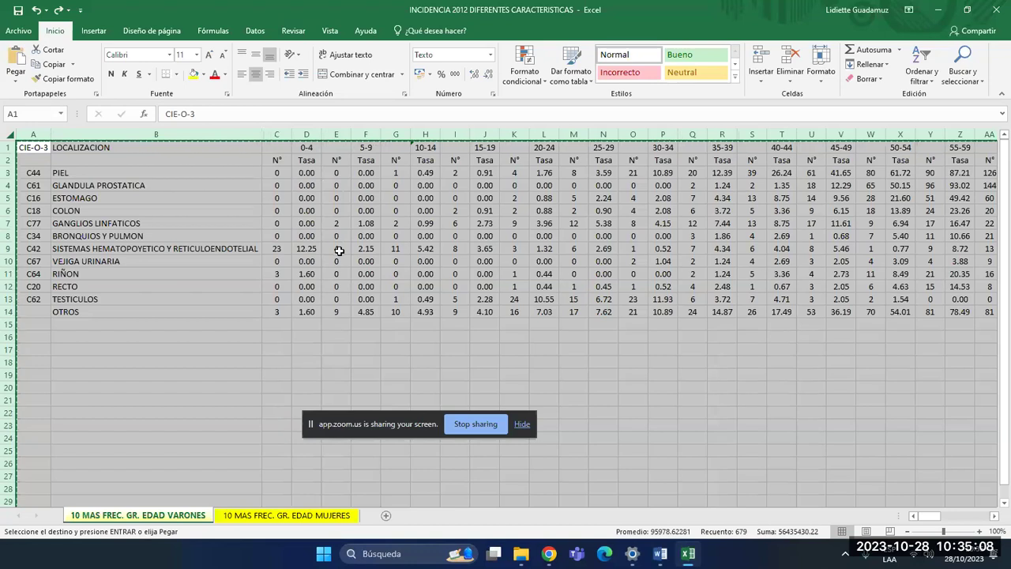
{"action": "right_click", "coordinate": [33, 149]}
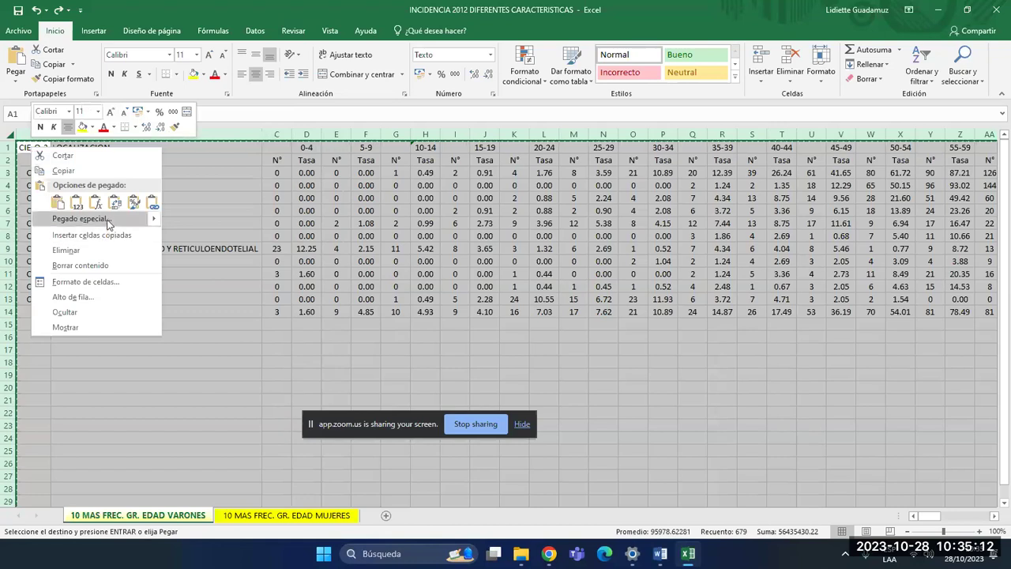
{"action": "left_click", "coordinate": [81, 219]}
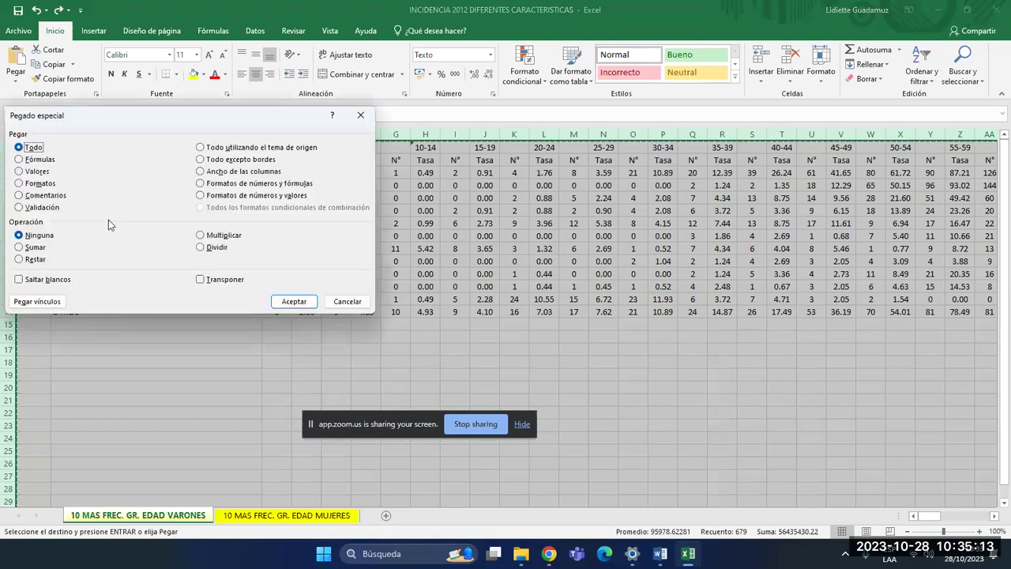
{"action": "left_click", "coordinate": [19, 173]}
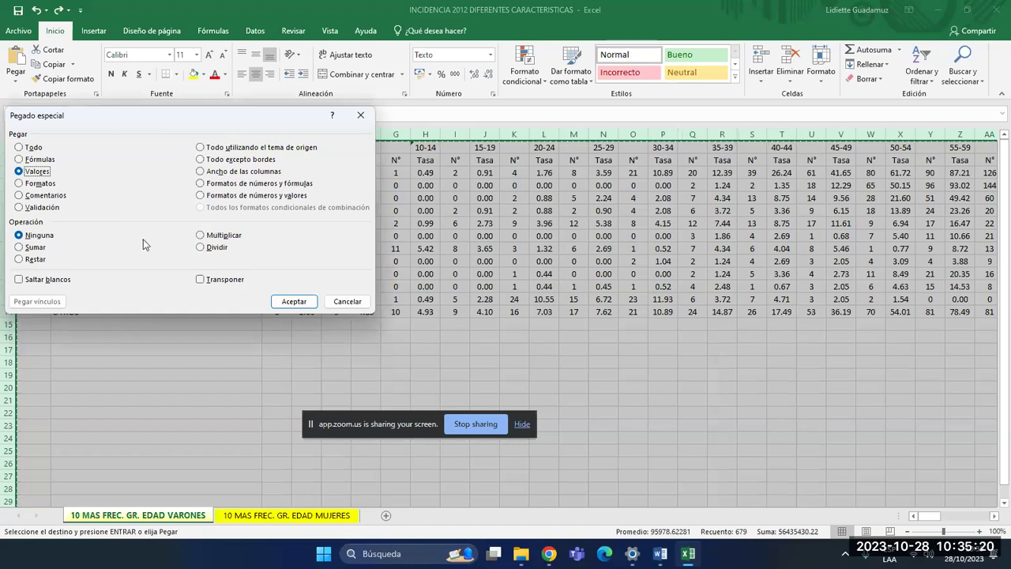
{"action": "left_click", "coordinate": [308, 304]}
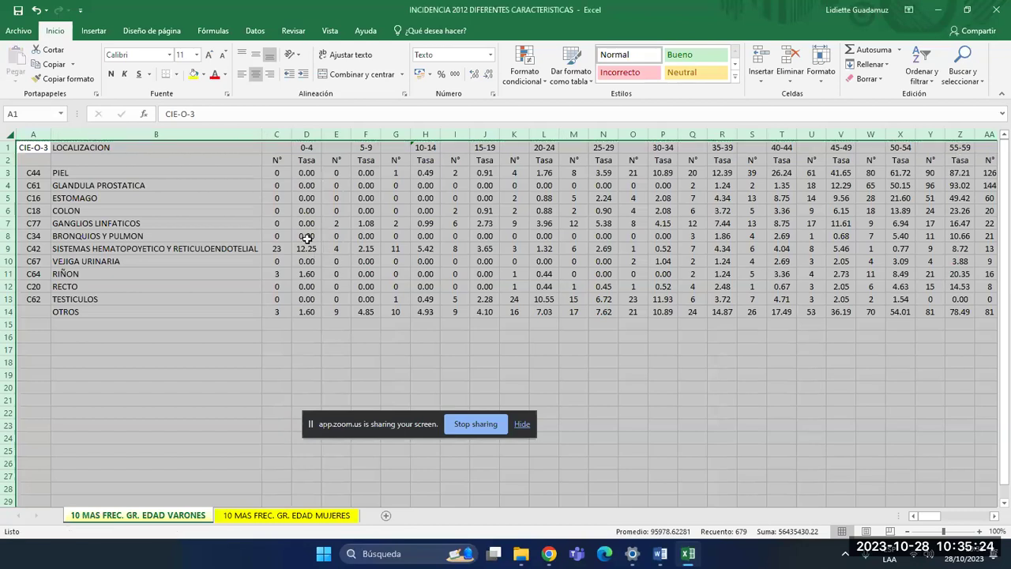
{"action": "left_click", "coordinate": [305, 250]}
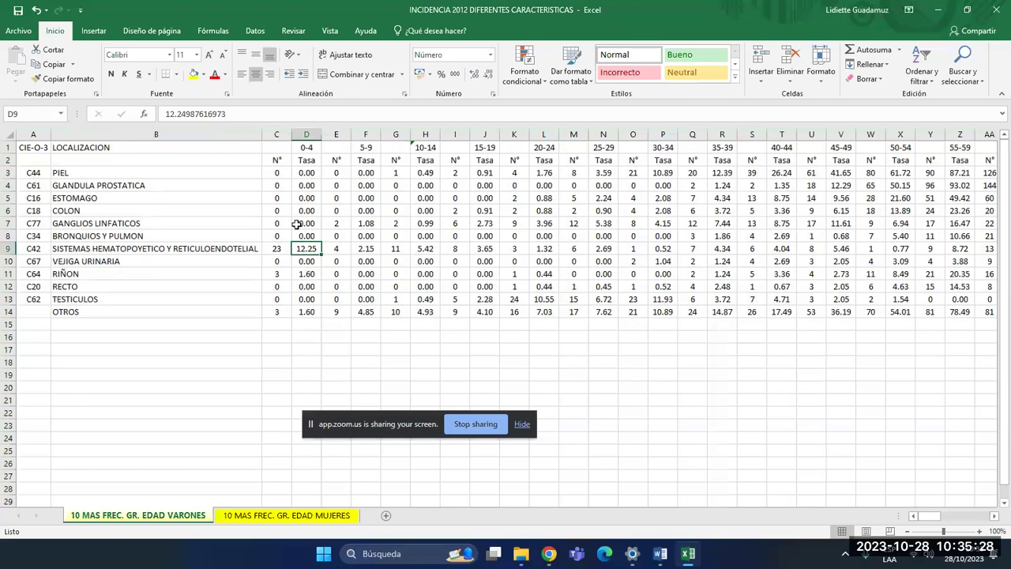
- Clear the N° columns C, E, G and I for age groups 0-4, 5-9, 10-14 and 15-19
{"action": "left_click", "coordinate": [277, 135]}
{"action": "key", "text": "Delete"}
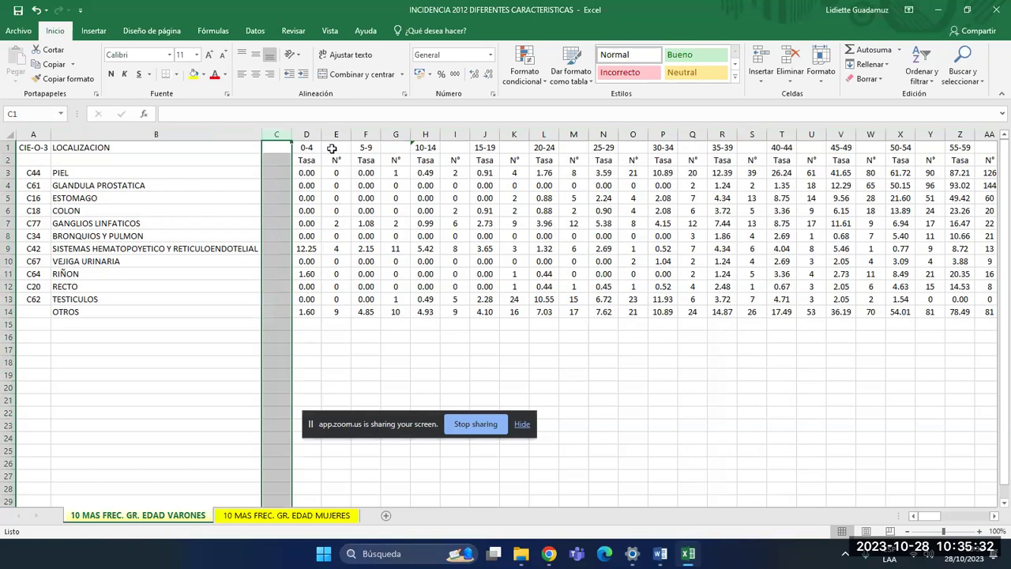
{"action": "left_click", "coordinate": [336, 135]}
{"action": "key", "text": "Delete"}
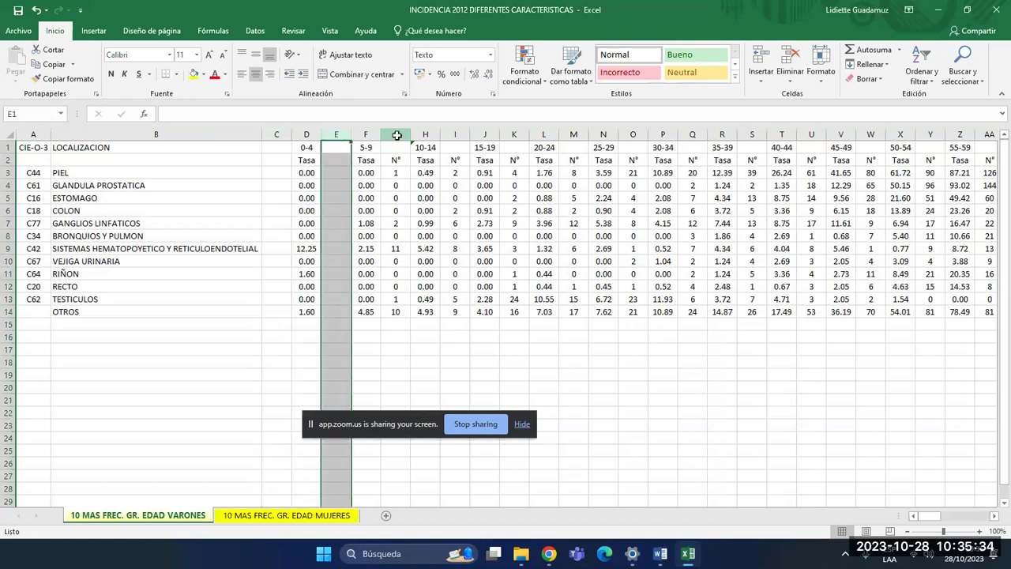
{"action": "left_click", "coordinate": [396, 135]}
{"action": "key", "text": "Delete"}
{"action": "left_click", "coordinate": [455, 135]}
{"action": "key", "text": "Delete"}
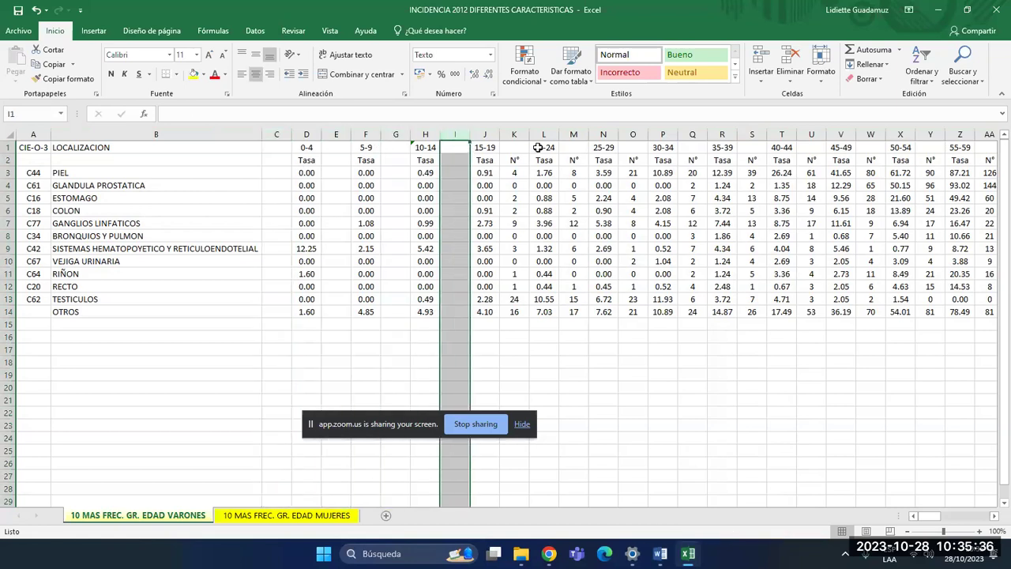
- Clear the N° columns K, M, O and Q for age groups 20-24, 25-29, 30-34 and 35-39
{"action": "left_click", "coordinate": [515, 135]}
{"action": "key", "text": "Delete"}
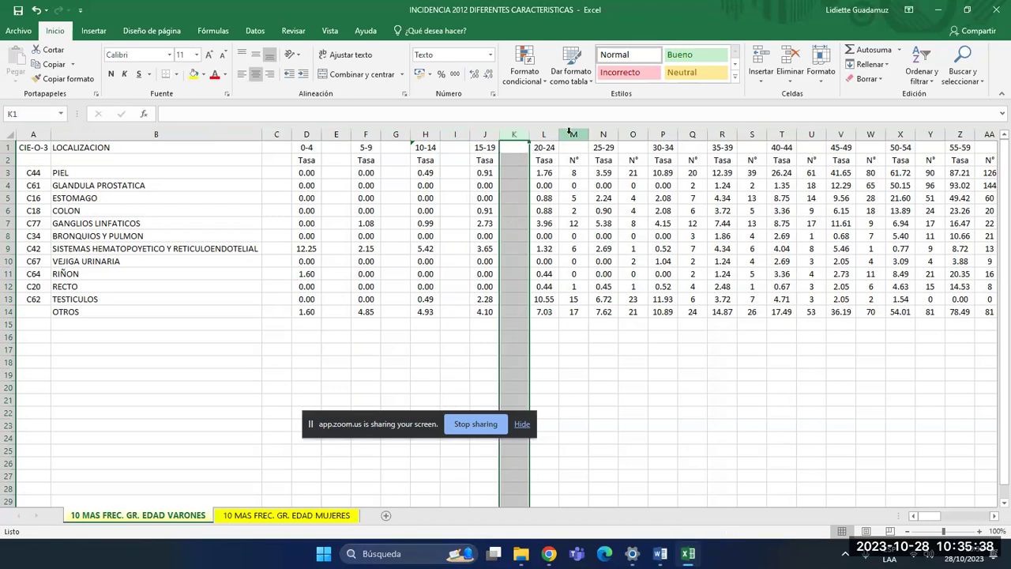
{"action": "left_click", "coordinate": [572, 135]}
{"action": "key", "text": "Delete"}
{"action": "left_click", "coordinate": [632, 135]}
{"action": "key", "text": "Delete"}
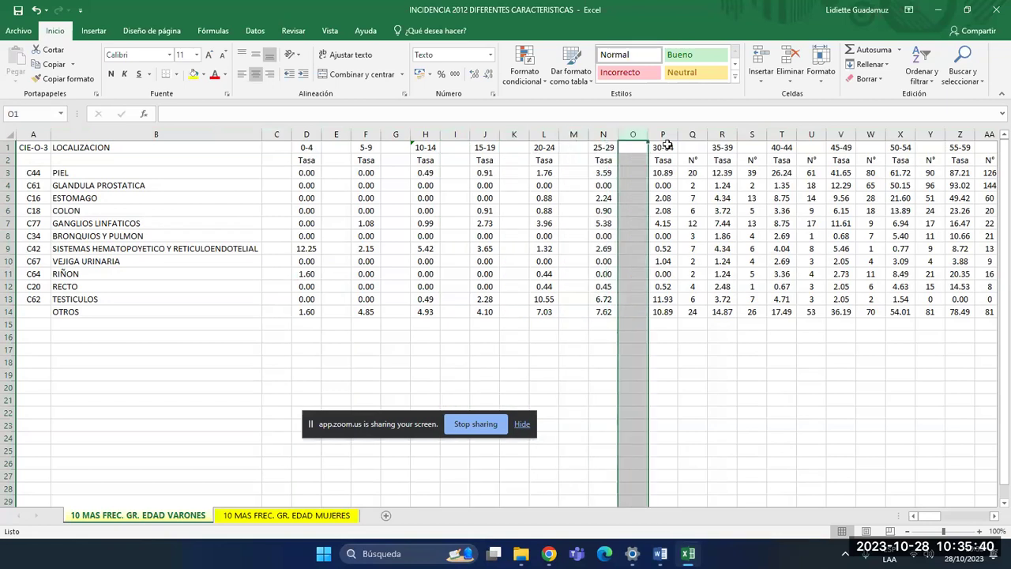
{"action": "left_click", "coordinate": [693, 135]}
{"action": "key", "text": "Delete"}
- Clear the N° columns S, U, W and Y for age groups 40-44, 45-49, 50-54 and 55-59
{"action": "left_click", "coordinate": [752, 135]}
{"action": "key", "text": "Delete"}
{"action": "left_click", "coordinate": [811, 136]}
{"action": "key", "text": "Delete"}
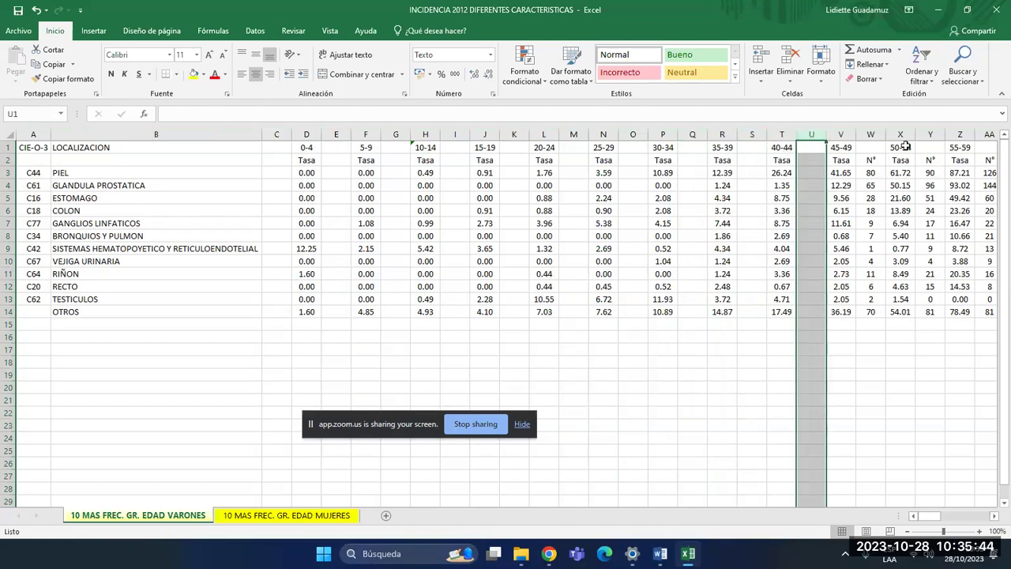
{"action": "left_click", "coordinate": [871, 135]}
{"action": "key", "text": "Delete"}
{"action": "left_click", "coordinate": [930, 135]}
{"action": "key", "text": "Delete"}
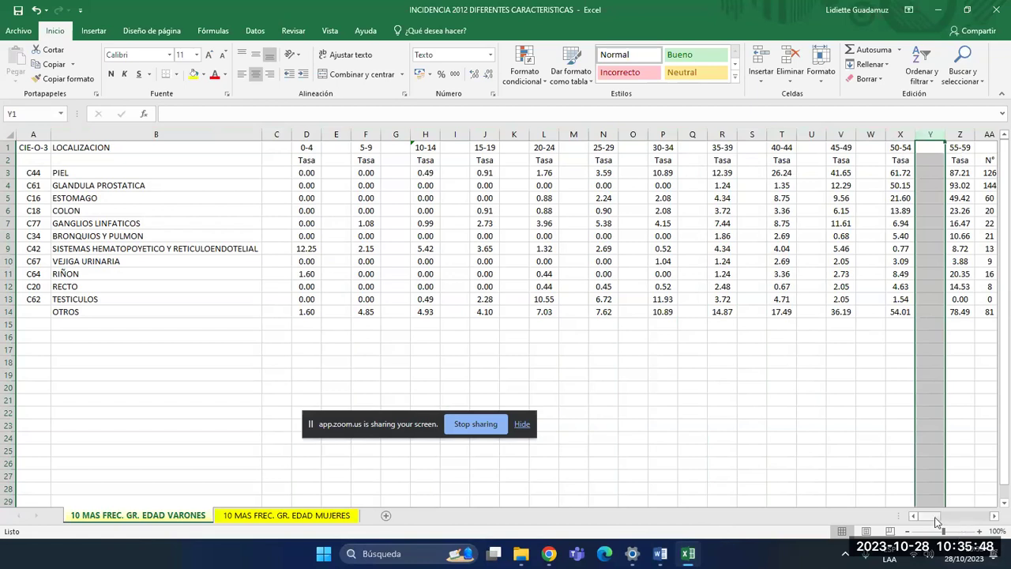
- Clear the N° columns AA, AC, AE and AG for age groups 60-64, 65-69, 70-74 and 75+
{"action": "left_click_drag", "start_coordinate": [937, 521], "coordinate": [945, 517]}
{"action": "left_click", "coordinate": [447, 135]}
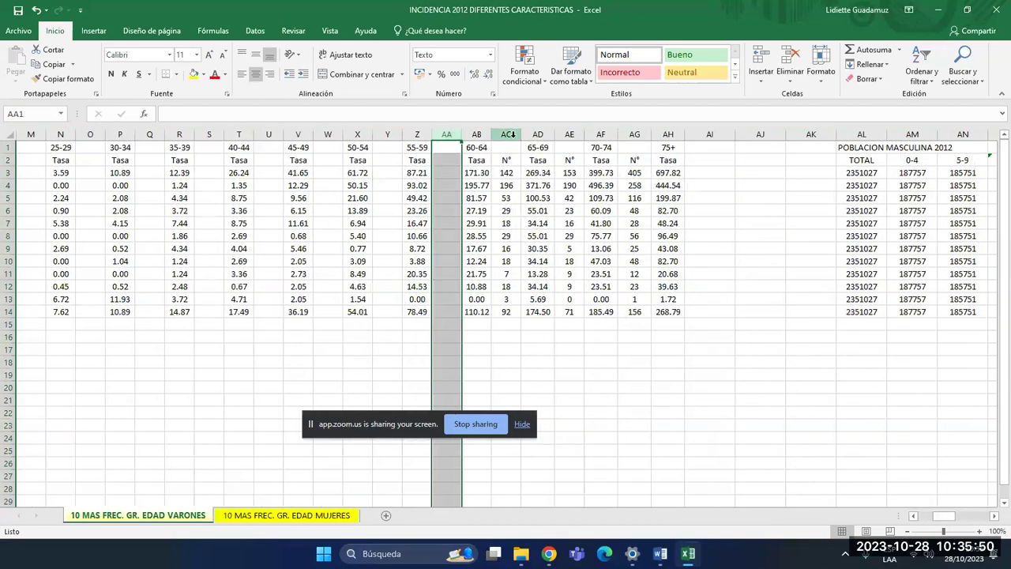
{"action": "left_click", "coordinate": [506, 135]}
{"action": "key", "text": "Delete"}
{"action": "left_click", "coordinate": [570, 135]}
{"action": "key", "text": "Delete"}
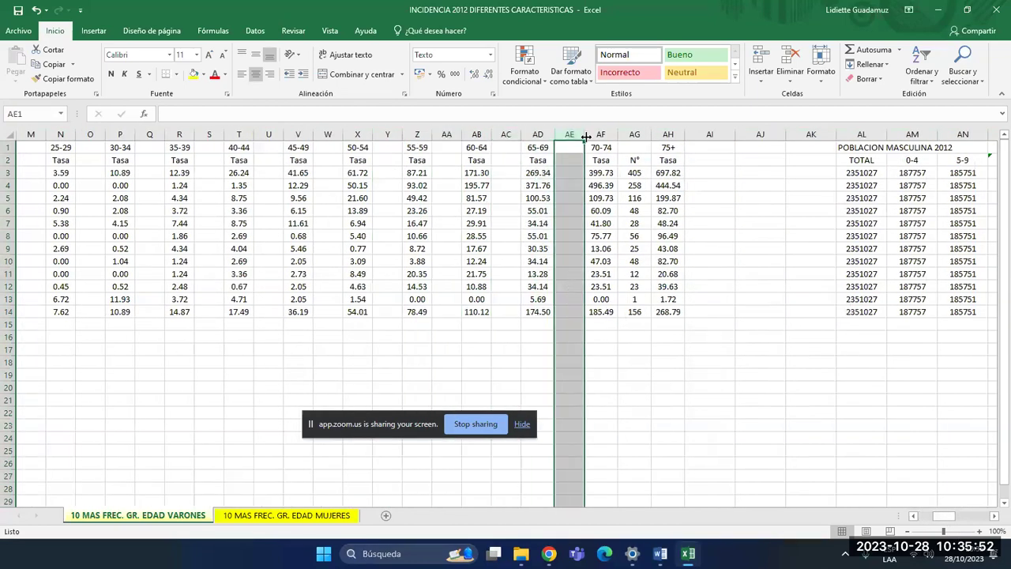
{"action": "left_click", "coordinate": [632, 136]}
{"action": "key", "text": "Delete"}
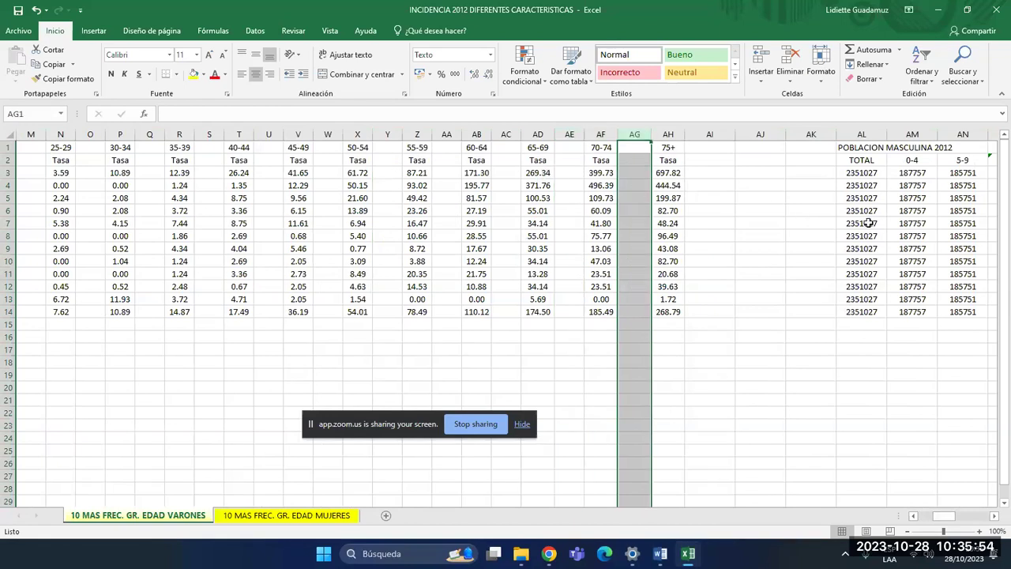
- Delete the POBLACION MASCULINA 2012 block, columns AL through BB, from the men's sheet
{"action": "left_click_drag", "start_coordinate": [940, 519], "coordinate": [956, 519]}
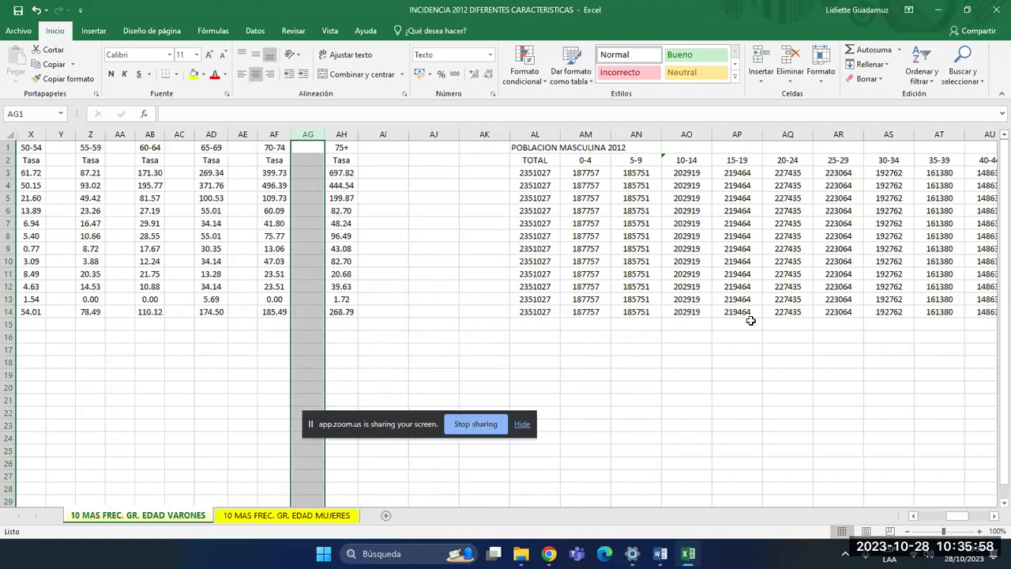
{"action": "left_click_drag", "start_coordinate": [524, 135], "coordinate": [1005, 205]}
{"action": "right_click", "coordinate": [837, 212]}
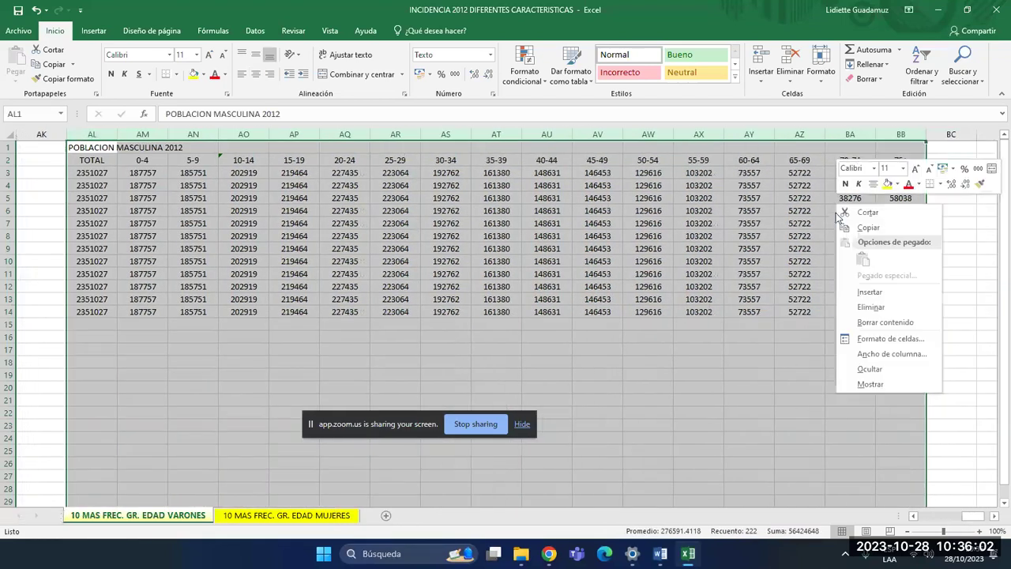
{"action": "left_click", "coordinate": [870, 307]}
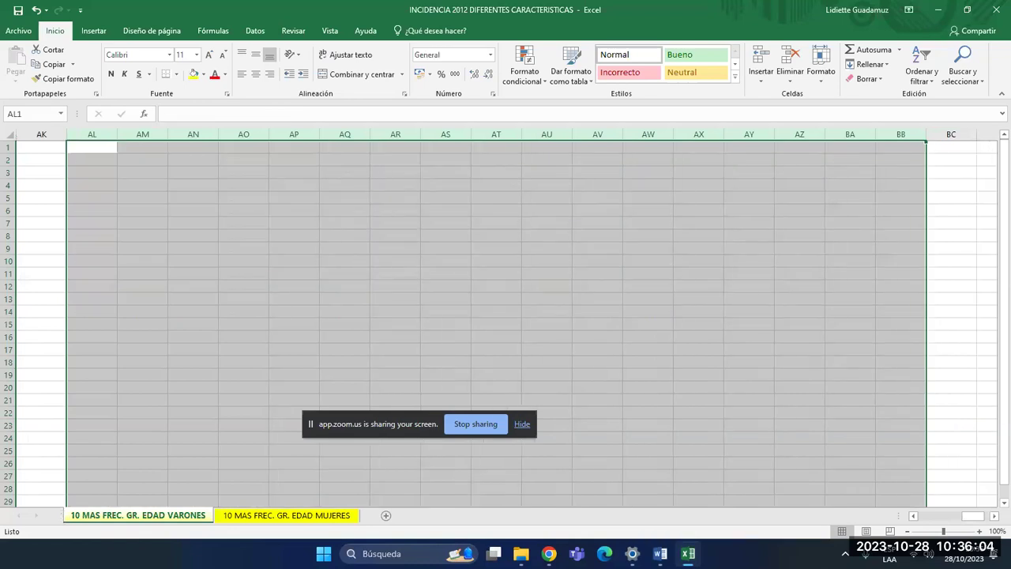
{"action": "left_click_drag", "start_coordinate": [956, 520], "coordinate": [917, 519]}
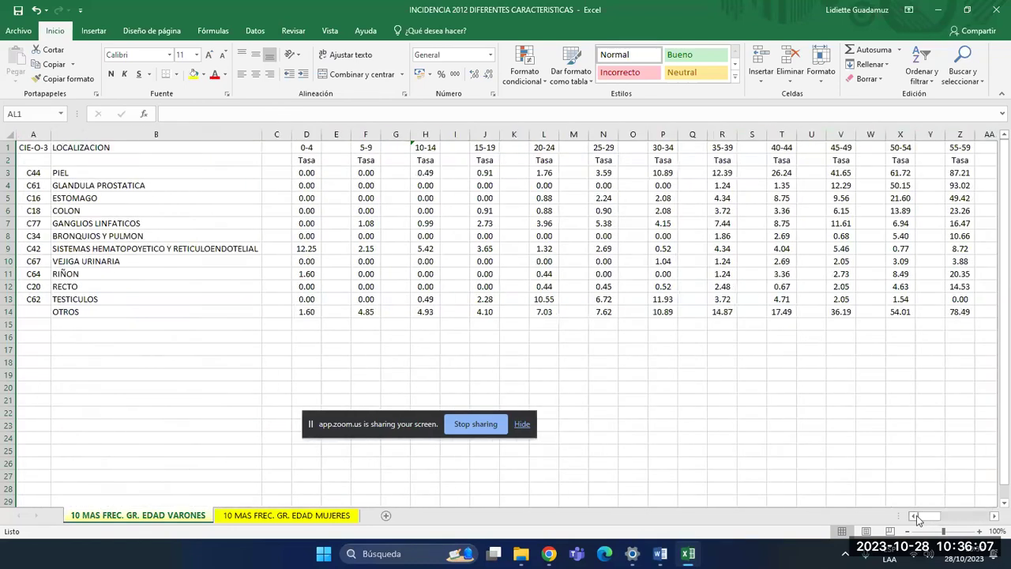
- Delete row 2, which holds the Tasa labels, so the data follows directly below the age-group headings
{"action": "left_click", "coordinate": [332, 231]}
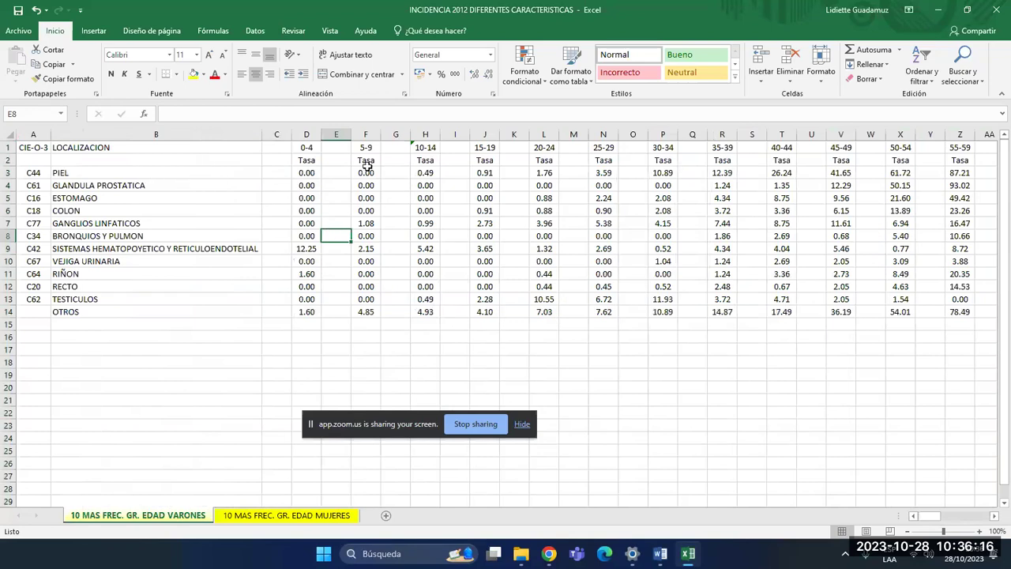
{"action": "left_click", "coordinate": [5, 160]}
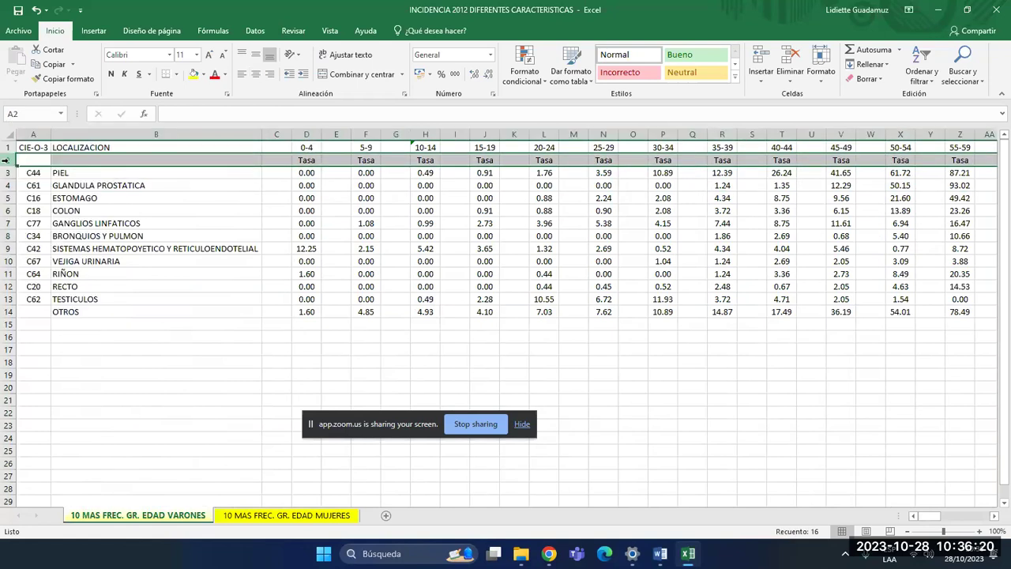
{"action": "right_click", "coordinate": [65, 161]}
{"action": "left_click", "coordinate": [131, 269]}
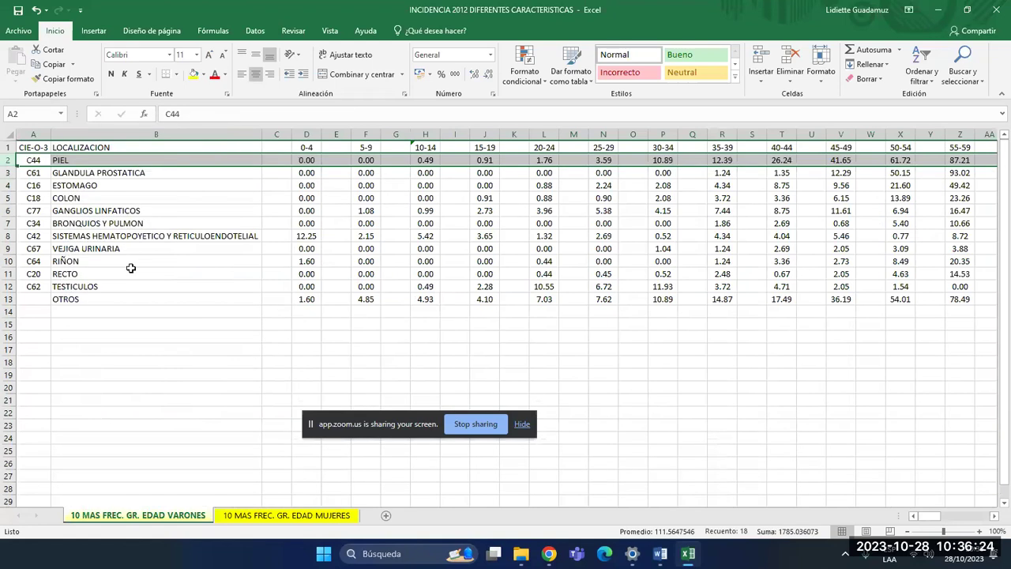
{"action": "left_click", "coordinate": [357, 274]}
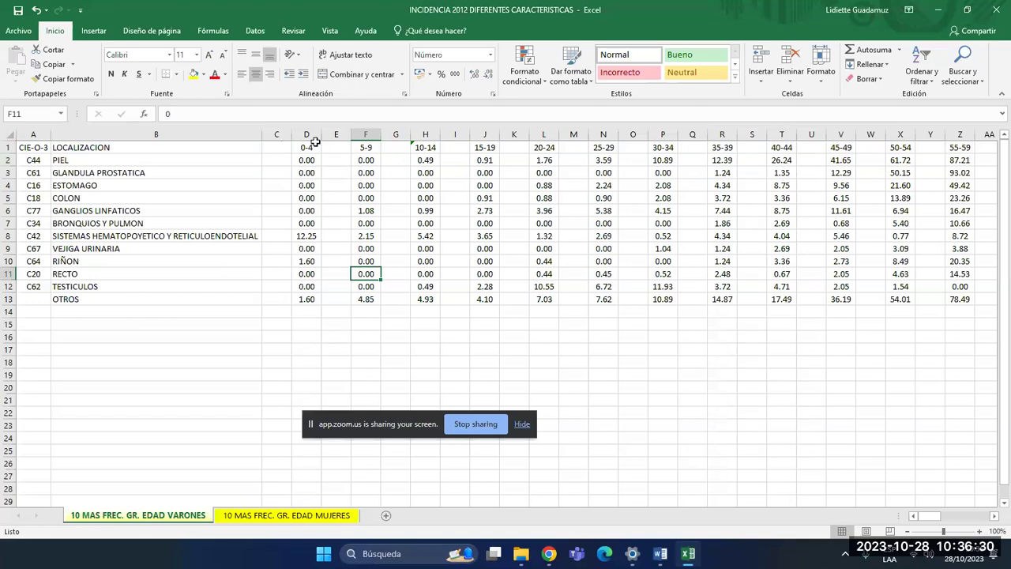
{"action": "left_click", "coordinate": [279, 139]}
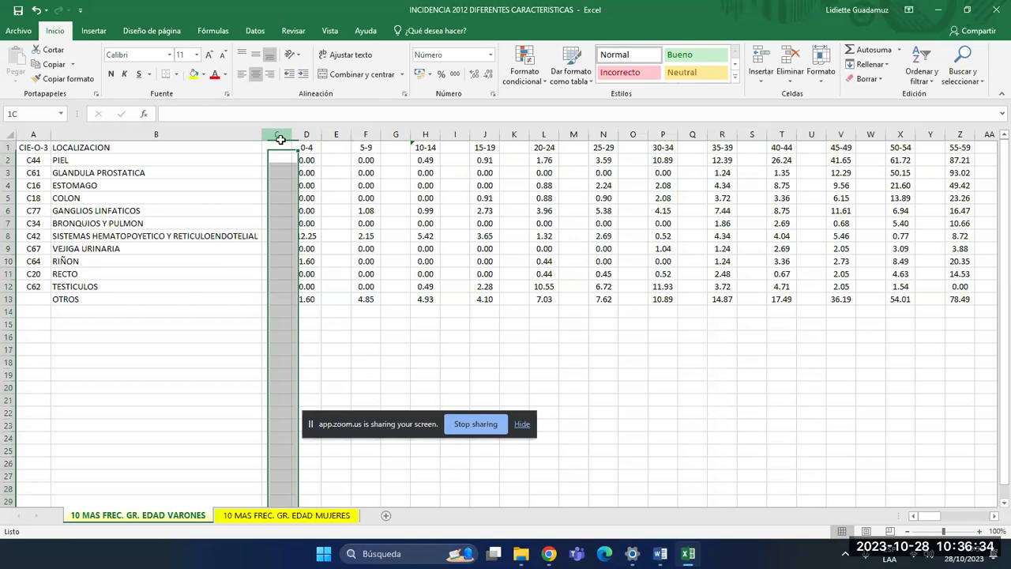
{"action": "left_click_drag", "start_coordinate": [280, 139], "coordinate": [276, 139]}
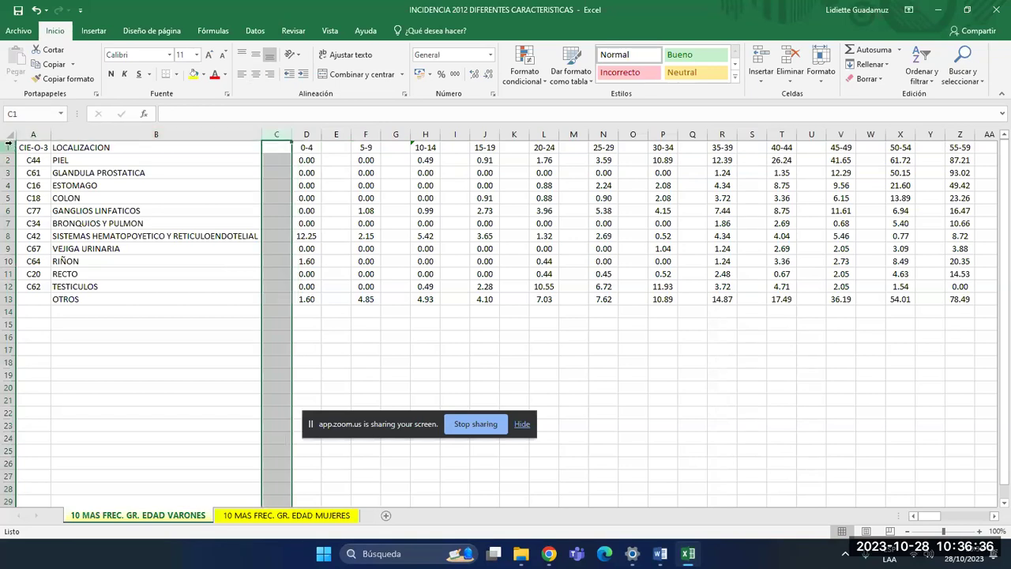
{"action": "left_click", "coordinate": [27, 161]}
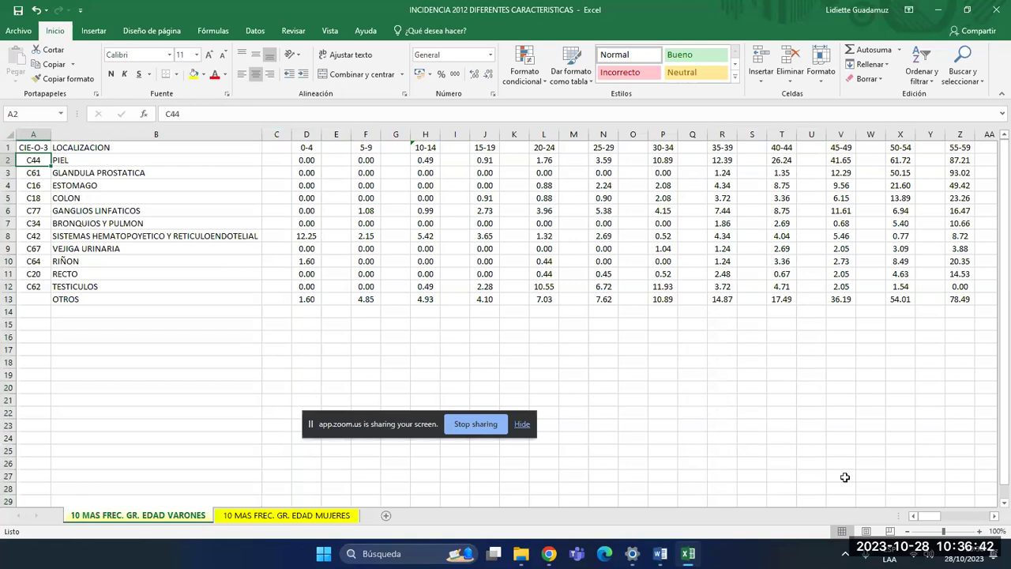
{"action": "mouse_move", "coordinate": [933, 520]}
{"action": "left_mouse_down"}
{"action": "mouse_move", "coordinate": [941, 519]}
{"action": "mouse_move", "coordinate": [927, 521]}
{"action": "left_mouse_up"}
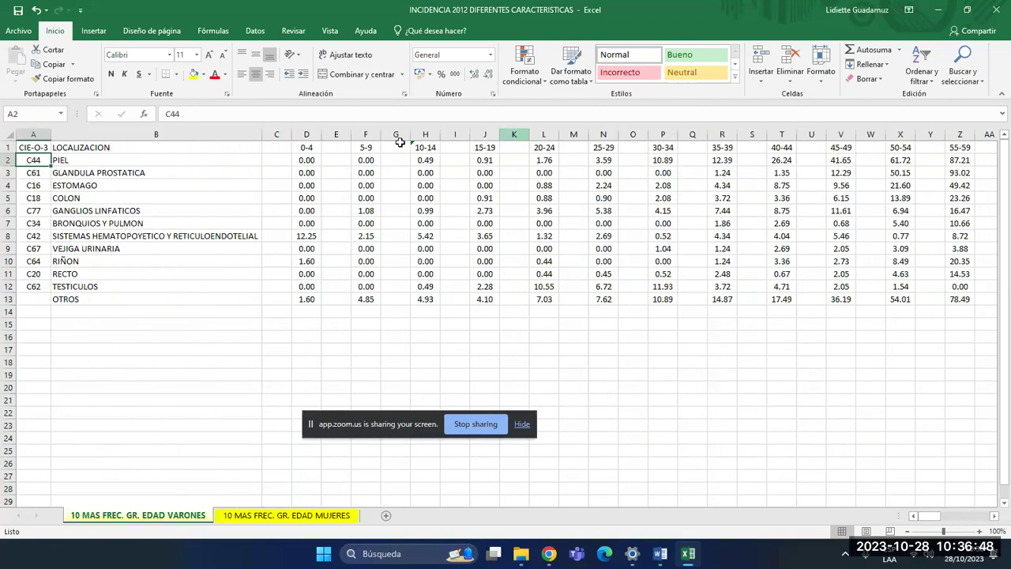
- Delete the empty column before the 0-4 rates and the empty column between 0-4 and 5-9
{"action": "left_click", "coordinate": [282, 134]}
{"action": "right_click", "coordinate": [282, 133]}
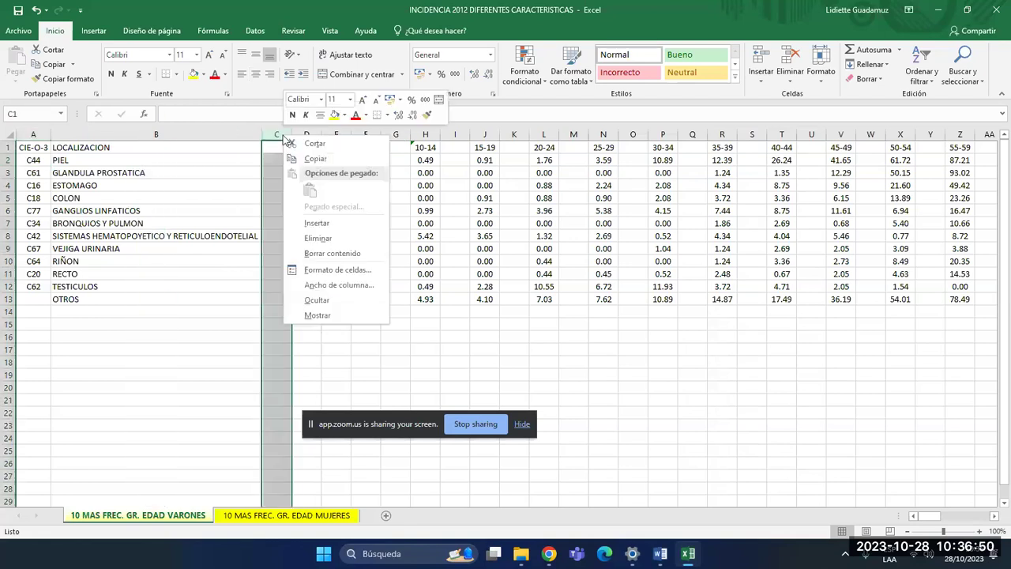
{"action": "left_click", "coordinate": [316, 243]}
{"action": "left_click", "coordinate": [306, 134]}
{"action": "right_click", "coordinate": [302, 135]}
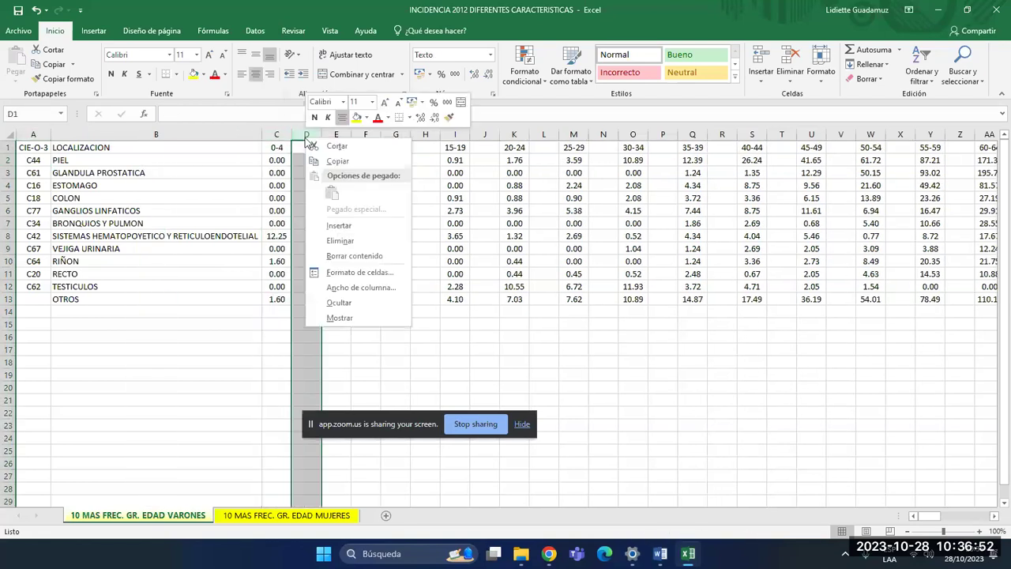
{"action": "left_click", "coordinate": [324, 242]}
- Delete the empty columns separating the 5-9, 10-14, 15-19 and 20-24 rates on the men's sheet
{"action": "left_click", "coordinate": [336, 134]}
{"action": "right_click", "coordinate": [336, 134]}
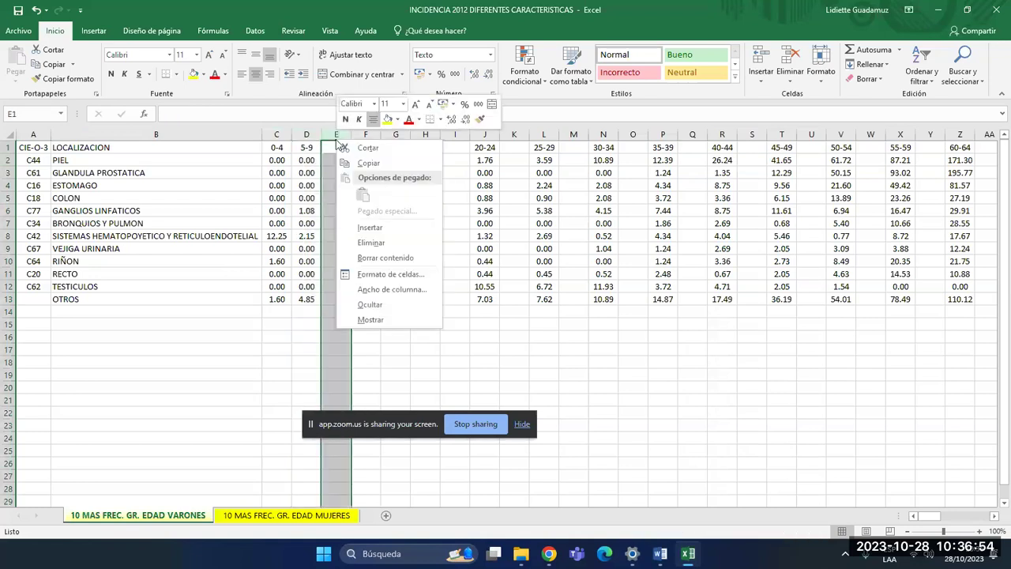
{"action": "left_click", "coordinate": [371, 242]}
{"action": "left_click", "coordinate": [366, 133]}
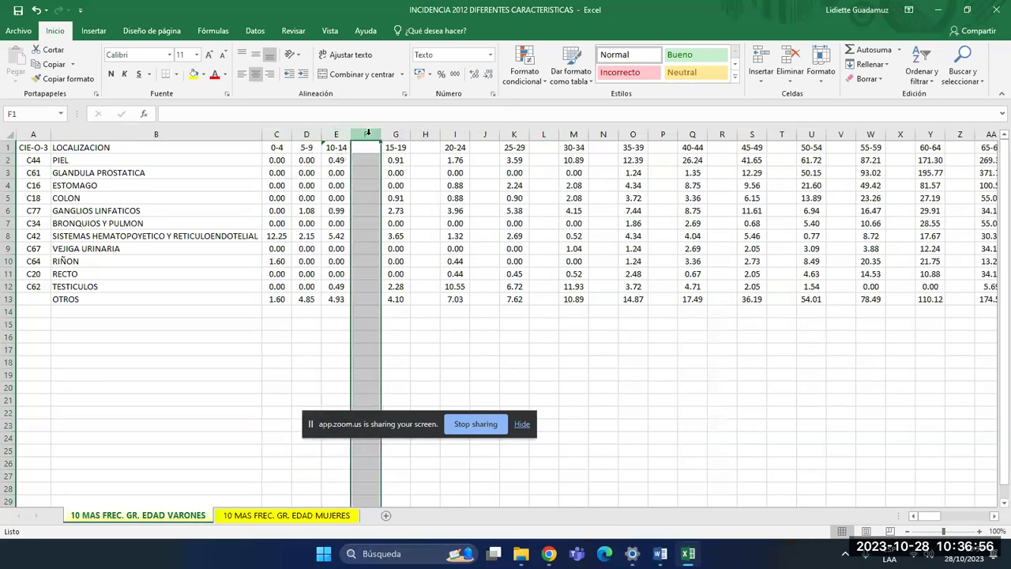
{"action": "right_click", "coordinate": [367, 135]}
{"action": "left_click", "coordinate": [404, 239]}
{"action": "left_click", "coordinate": [395, 134]}
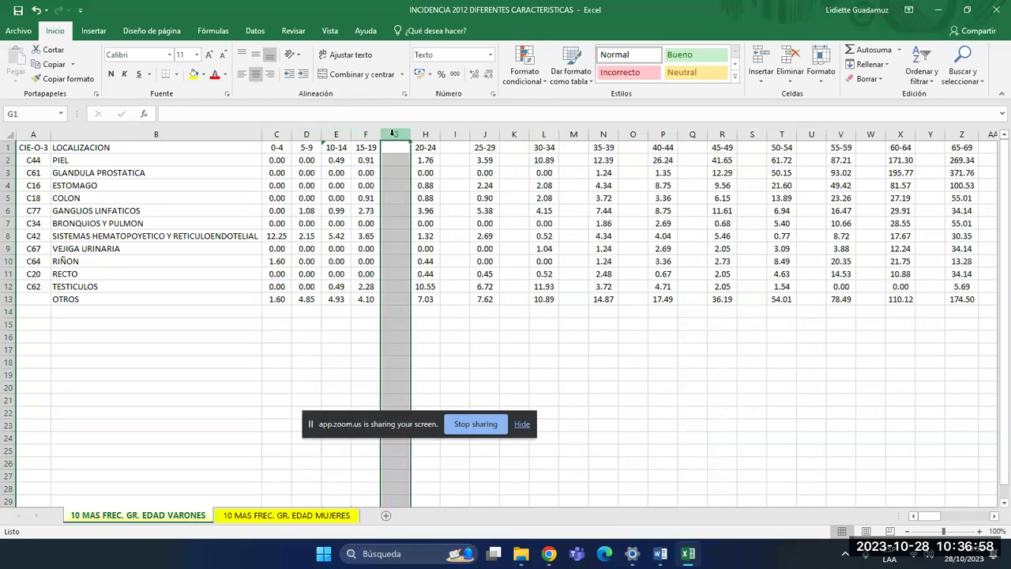
{"action": "right_click", "coordinate": [395, 135]}
{"action": "left_click", "coordinate": [428, 239]}
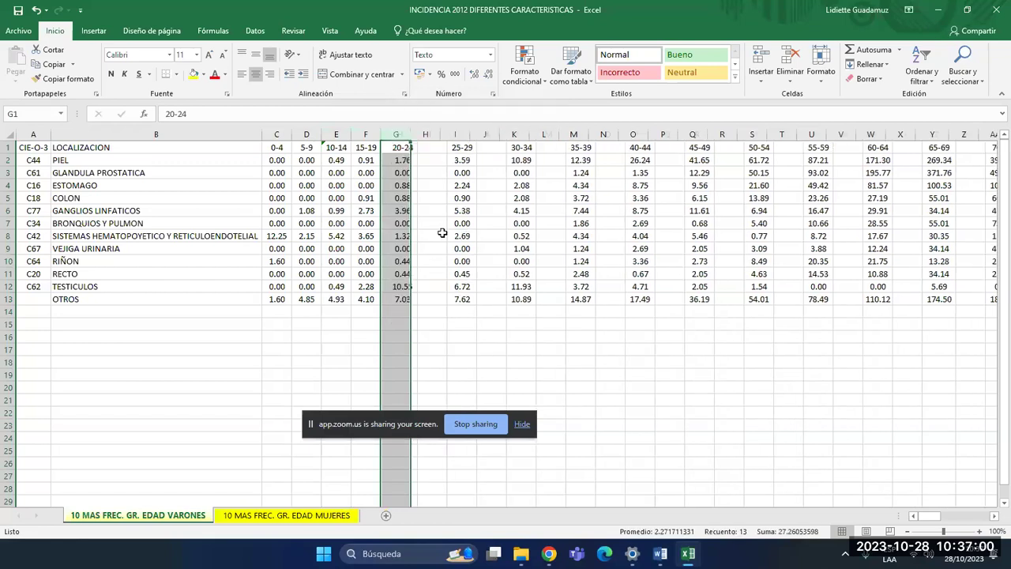
- Delete the empty columns separating the 20-24, 25-29, 30-34 and 35-39 rates
{"action": "left_click", "coordinate": [425, 134]}
{"action": "right_click", "coordinate": [427, 135]}
{"action": "left_click", "coordinate": [460, 243]}
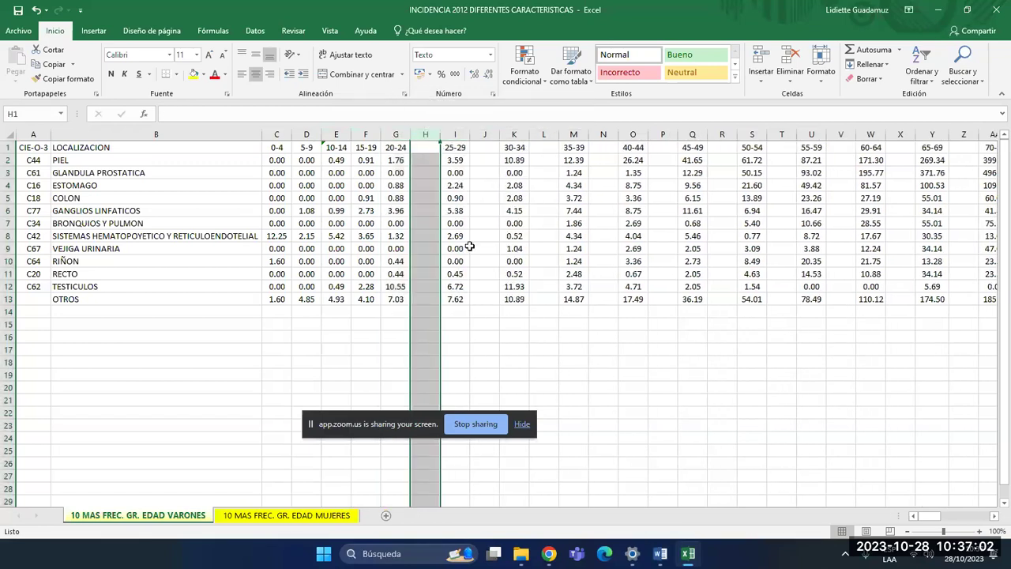
{"action": "left_click", "coordinate": [454, 135]}
{"action": "right_click", "coordinate": [454, 136]}
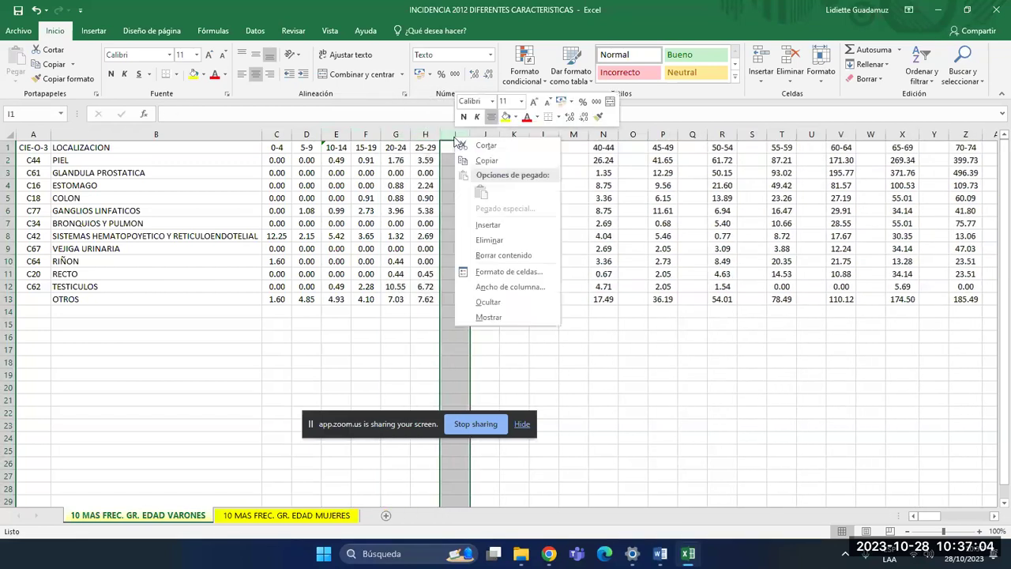
{"action": "left_click", "coordinate": [525, 241]}
{"action": "left_click", "coordinate": [487, 134]}
{"action": "right_click", "coordinate": [488, 136]}
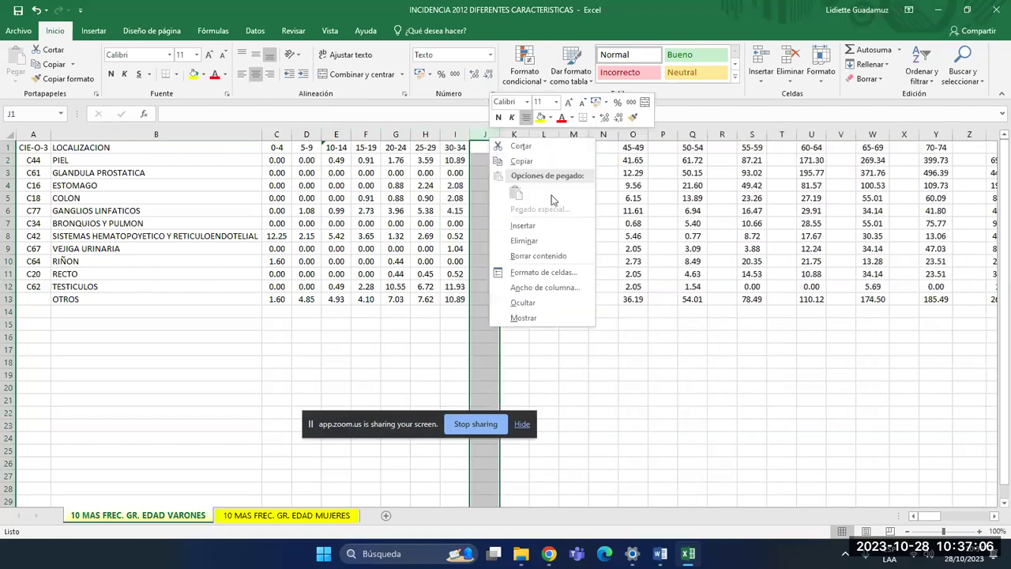
{"action": "left_click", "coordinate": [553, 243]}
- Delete the empty columns separating the 35-39, 40-44, 45-49 and 50-54 rates
{"action": "left_click", "coordinate": [512, 135]}
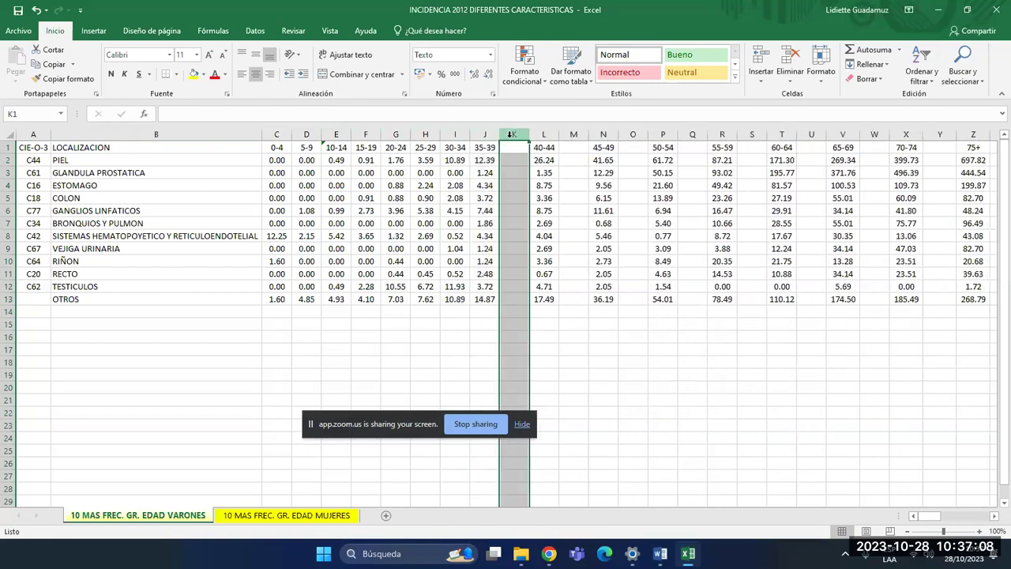
{"action": "right_click", "coordinate": [511, 137]}
{"action": "left_click", "coordinate": [564, 238]}
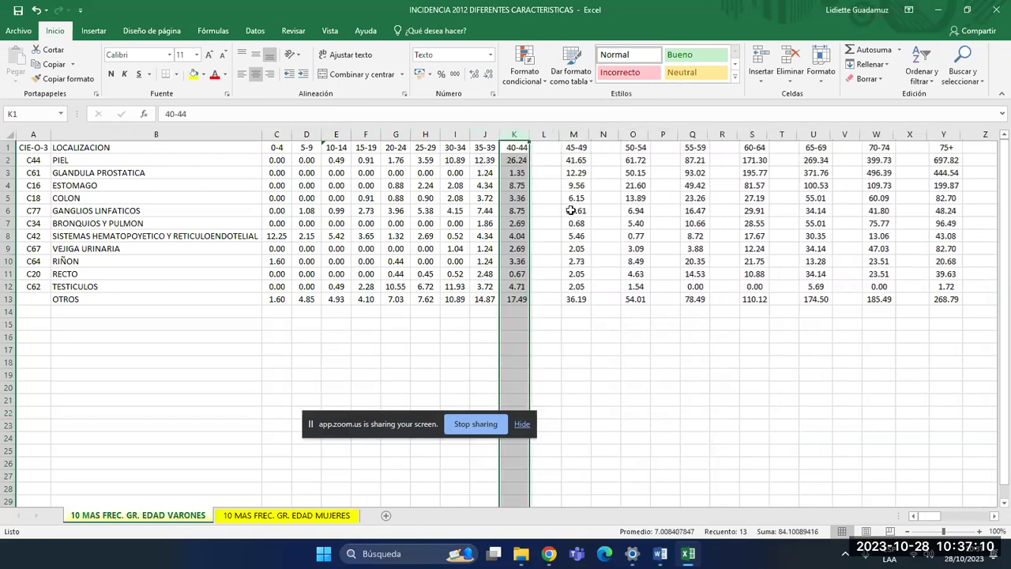
{"action": "left_click", "coordinate": [544, 135]}
{"action": "right_click", "coordinate": [545, 136]}
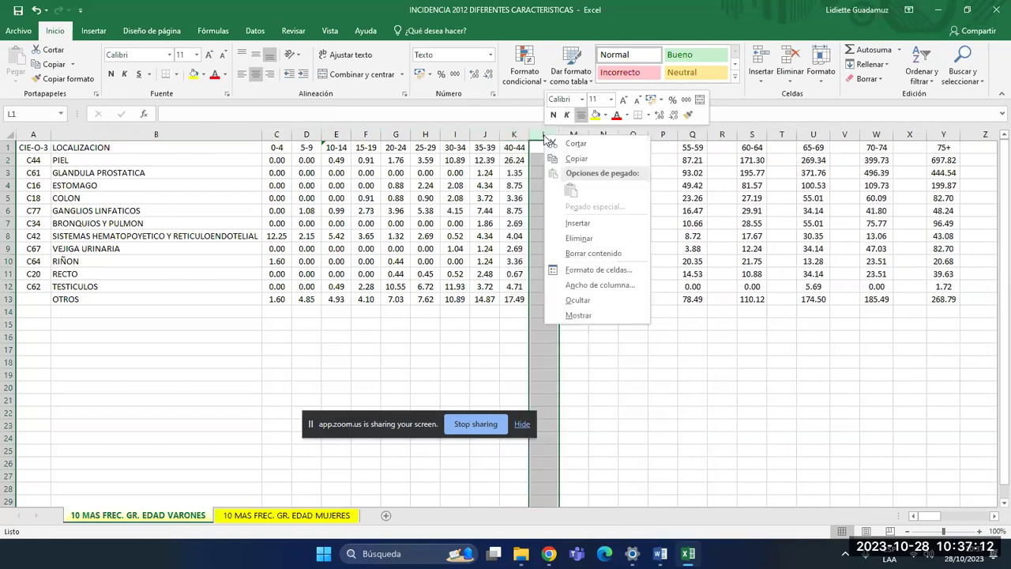
{"action": "left_click", "coordinate": [587, 239]}
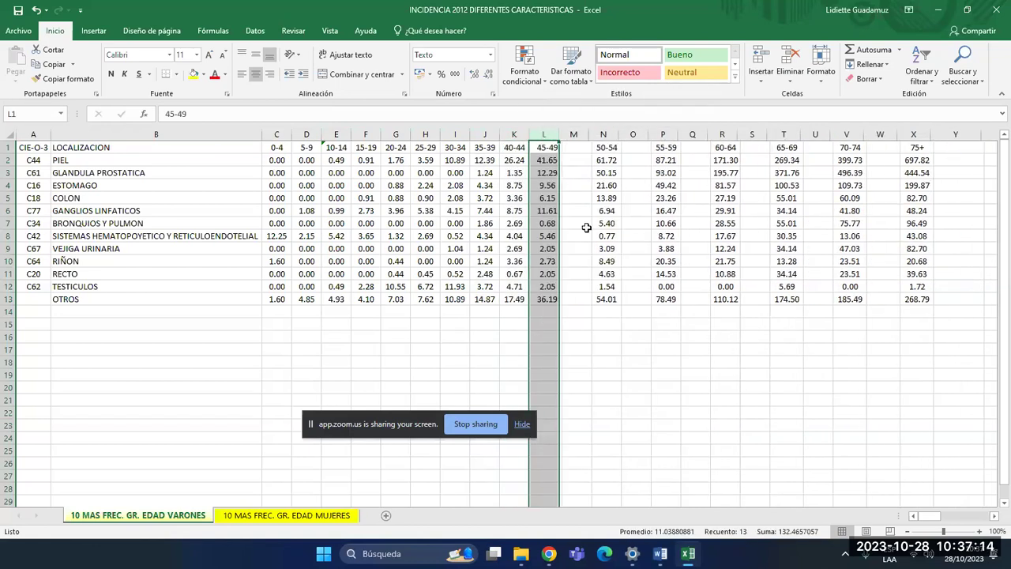
{"action": "left_click", "coordinate": [574, 135]}
{"action": "right_click", "coordinate": [574, 136]}
{"action": "left_click", "coordinate": [608, 239]}
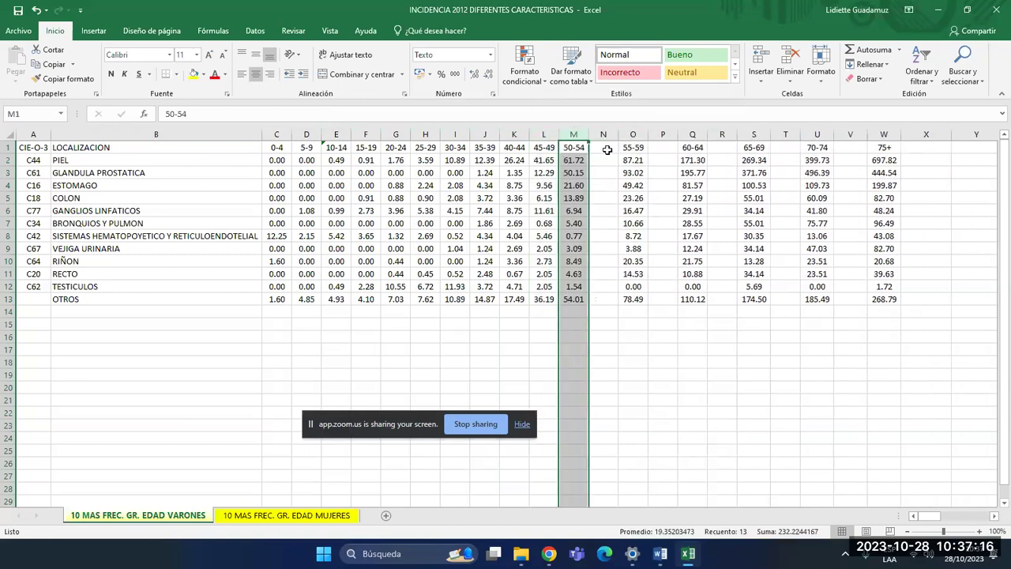
- Delete the empty columns separating the 50-54, 55-59, 60-64 and 65-69 rates
{"action": "left_click", "coordinate": [604, 135]}
{"action": "right_click", "coordinate": [603, 136]}
{"action": "left_click", "coordinate": [624, 238]}
{"action": "left_click", "coordinate": [623, 137]}
{"action": "right_click", "coordinate": [623, 137]}
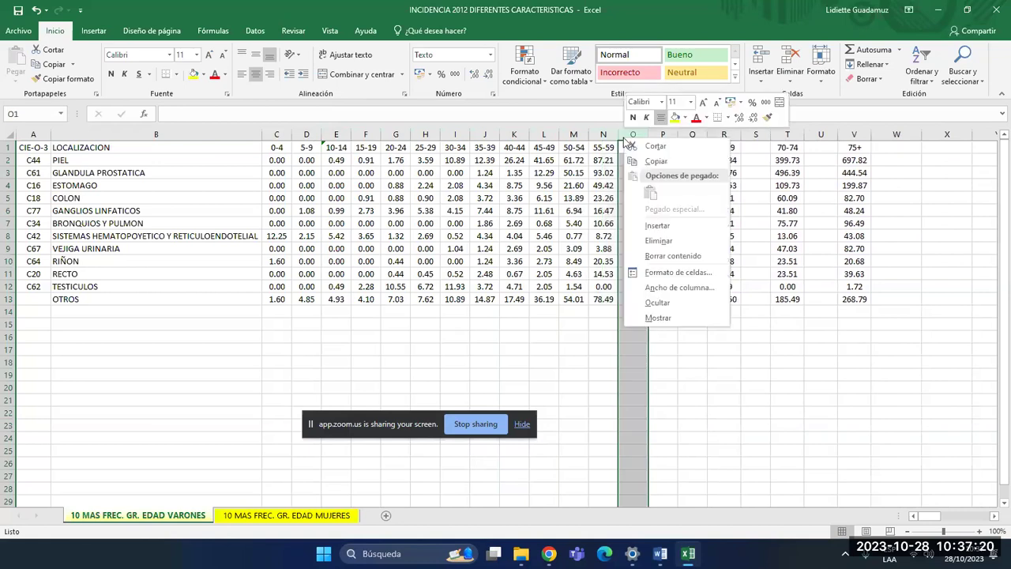
{"action": "left_click", "coordinate": [684, 239]}
{"action": "left_click", "coordinate": [664, 135]}
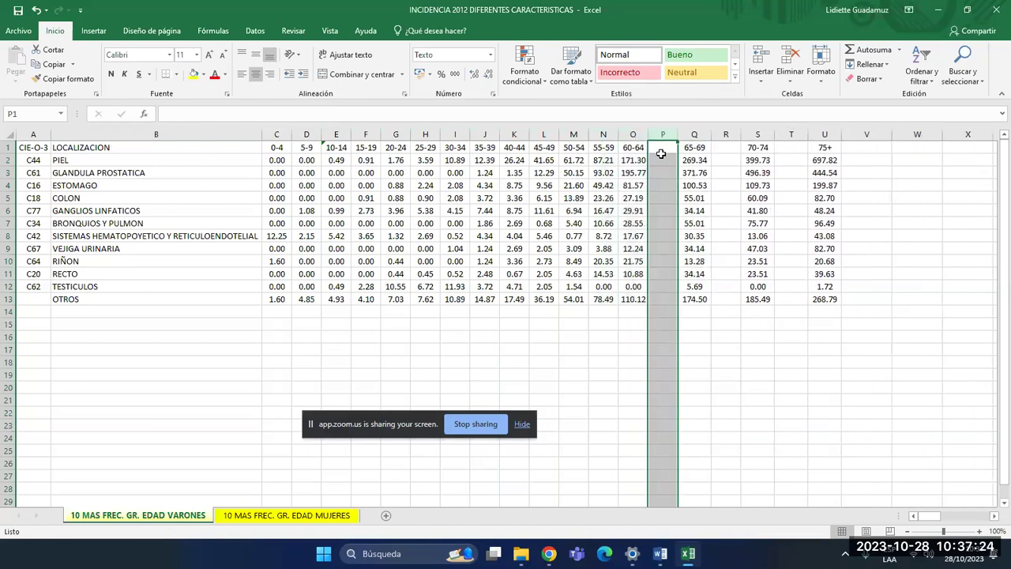
{"action": "right_click", "coordinate": [665, 138]}
{"action": "left_click", "coordinate": [699, 237]}
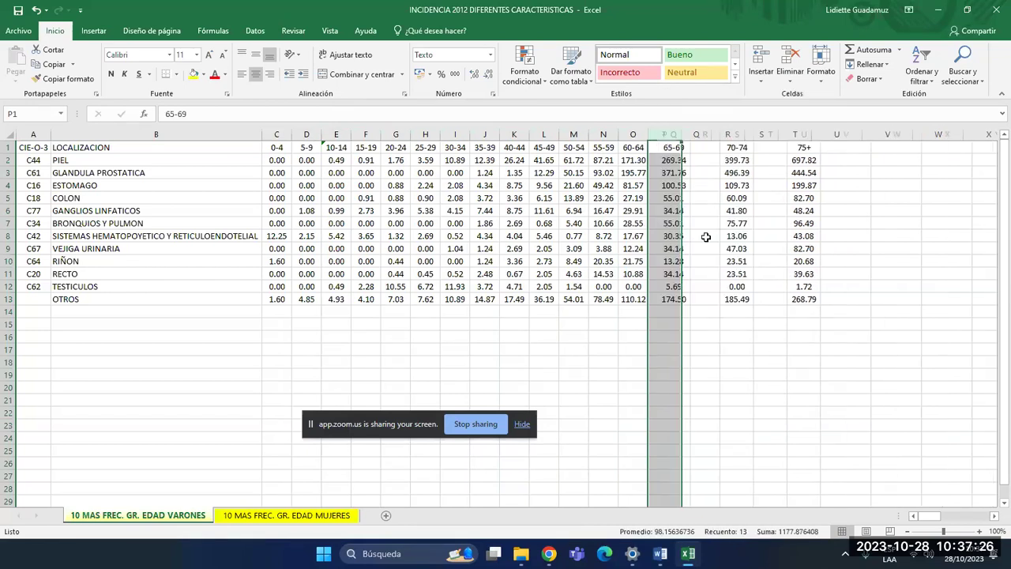
- Delete the last two empty columns, between 65-69 and 70-74 and between 70-74 and 75+
{"action": "left_click", "coordinate": [689, 136]}
{"action": "right_click", "coordinate": [691, 140]}
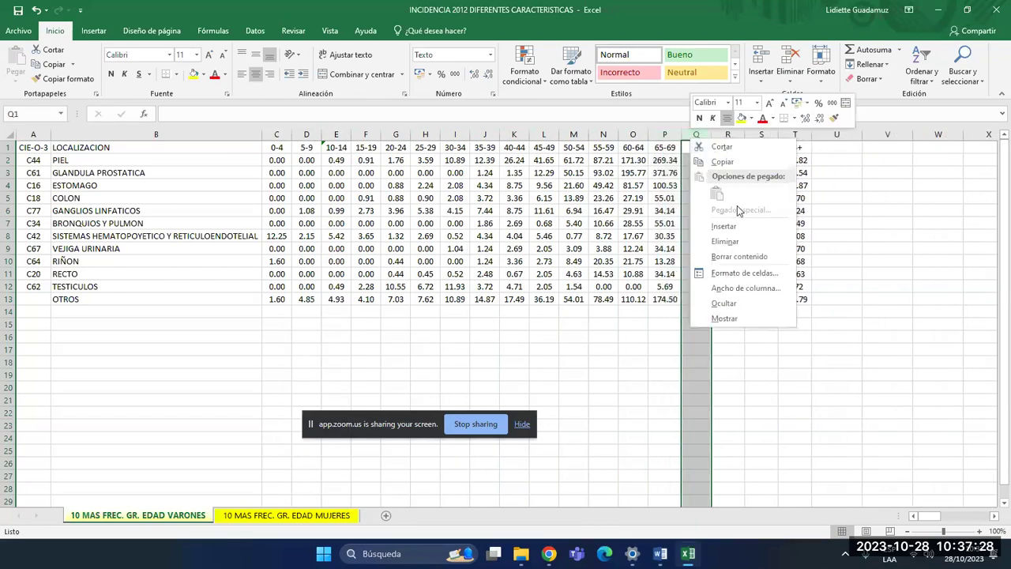
{"action": "left_click", "coordinate": [737, 241]}
{"action": "left_click", "coordinate": [729, 134]}
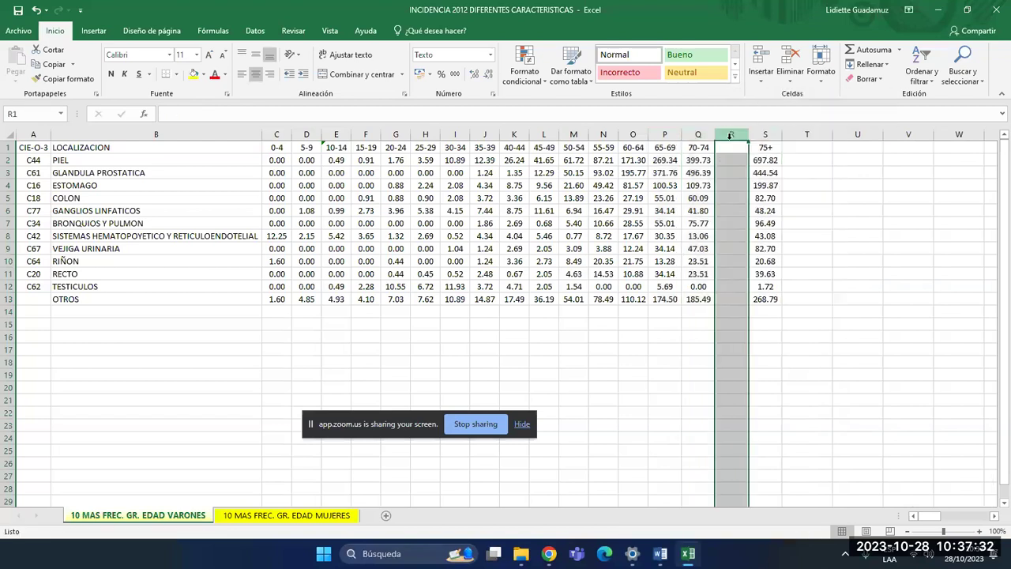
{"action": "right_click", "coordinate": [731, 136]}
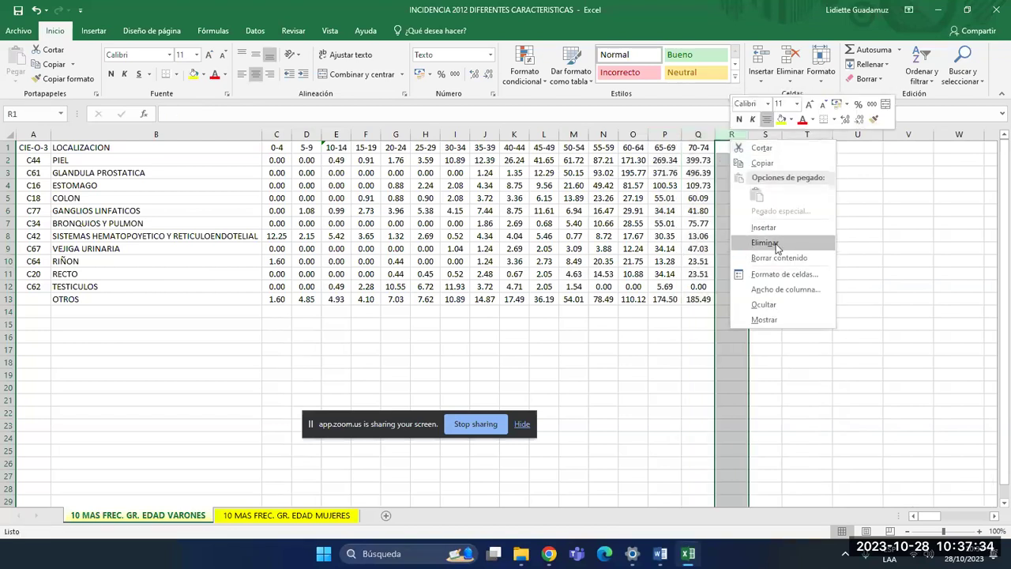
{"action": "left_click", "coordinate": [774, 242]}
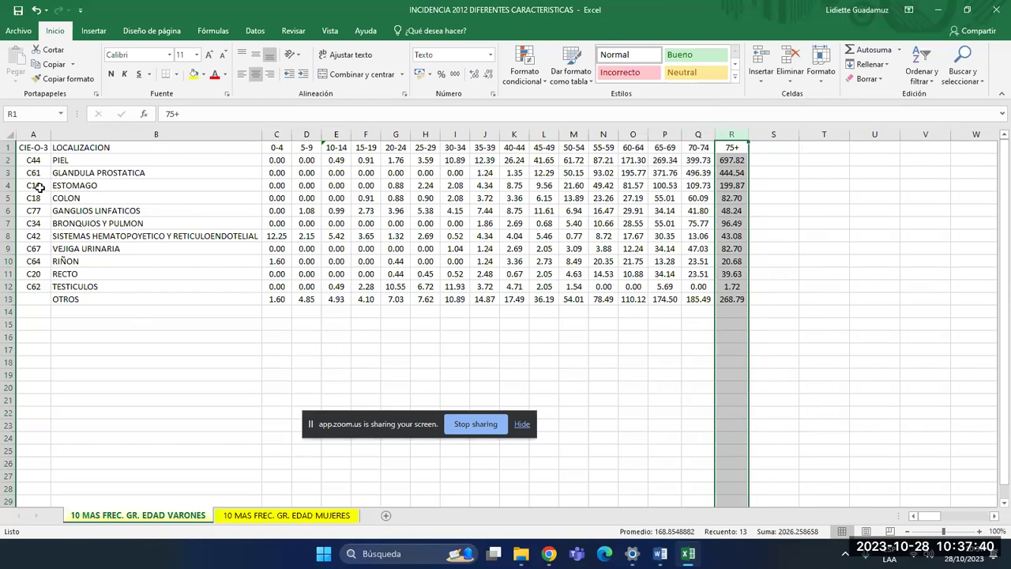
- Rename the CIE-O-3 heading in cell A1 as CODIGO
{"action": "left_click", "coordinate": [26, 149]}
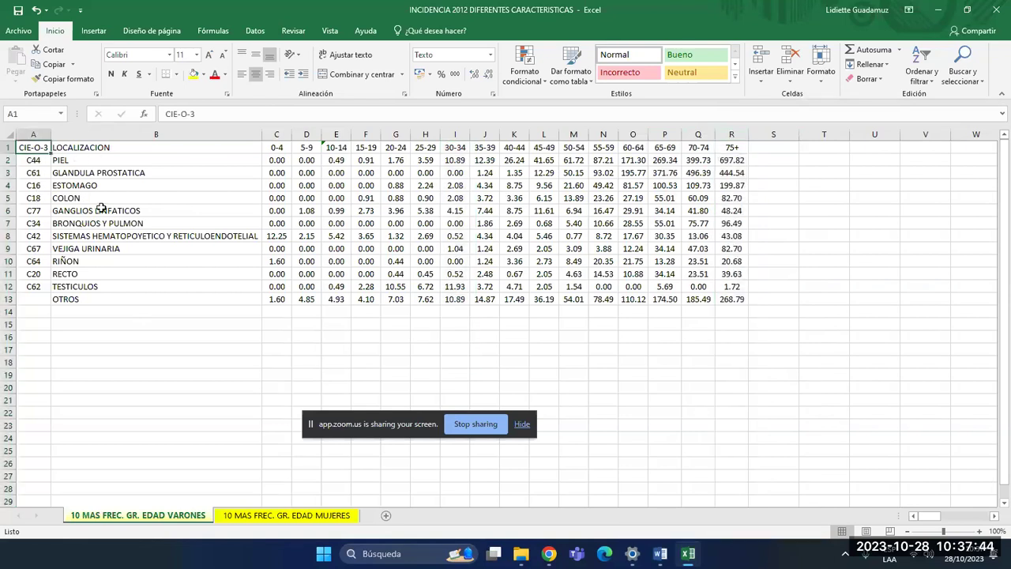
{"action": "type", "text": "cod"}
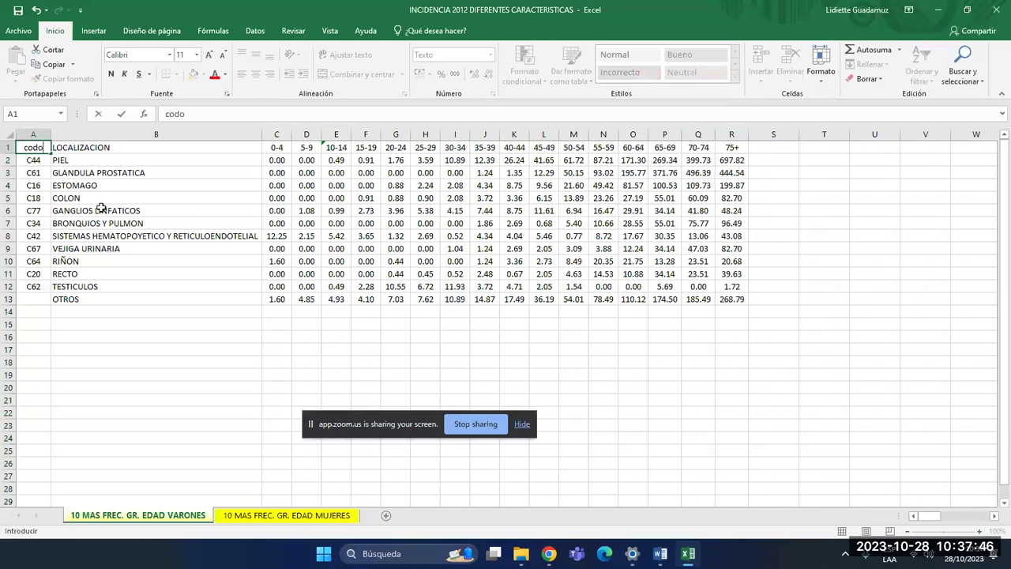
{"action": "type", "text": "igo"}
{"action": "key", "text": "BackSpace"}
{"action": "key", "text": "BackSpace"}
{"action": "key", "text": "BackSpace"}
{"action": "key", "text": "BackSpace"}
{"action": "key", "text": "BackSpace"}
{"action": "key", "text": "BackSpace"}
{"action": "type", "text": "CODIGO"}
{"action": "key", "text": "Return"}
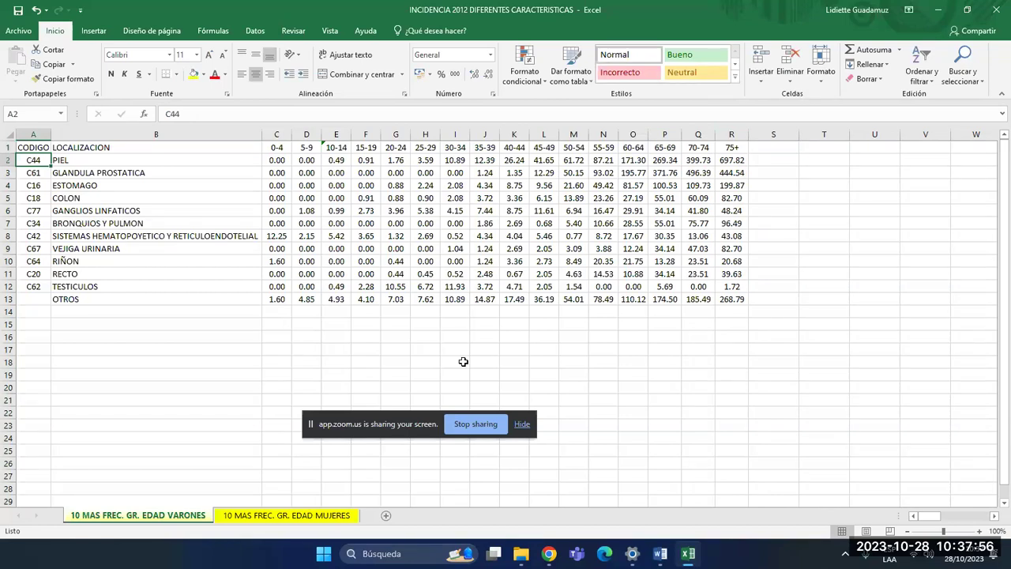
- Check the Moodle assignment instructions for the variables to add and insert a column headed AÑO before the CODIGO column
{"action": "key", "text": "alt+Tab"}
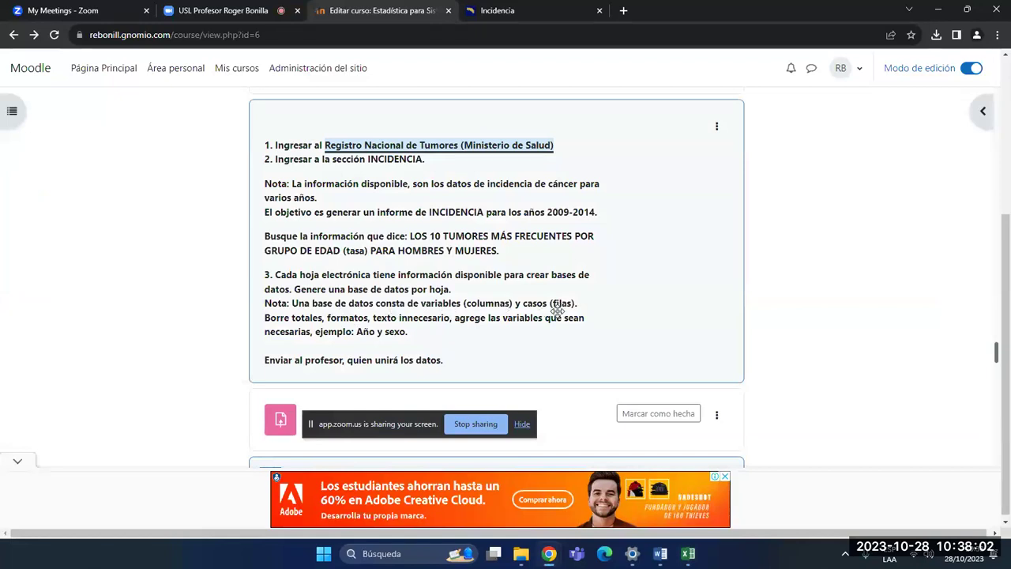
{"action": "key", "text": "alt+Tab"}
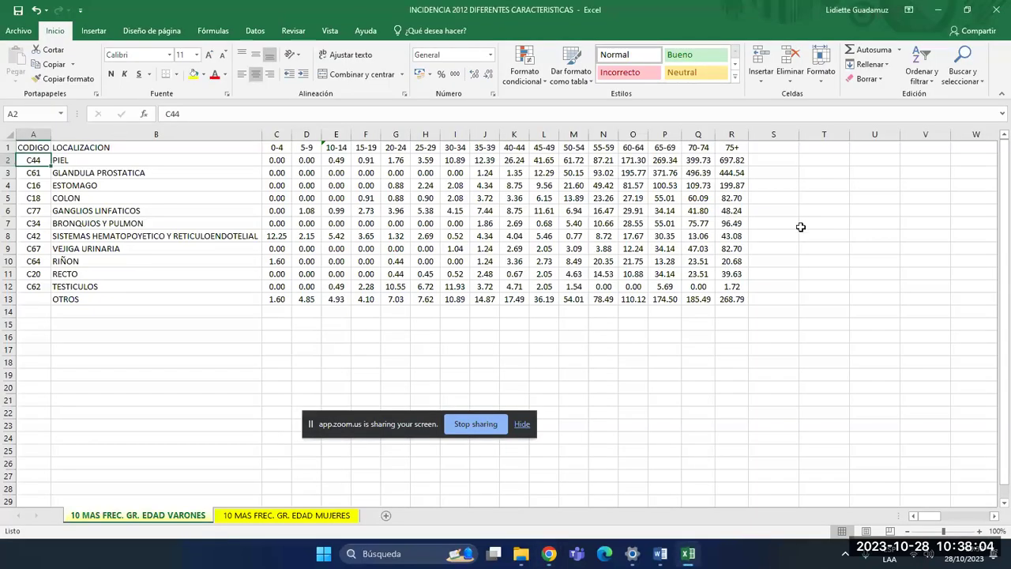
{"action": "key", "text": "alt+Tab"}
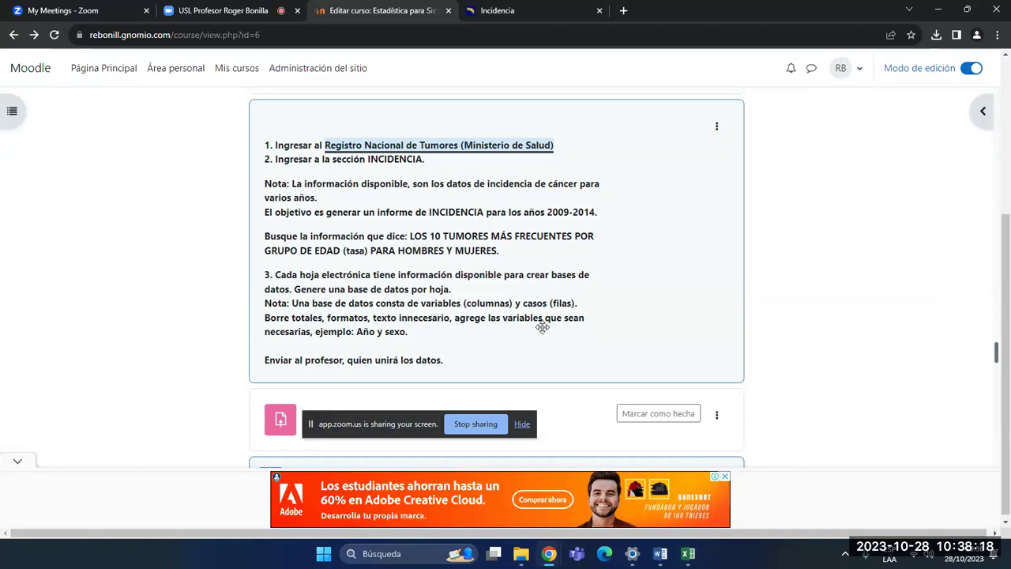
{"action": "key", "text": "alt+Tab"}
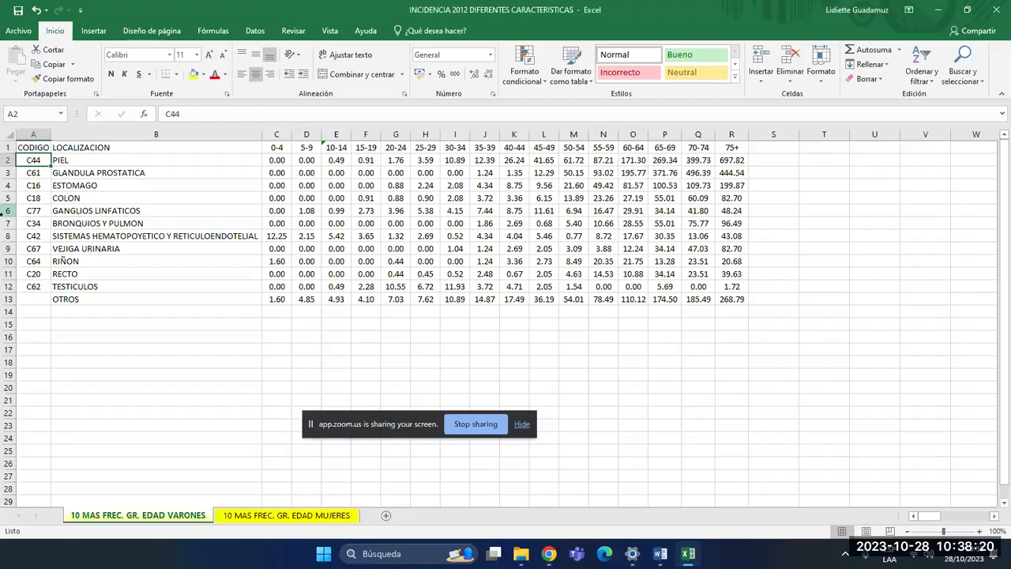
{"action": "right_click", "coordinate": [32, 134]}
{"action": "left_click", "coordinate": [31, 135]}
{"action": "right_click", "coordinate": [29, 131]}
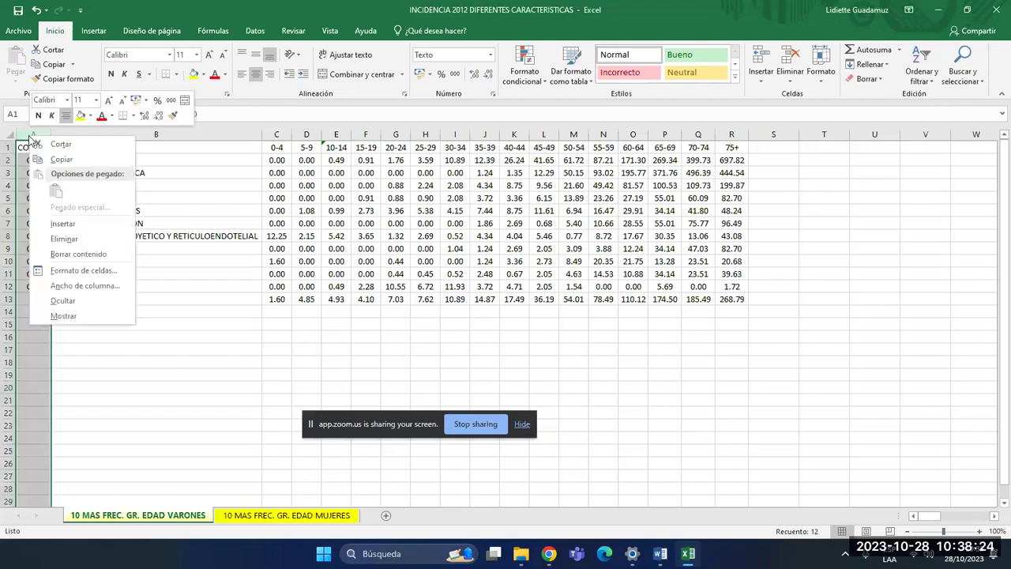
{"action": "left_click", "coordinate": [67, 218]}
{"action": "left_click", "coordinate": [45, 152]}
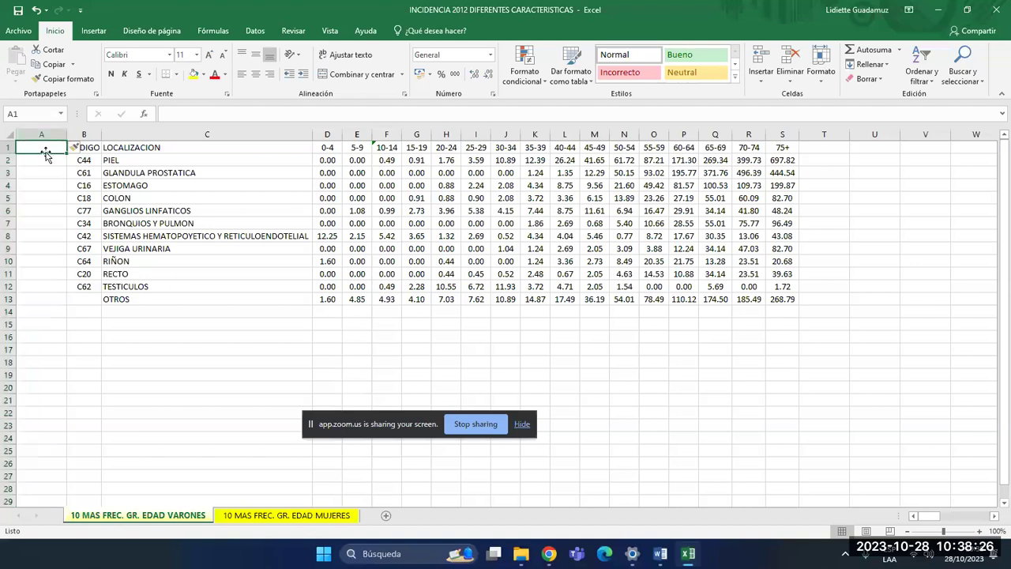
{"action": "type", "text": "AÑO"}
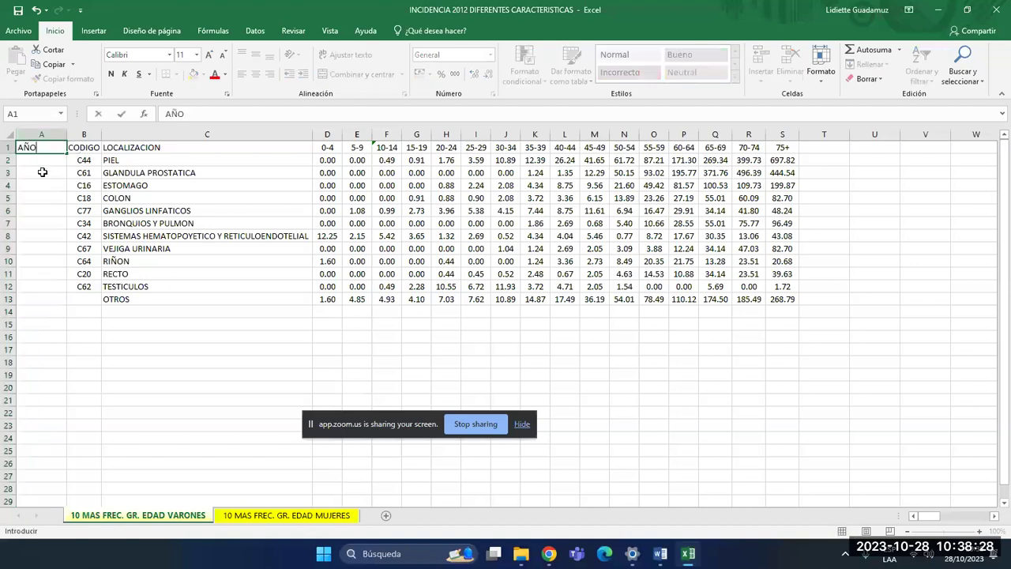
{"action": "key", "text": "Return"}
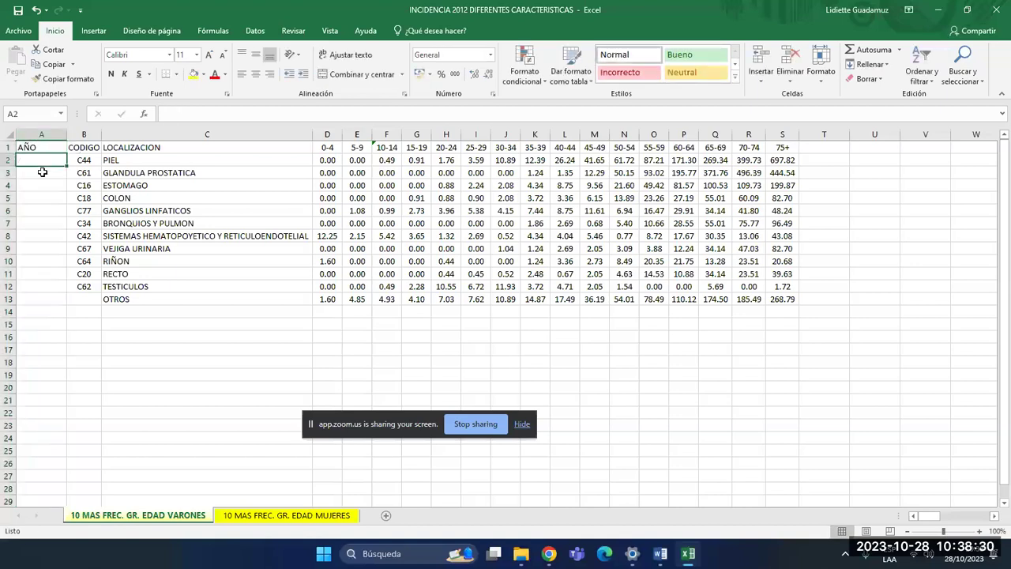
- Check the assigned years in the Word document and fill the AÑO column with 2012 from A2 through A13
{"action": "key", "text": "alt+Tab"}
{"action": "key", "text": "alt+Tab"}
{"action": "left_click", "coordinate": [661, 553]}
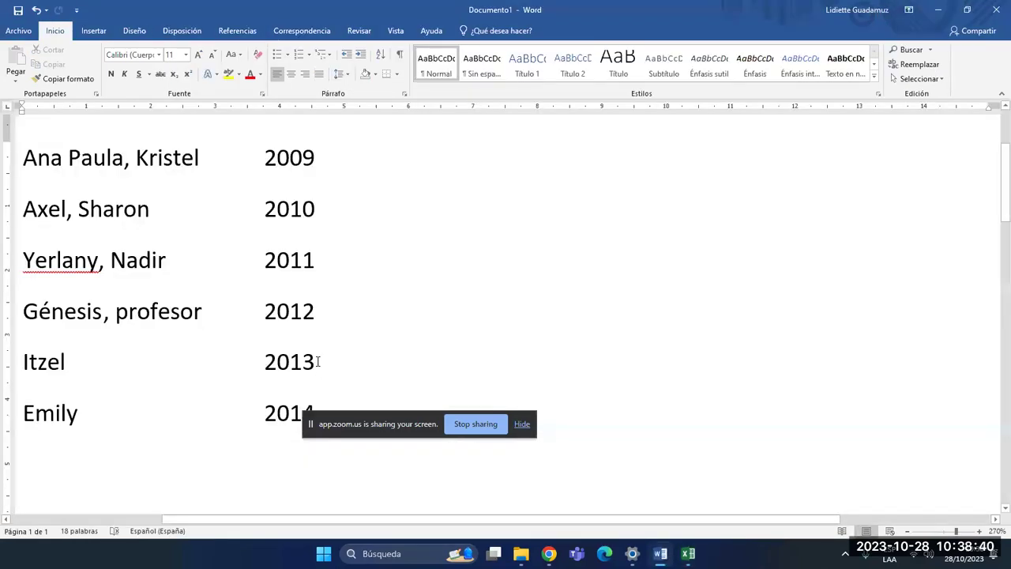
{"action": "key", "text": "alt+Tab"}
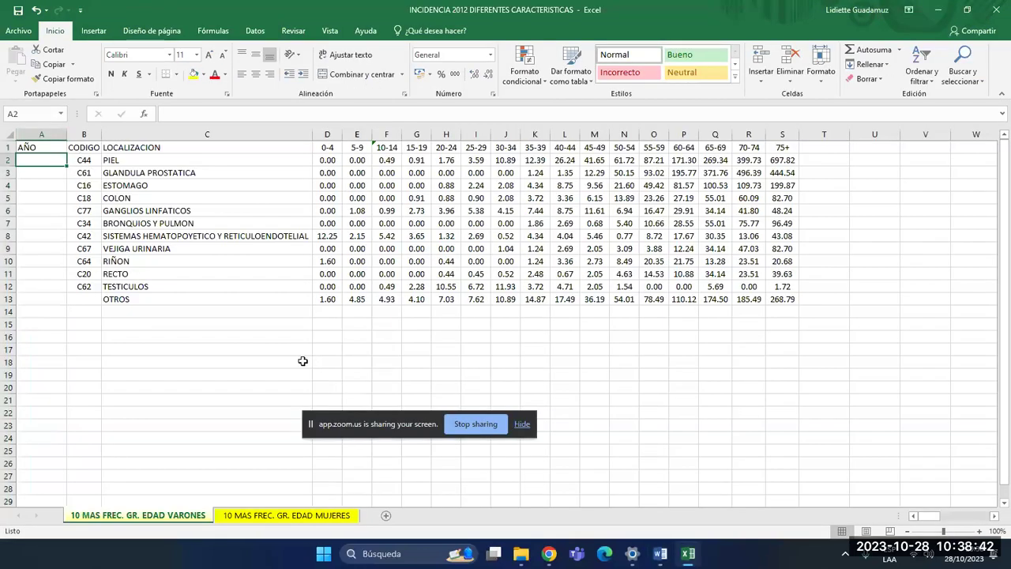
{"action": "type", "text": "2012"}
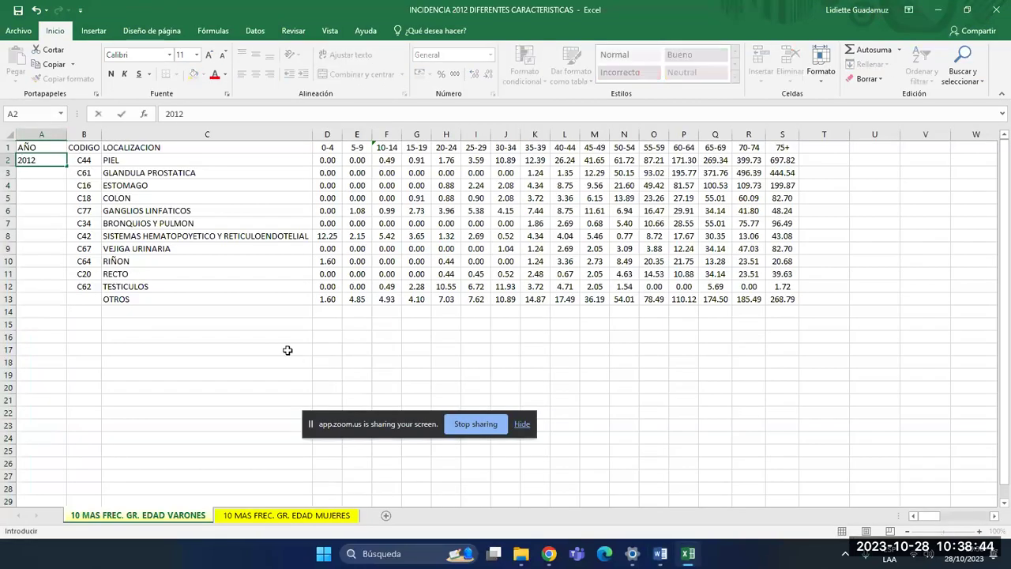
{"action": "key", "text": "Return"}
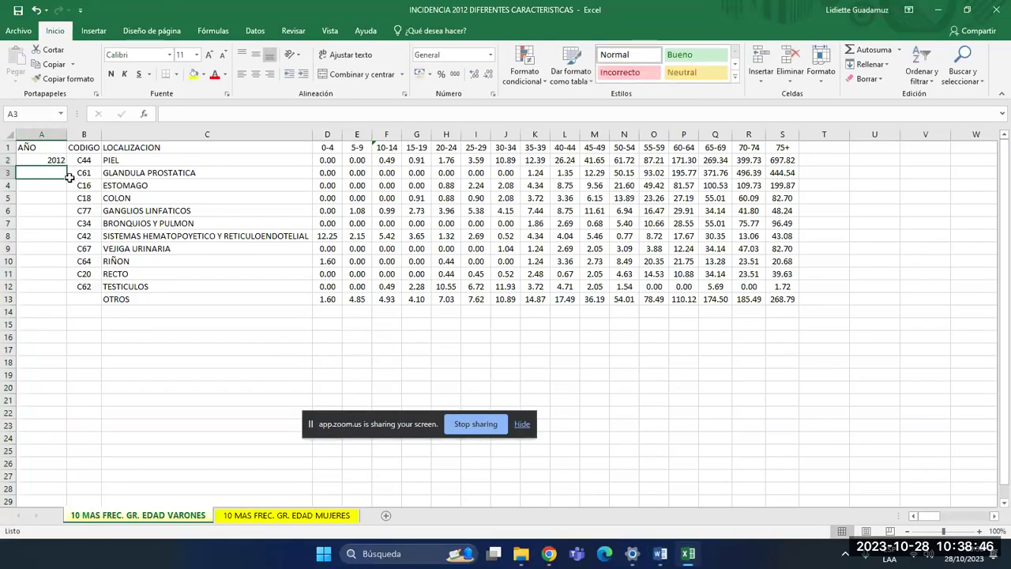
{"action": "left_click", "coordinate": [53, 160]}
{"action": "left_click_drag", "start_coordinate": [66, 166], "coordinate": [65, 304]}
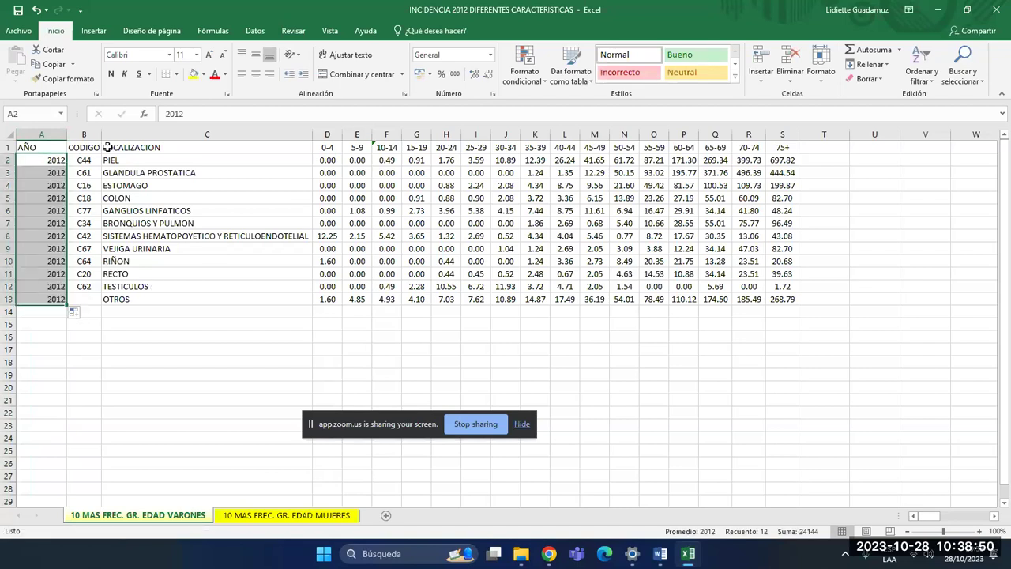
- Insert a column headed SEXO between the AÑO and CODIGO columns
{"action": "right_click", "coordinate": [84, 134]}
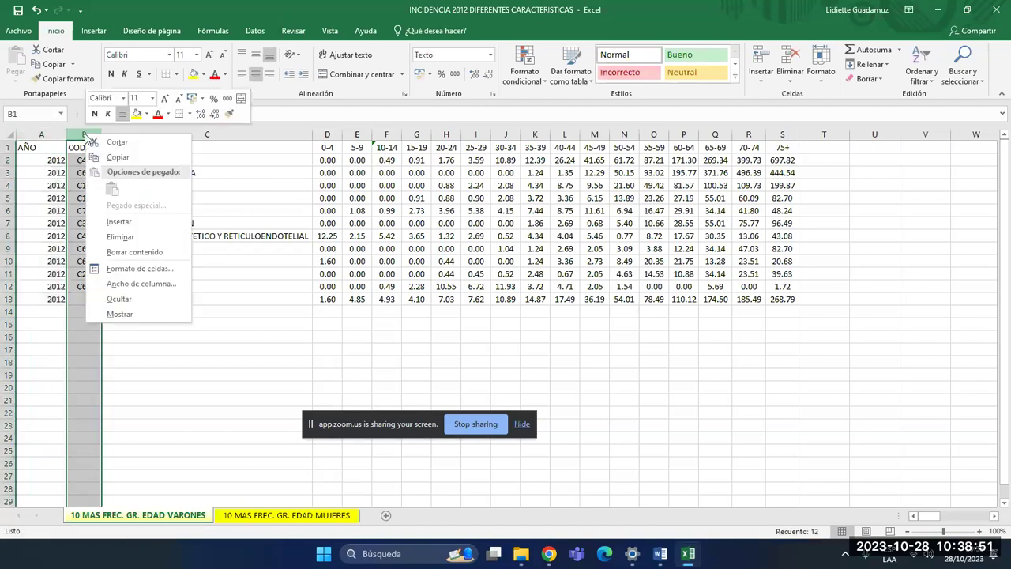
{"action": "left_click", "coordinate": [118, 221]}
{"action": "left_click", "coordinate": [91, 155]}
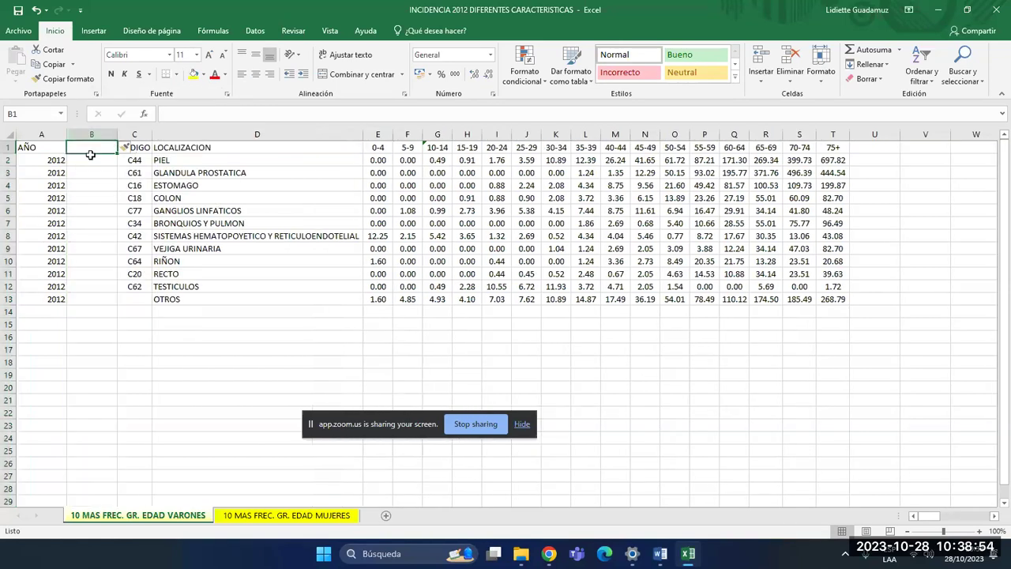
{"action": "type", "text": "SEXO"}
{"action": "key", "text": "Return"}
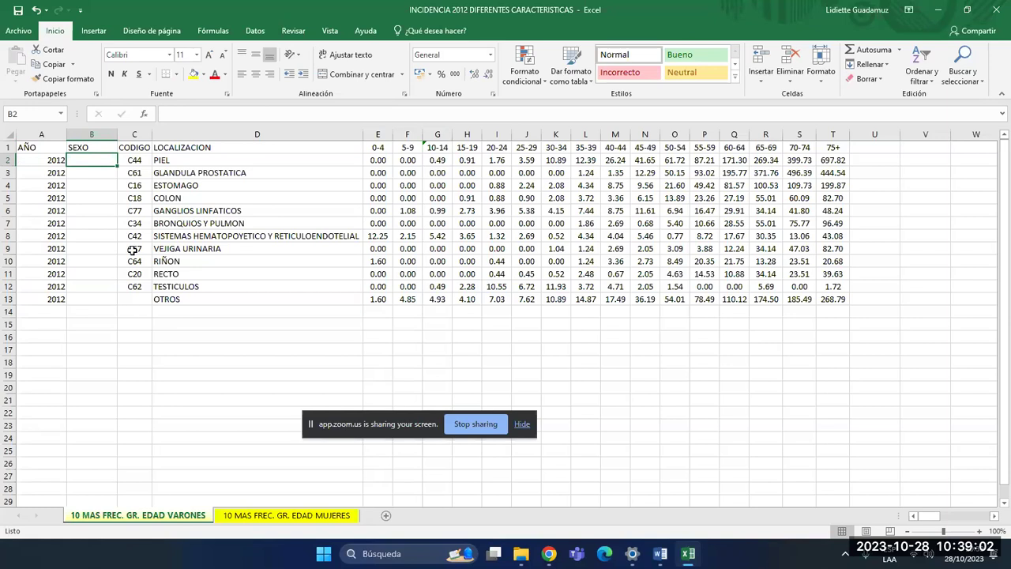
- Fill the SEXO column with MASCULINO from B2 through B13
{"action": "type", "text": "MASCULINO"}
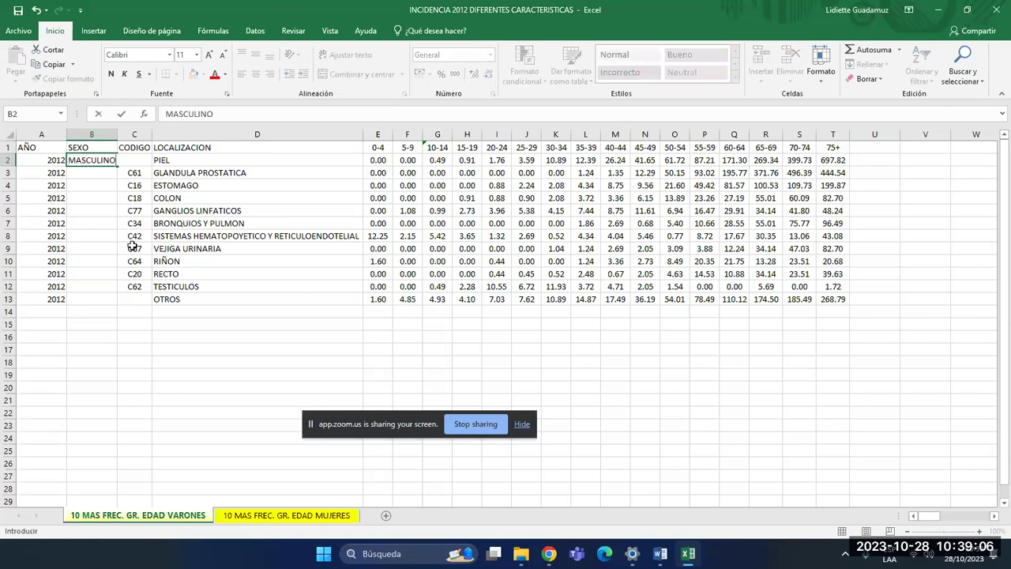
{"action": "key", "text": "Return"}
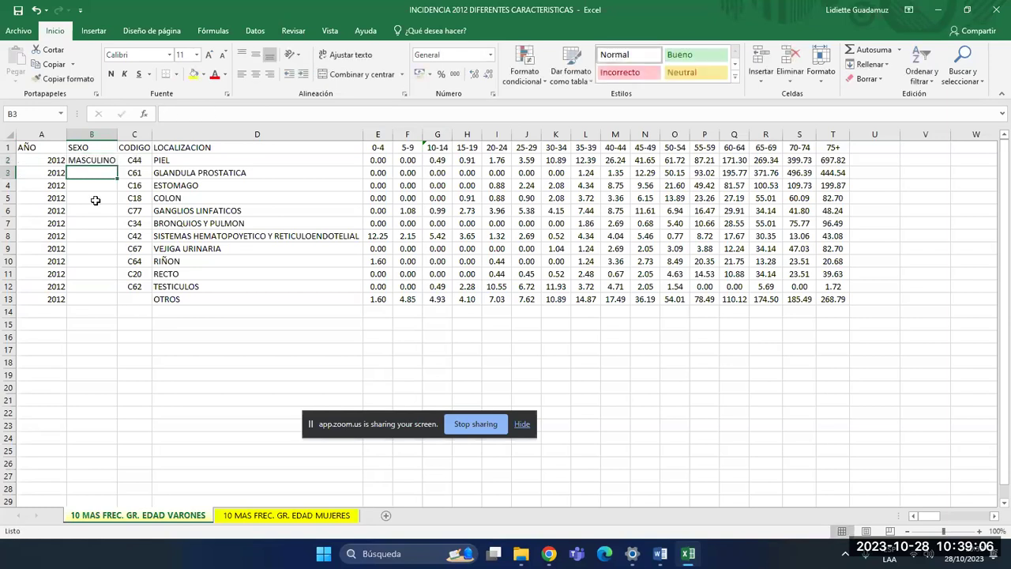
{"action": "left_click", "coordinate": [100, 163]}
{"action": "left_click_drag", "start_coordinate": [117, 166], "coordinate": [117, 307]}
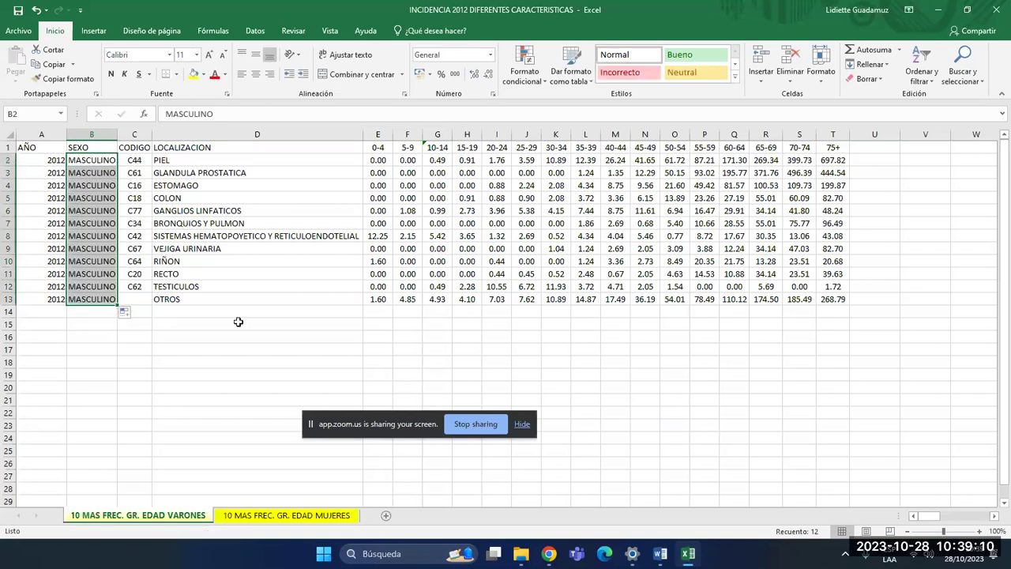
{"action": "left_click", "coordinate": [168, 261]}
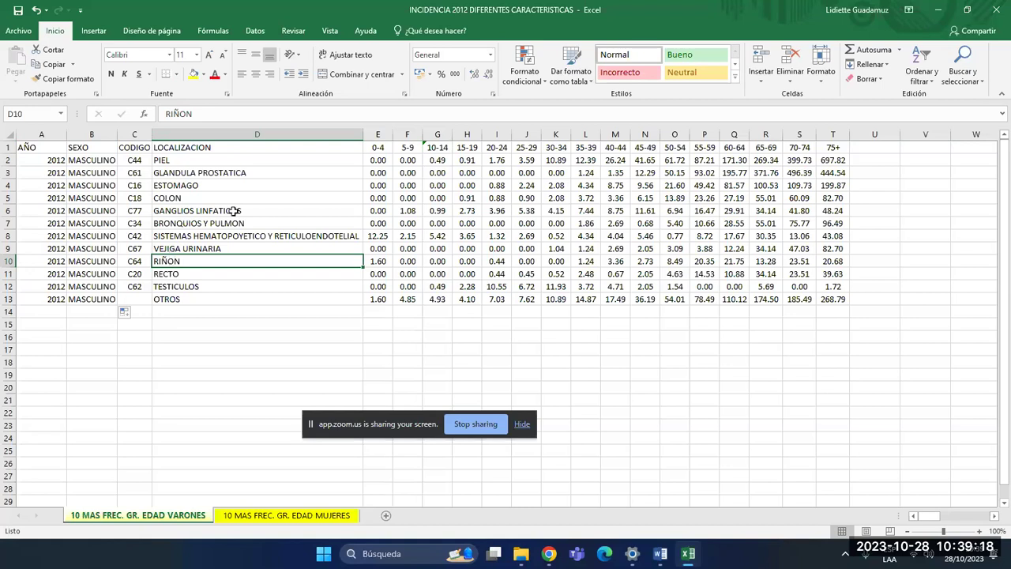
{"action": "left_click", "coordinate": [459, 211]}
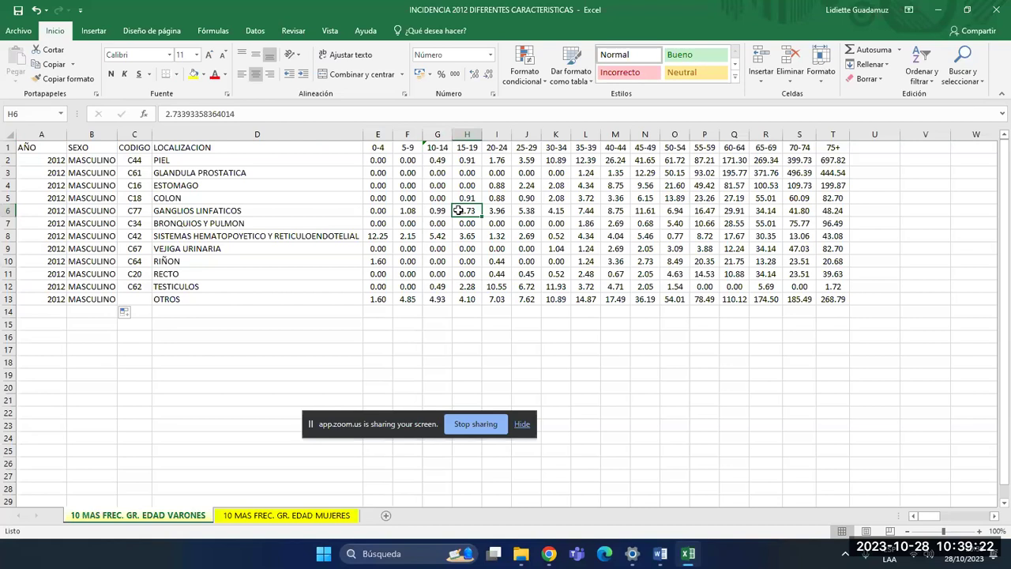
- On the 10 MAS FREC. GR. EDAD MUJERES sheet, delete title rows 1 to 5 above the column headings
{"action": "left_click", "coordinate": [308, 518]}
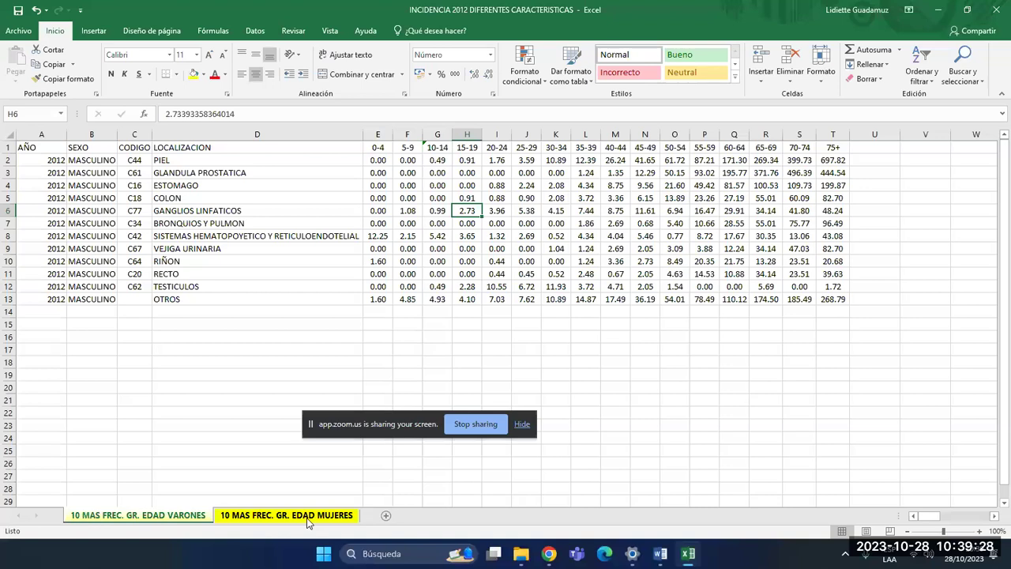
{"action": "left_click", "coordinate": [307, 518]}
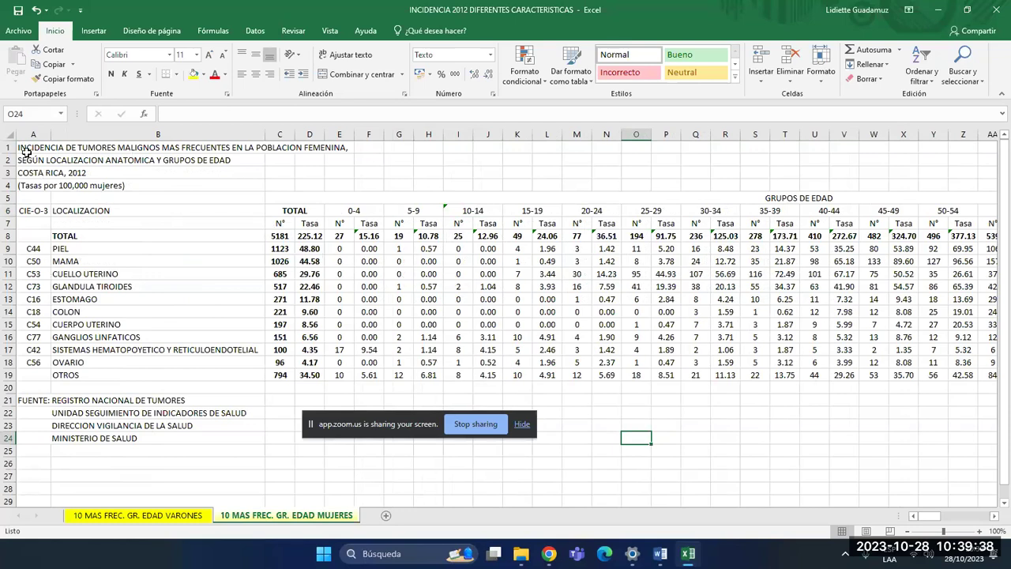
{"action": "left_click_drag", "start_coordinate": [8, 147], "coordinate": [6, 196]}
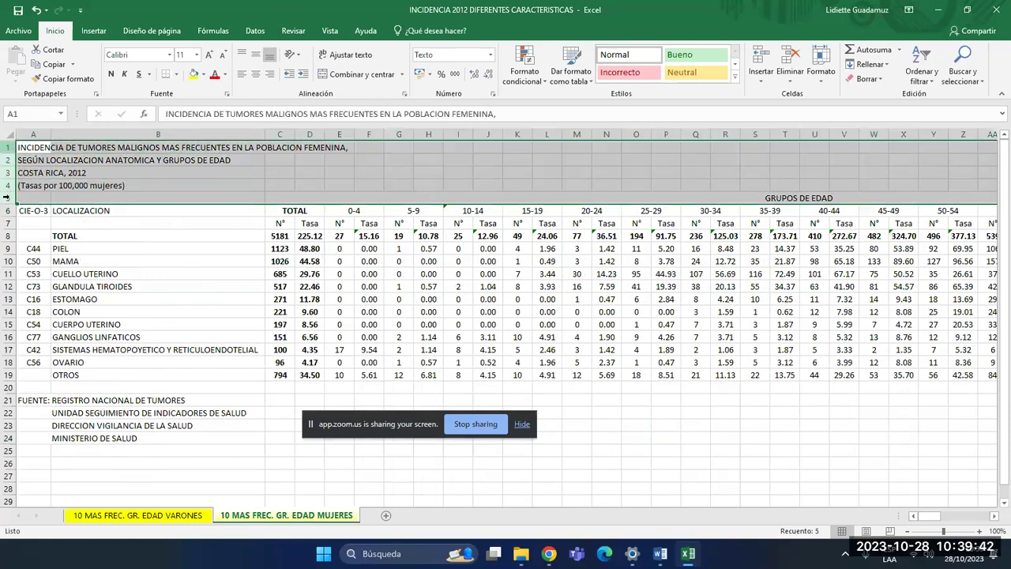
{"action": "right_click", "coordinate": [193, 174]}
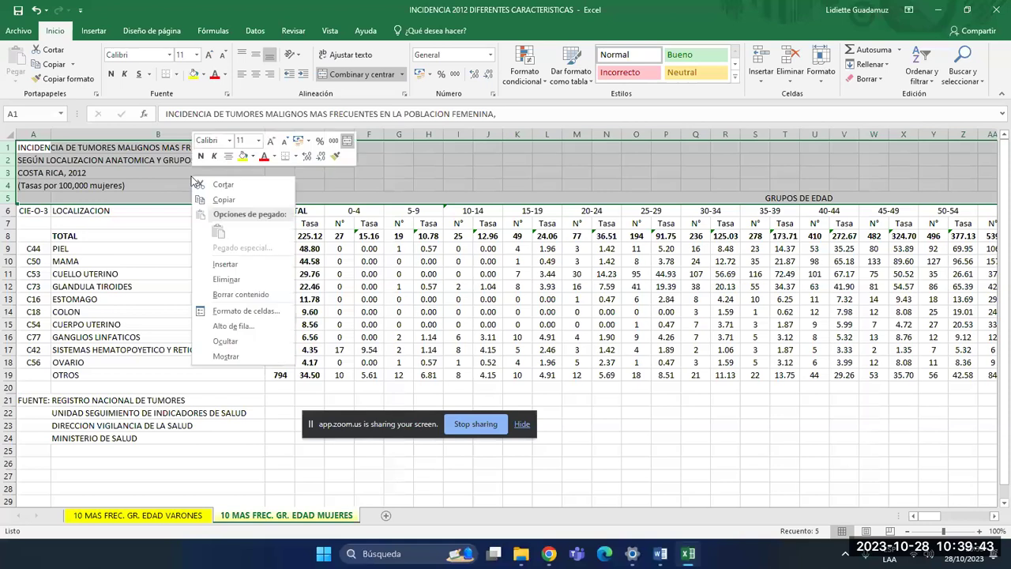
{"action": "left_click", "coordinate": [227, 279]}
{"action": "left_click", "coordinate": [280, 349]}
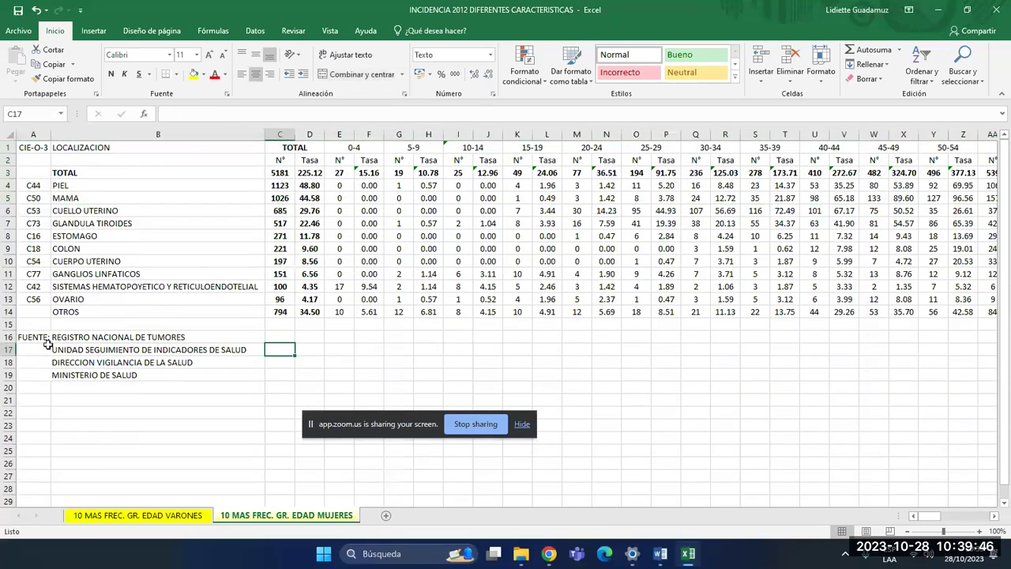
- Delete rows 15 to 21 with the FUENTE source notes below the women's table
{"action": "left_click_drag", "start_coordinate": [8, 325], "coordinate": [144, 396]}
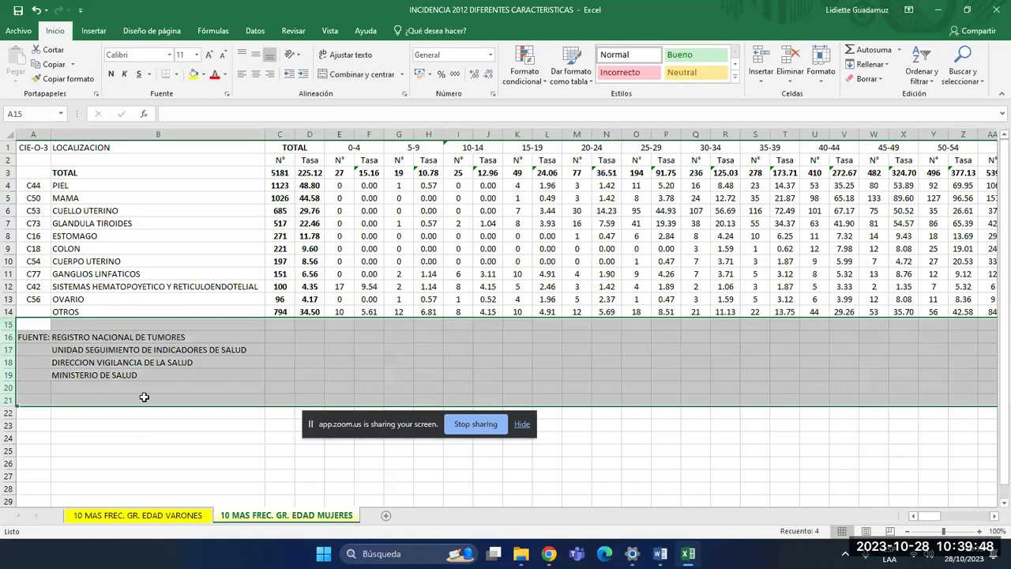
{"action": "right_click", "coordinate": [144, 394]}
{"action": "left_click", "coordinate": [181, 303]}
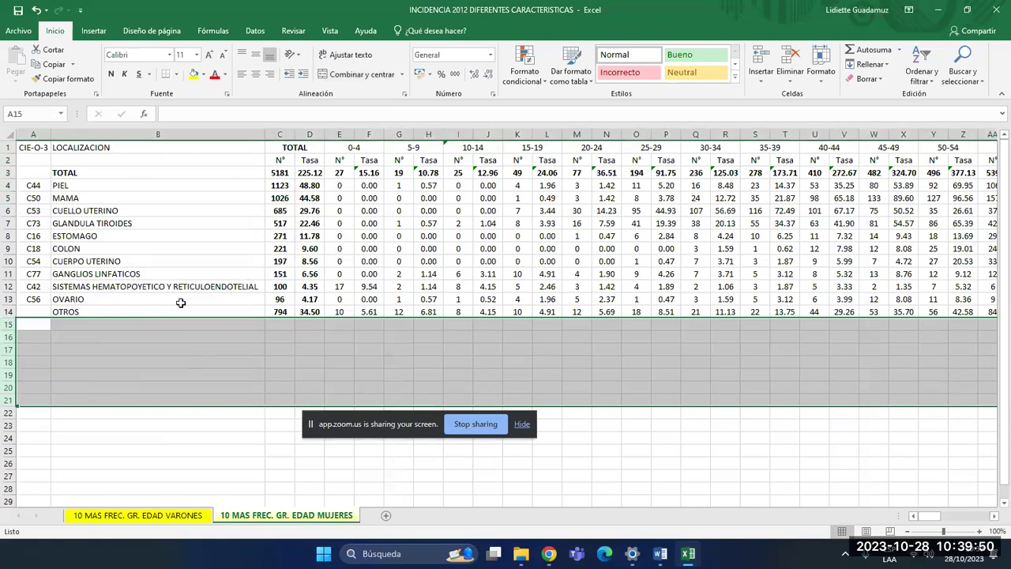
- Delete the two overall TOTAL columns, C and D, and the TOTAL row above PIEL
{"action": "left_click_drag", "start_coordinate": [314, 134], "coordinate": [288, 136]}
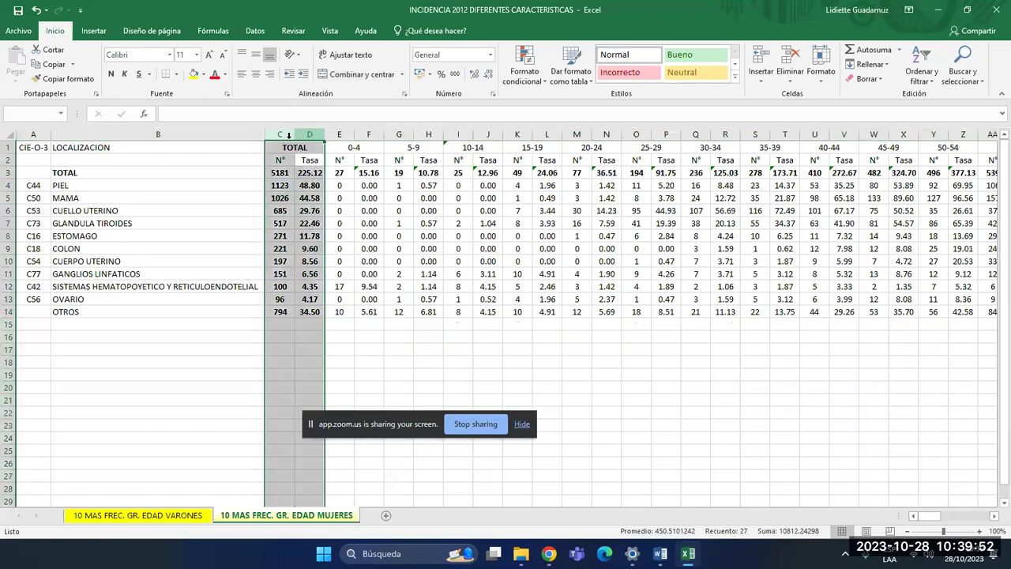
{"action": "right_click", "coordinate": [289, 138]}
{"action": "left_click", "coordinate": [342, 243]}
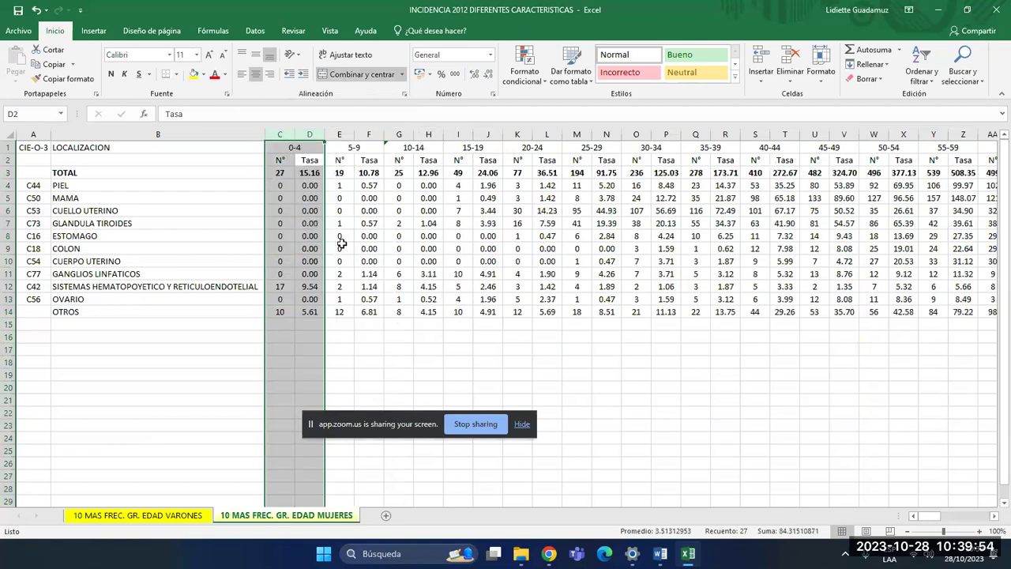
{"action": "left_click", "coordinate": [504, 308]}
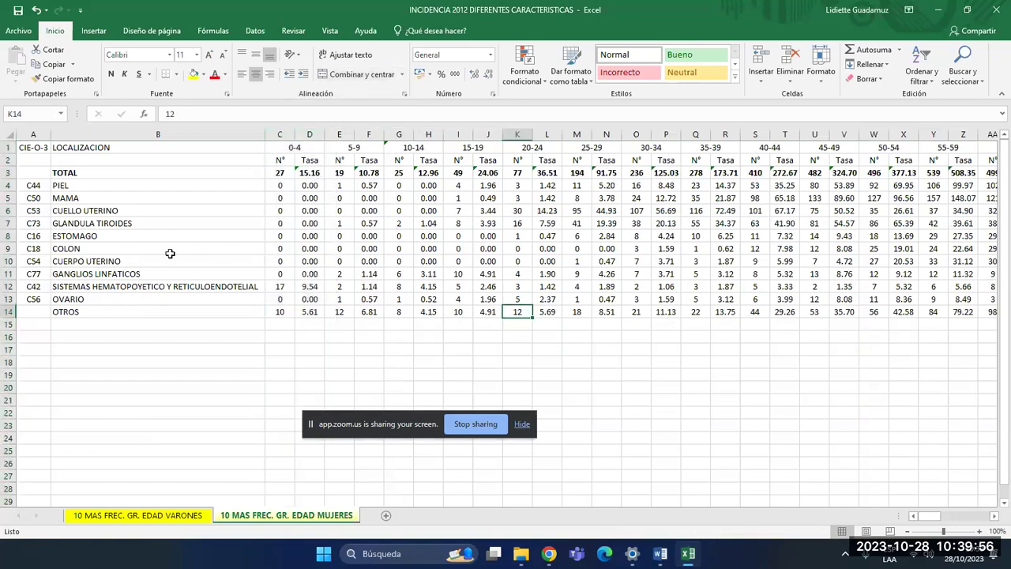
{"action": "right_click", "coordinate": [13, 173]}
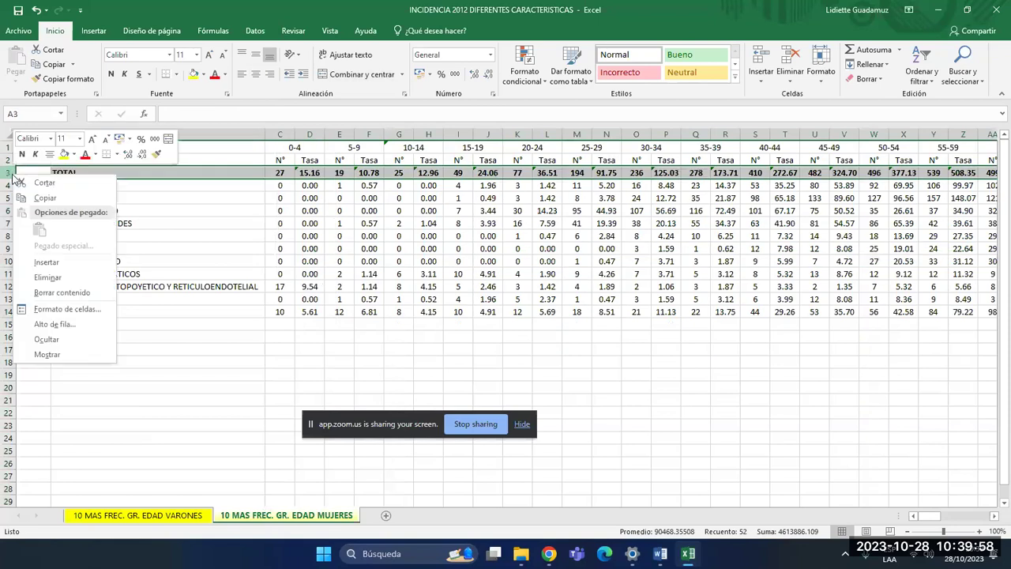
{"action": "left_click", "coordinate": [47, 277]}
- Delete the two DESC. columns, AI and AJ, after the 75+ age group
{"action": "left_click", "coordinate": [320, 259]}
{"action": "key", "text": "Right"}
{"action": "key", "text": "Right"}
{"action": "key", "text": "Right"}
{"action": "key", "text": "Right"}
{"action": "key", "text": "Right"}
{"action": "key", "text": "Right"}
{"action": "key", "text": "Right"}
{"action": "key", "text": "Right"}
{"action": "key", "text": "Right"}
{"action": "key", "text": "Right"}
{"action": "key", "text": "Right"}
{"action": "key", "text": "Right"}
{"action": "key", "text": "Right"}
{"action": "key", "text": "Right"}
{"action": "key", "text": "Right"}
{"action": "key", "text": "Right"}
{"action": "key", "text": "Right"}
{"action": "key", "text": "Right"}
{"action": "key", "text": "Right"}
{"action": "key", "text": "Right"}
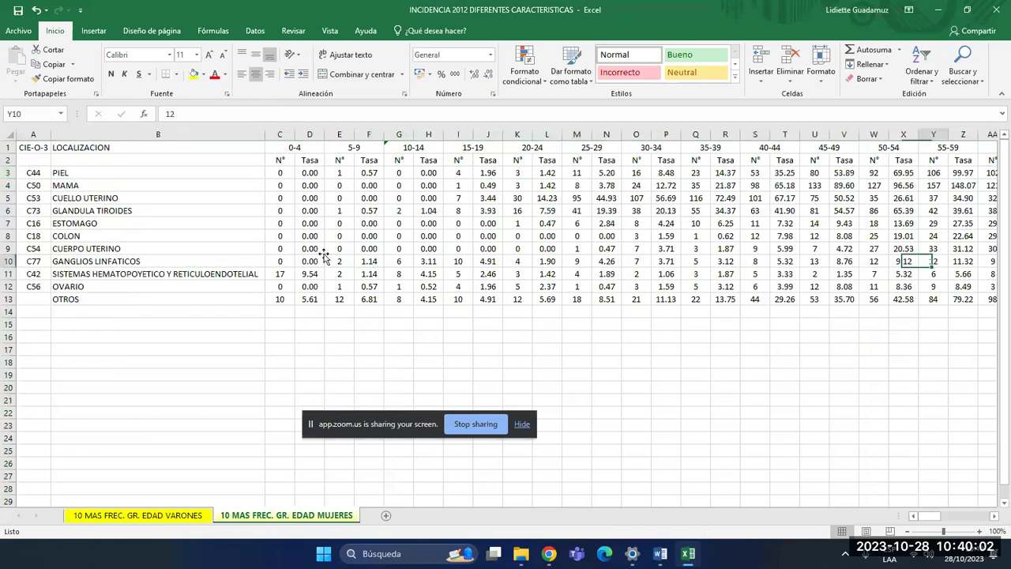
{"action": "key", "text": "Right"}
{"action": "key", "text": "Right"}
{"action": "key", "text": "Right"}
{"action": "key", "text": "Right"}
{"action": "key", "text": "Right"}
{"action": "key", "text": "Right"}
{"action": "key", "text": "Right"}
{"action": "key", "text": "Right"}
{"action": "key", "text": "Right"}
{"action": "key", "text": "Right"}
{"action": "key", "text": "Right"}
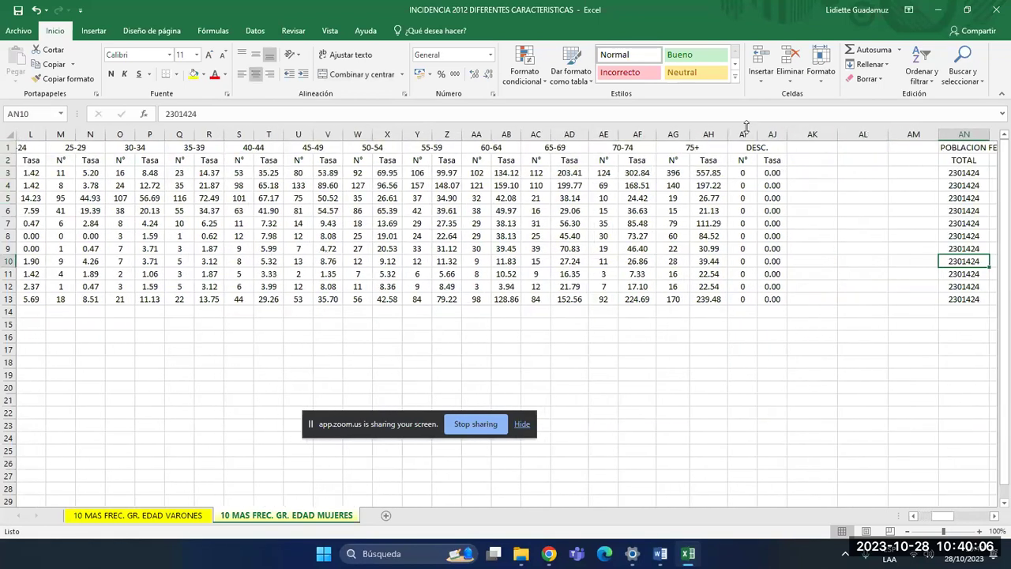
{"action": "left_click_drag", "start_coordinate": [744, 133], "coordinate": [765, 134]}
{"action": "right_click", "coordinate": [765, 140]}
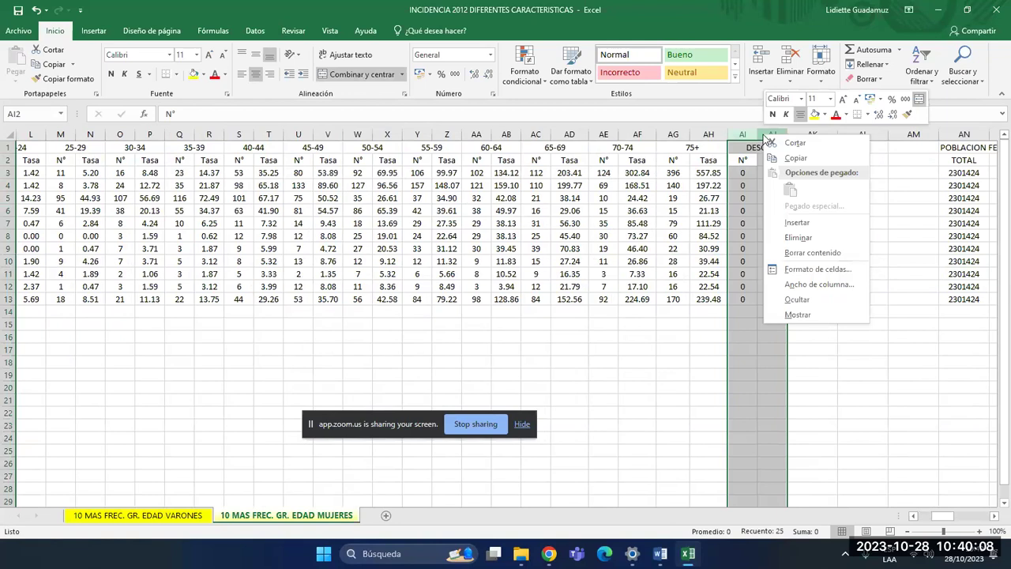
{"action": "left_click", "coordinate": [822, 238]}
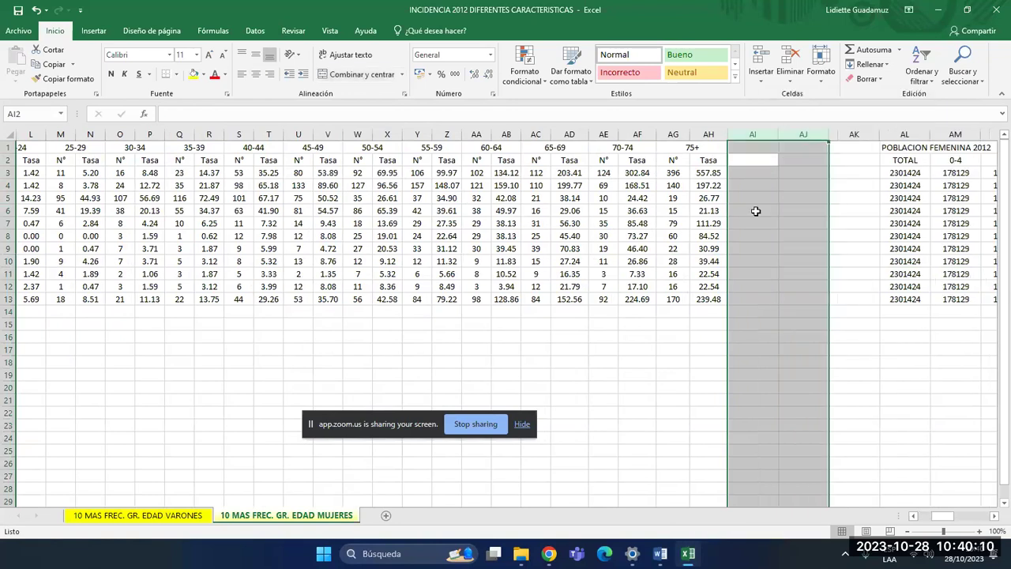
- Unmerge all the merged cells across the whole women's sheet
{"action": "left_click", "coordinate": [665, 150]}
{"action": "key", "text": "Left"}
{"action": "key", "text": "Left"}
{"action": "key", "text": "Left"}
{"action": "key", "text": "Left"}
{"action": "key", "text": "Left"}
{"action": "key", "text": "Left"}
{"action": "key", "text": "Left"}
{"action": "key", "text": "Left"}
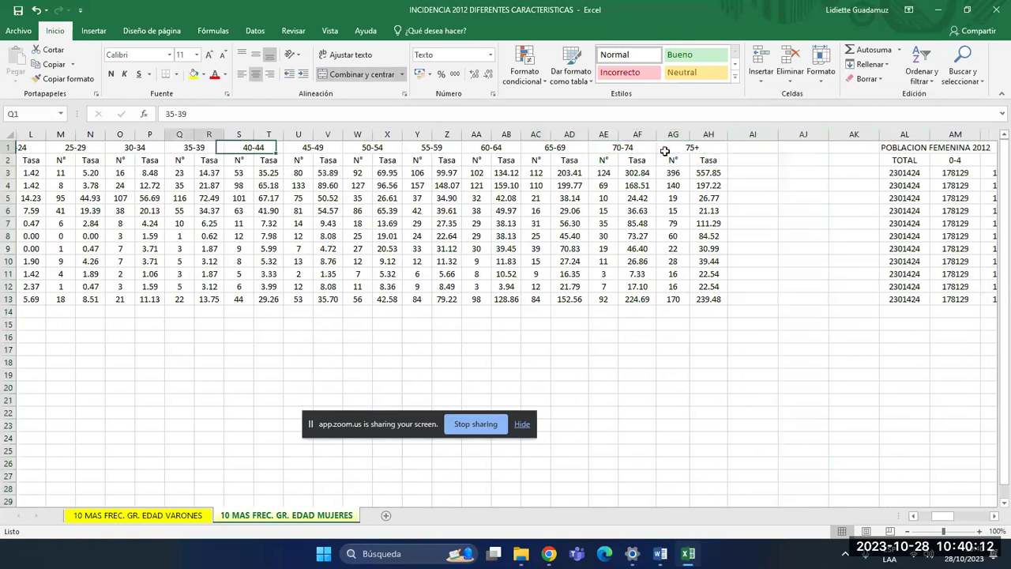
{"action": "key", "text": "Left"}
{"action": "key", "text": "Left"}
{"action": "key", "text": "Left"}
{"action": "key", "text": "Left"}
{"action": "key", "text": "Left"}
{"action": "key", "text": "Left"}
{"action": "key", "text": "Left"}
{"action": "key", "text": "Left"}
{"action": "key", "text": "Left"}
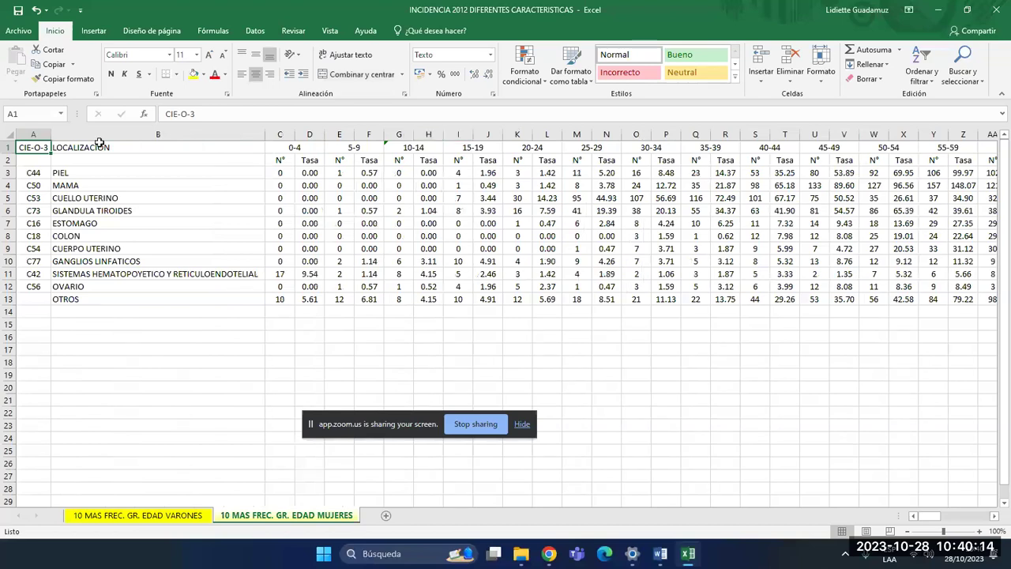
{"action": "left_click", "coordinate": [9, 137]}
{"action": "right_click", "coordinate": [97, 171]}
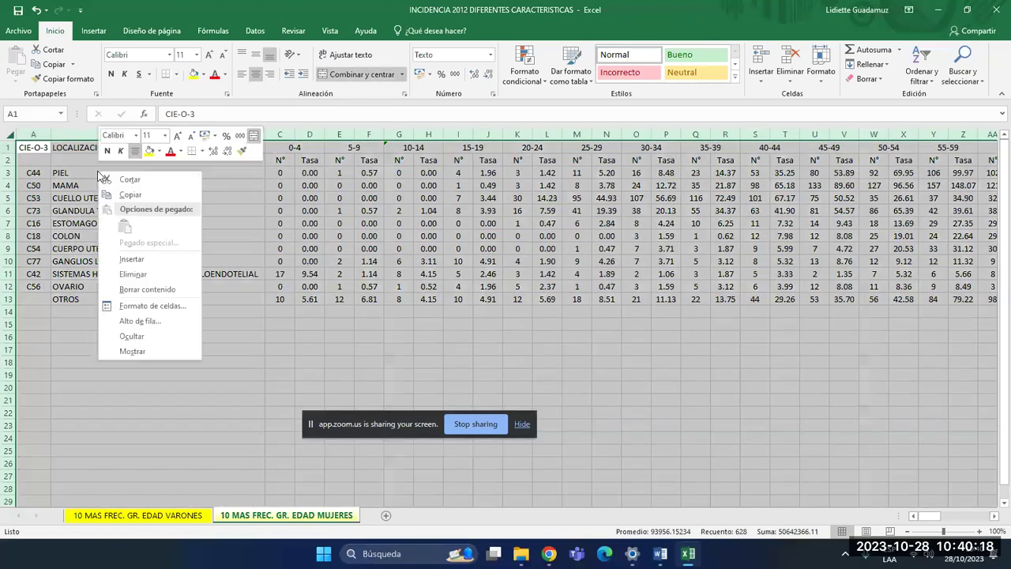
{"action": "left_click", "coordinate": [165, 305]}
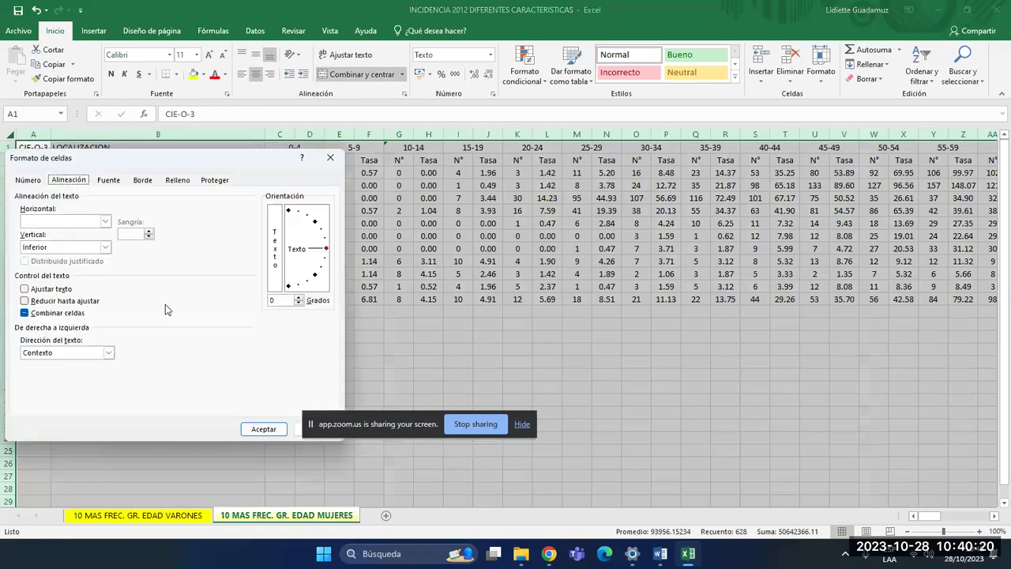
{"action": "left_click", "coordinate": [26, 313]}
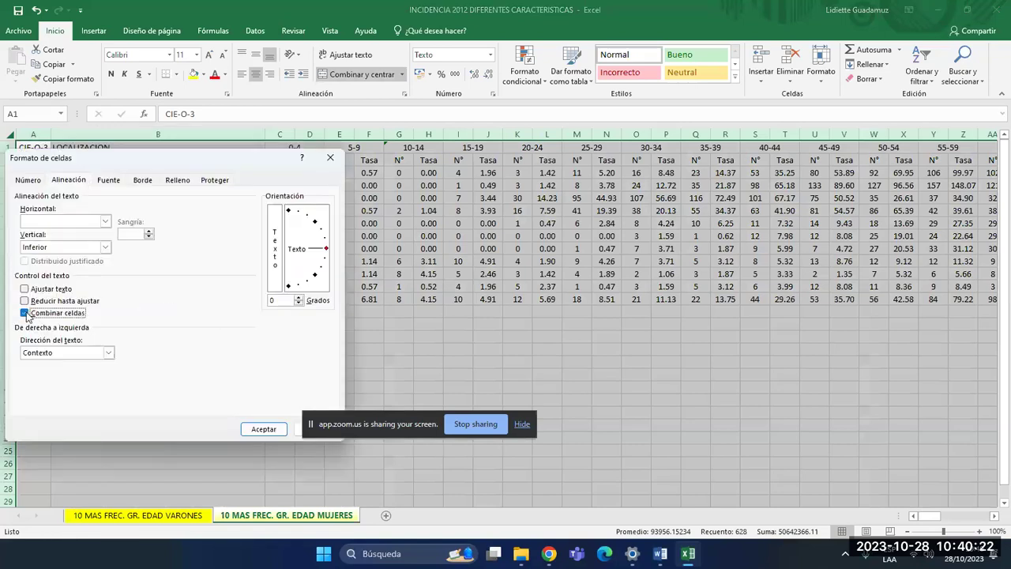
{"action": "left_click", "coordinate": [264, 429]}
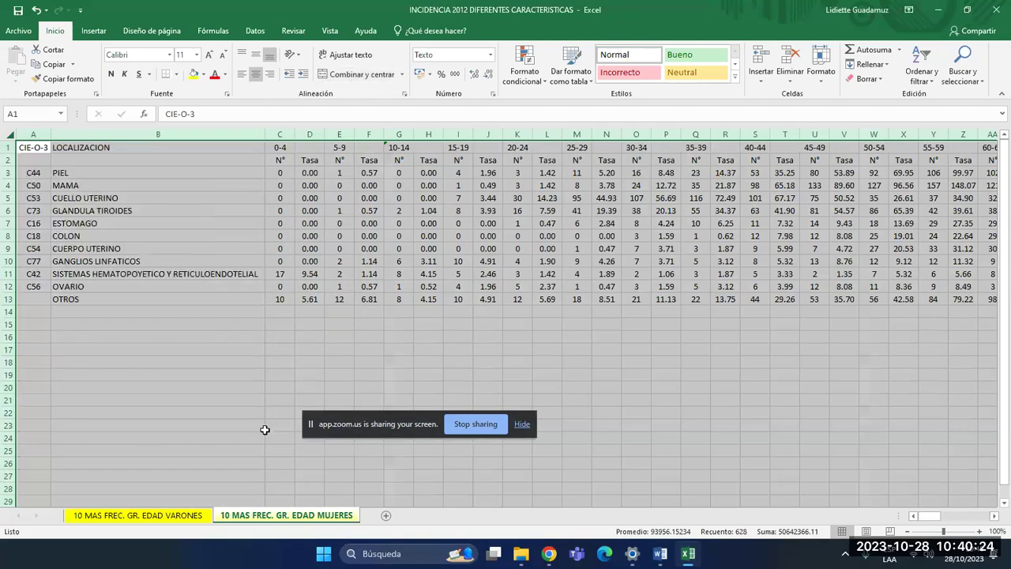
{"action": "left_click", "coordinate": [391, 286]}
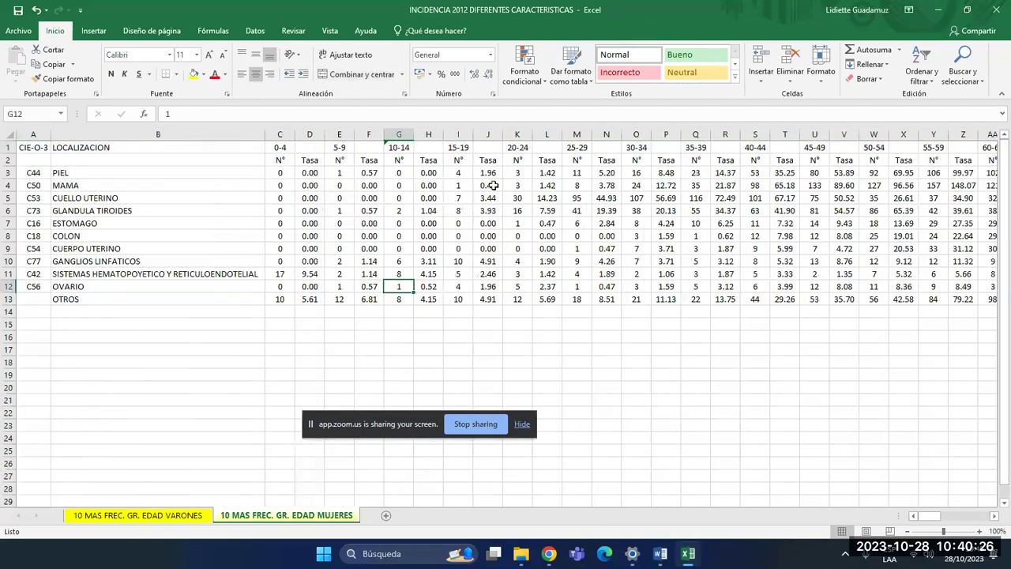
- Move the age-group headings in row 1, 0-4 through 75+, one column over so each sits above its Tasa column
{"action": "left_click_drag", "start_coordinate": [283, 148], "coordinate": [849, 149]}
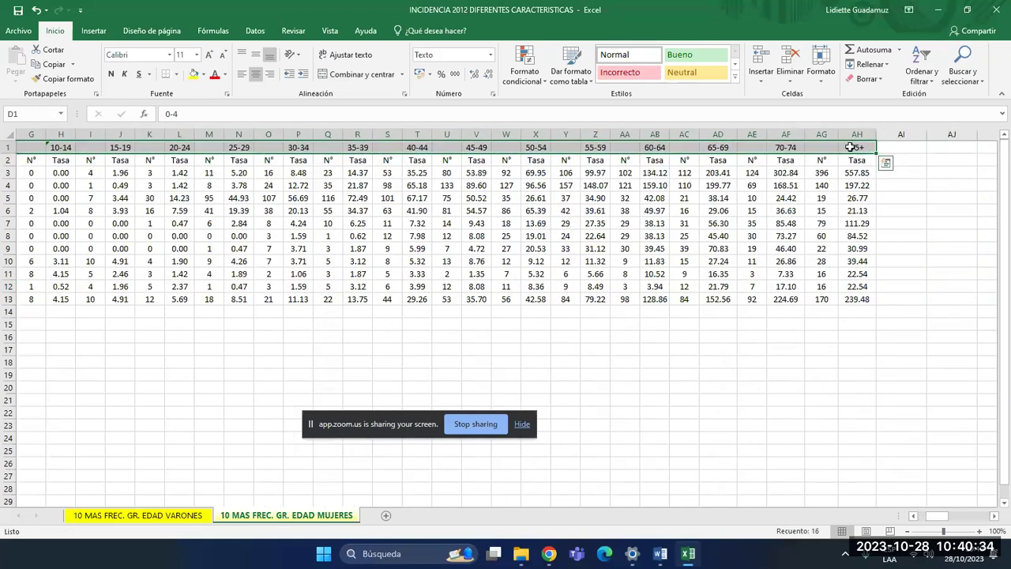
{"action": "left_click", "coordinate": [162, 172]}
{"action": "key", "text": "Left"}
{"action": "key", "text": "Left"}
{"action": "key", "text": "Left"}
{"action": "key", "text": "Left"}
{"action": "key", "text": "Left"}
{"action": "key", "text": "Left"}
{"action": "key", "text": "Left"}
{"action": "key", "text": "Left"}
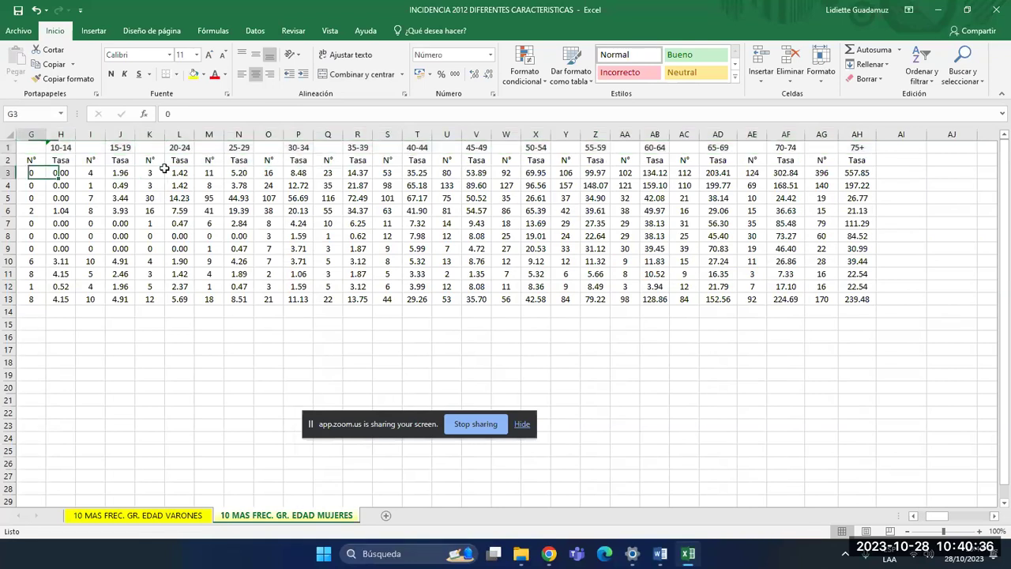
{"action": "key", "text": "Left"}
{"action": "key", "text": "Left"}
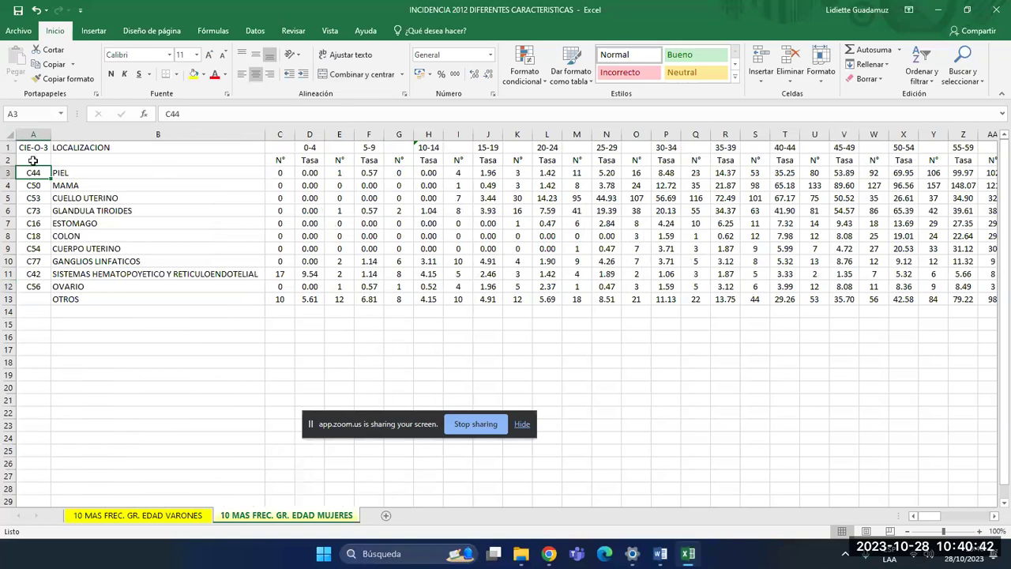
- Replace all formulas on the women's sheet with their values by pasting the whole sheet over itself as Valores
{"action": "left_click", "coordinate": [12, 132]}
{"action": "right_click", "coordinate": [11, 132]}
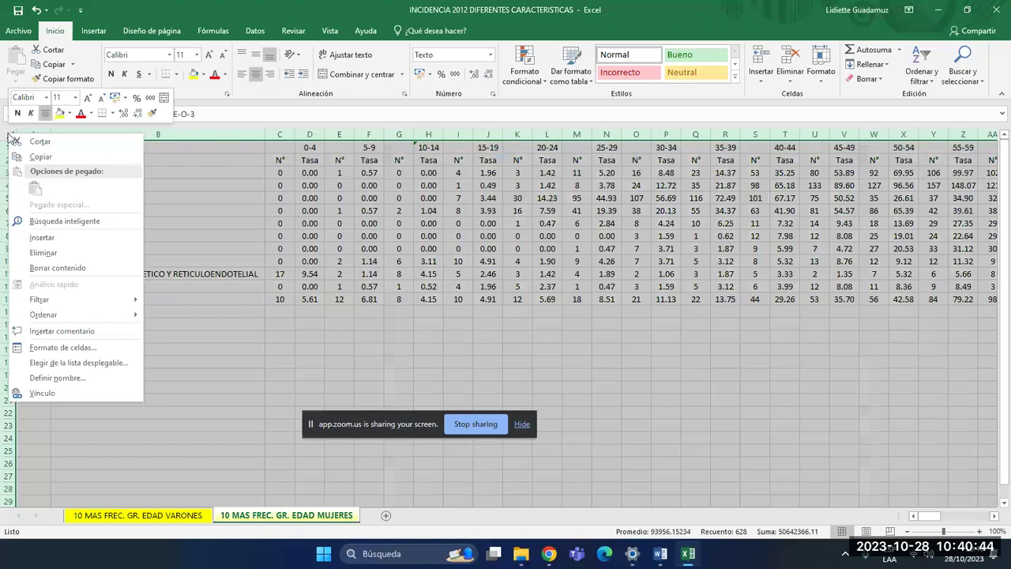
{"action": "left_click", "coordinate": [38, 157]}
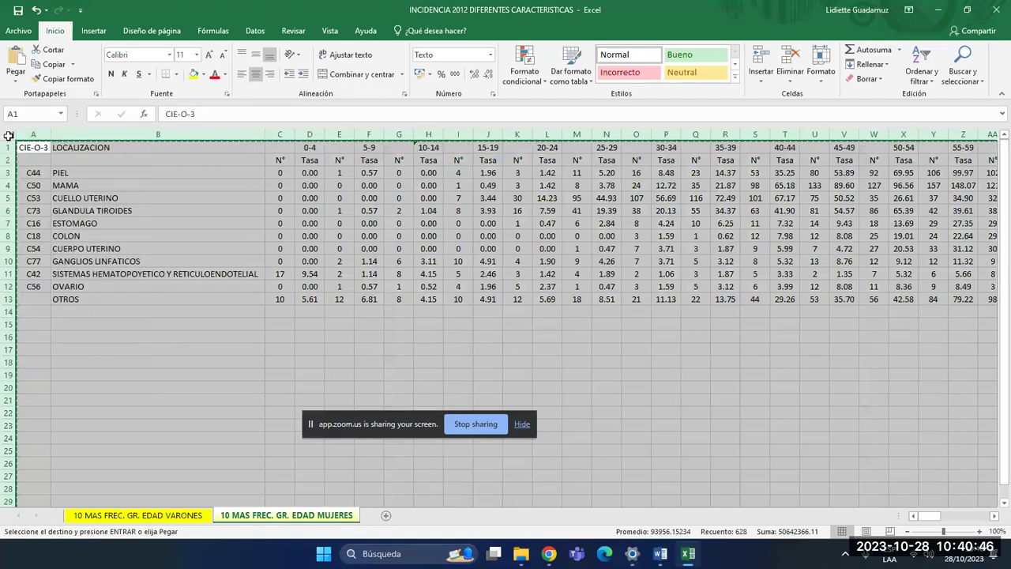
{"action": "right_click", "coordinate": [11, 135]}
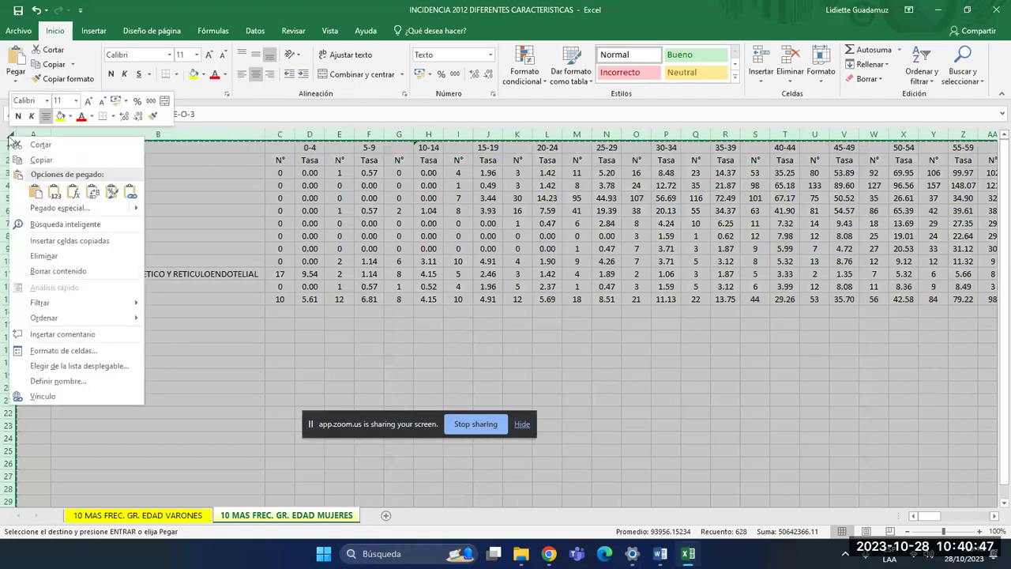
{"action": "left_click", "coordinate": [59, 208]}
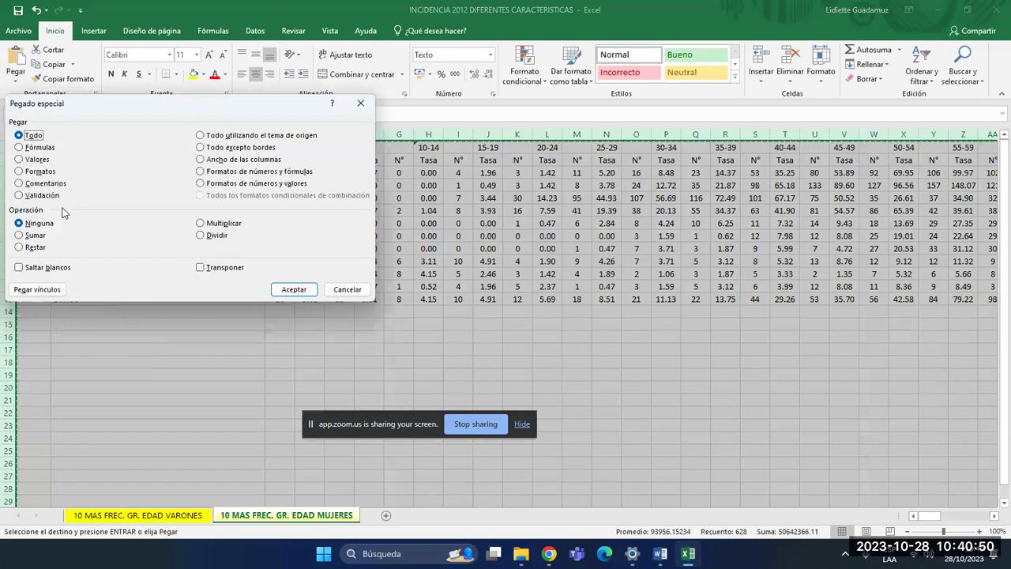
{"action": "left_click", "coordinate": [38, 159]}
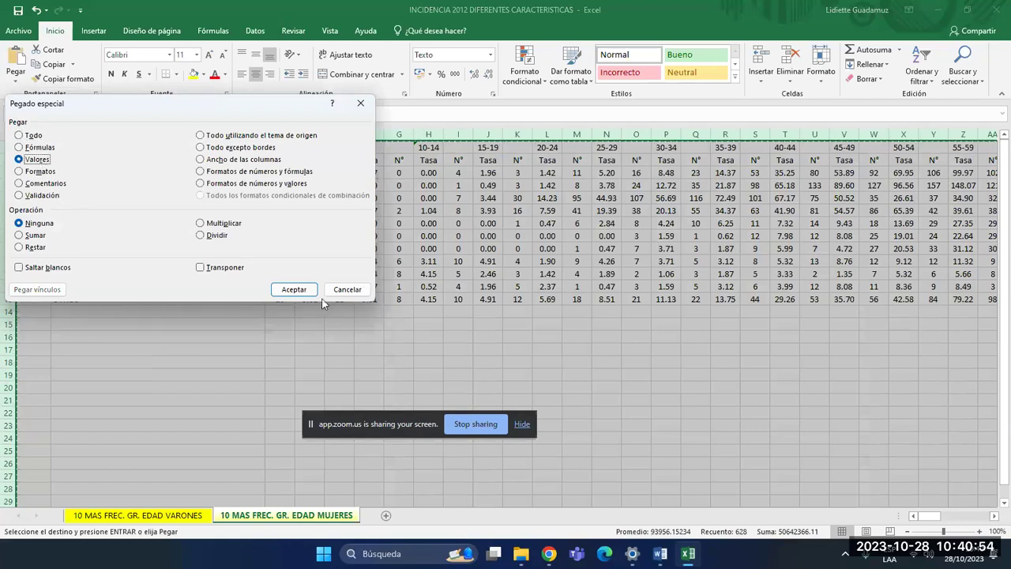
{"action": "left_click", "coordinate": [295, 291]}
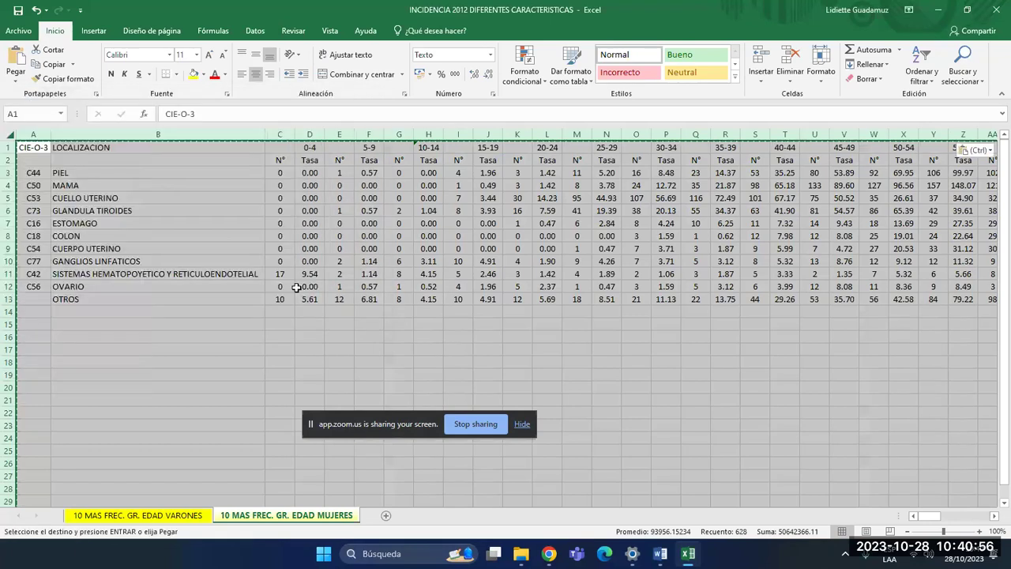
{"action": "left_click", "coordinate": [307, 274]}
{"action": "key", "text": "Escape"}
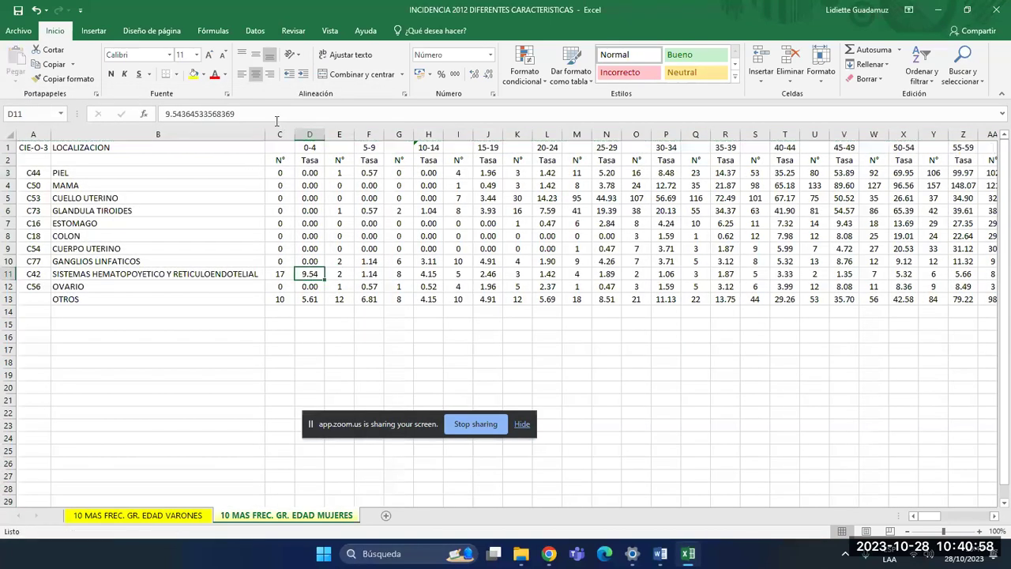
- Delete the N° columns of the 0-4, 5-9 and 10-14 age groups, leaving only their Tasa columns
{"action": "left_click", "coordinate": [280, 132]}
{"action": "right_click", "coordinate": [281, 135]}
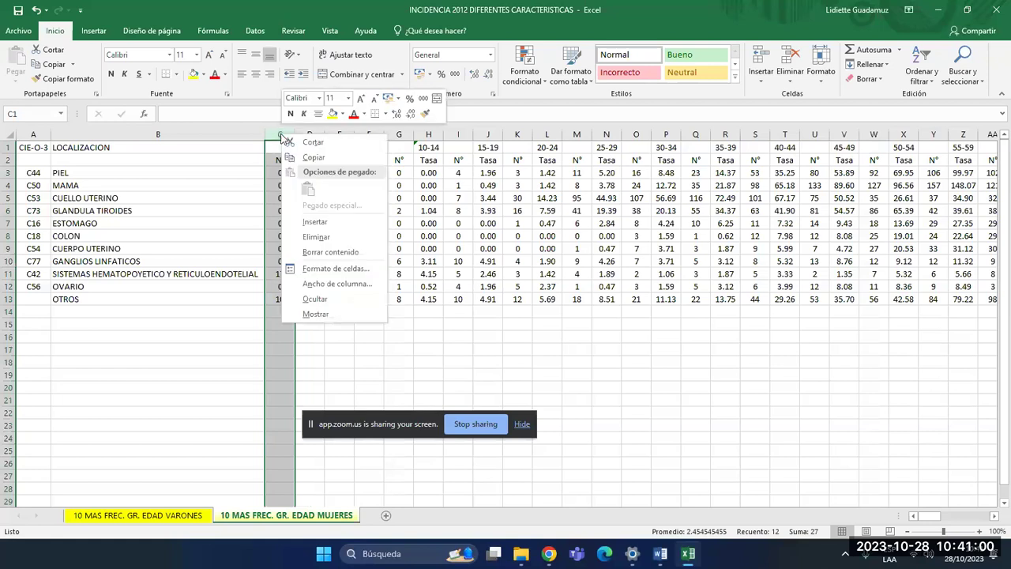
{"action": "left_click", "coordinate": [324, 237]}
{"action": "left_click", "coordinate": [310, 134]}
{"action": "right_click", "coordinate": [317, 136]}
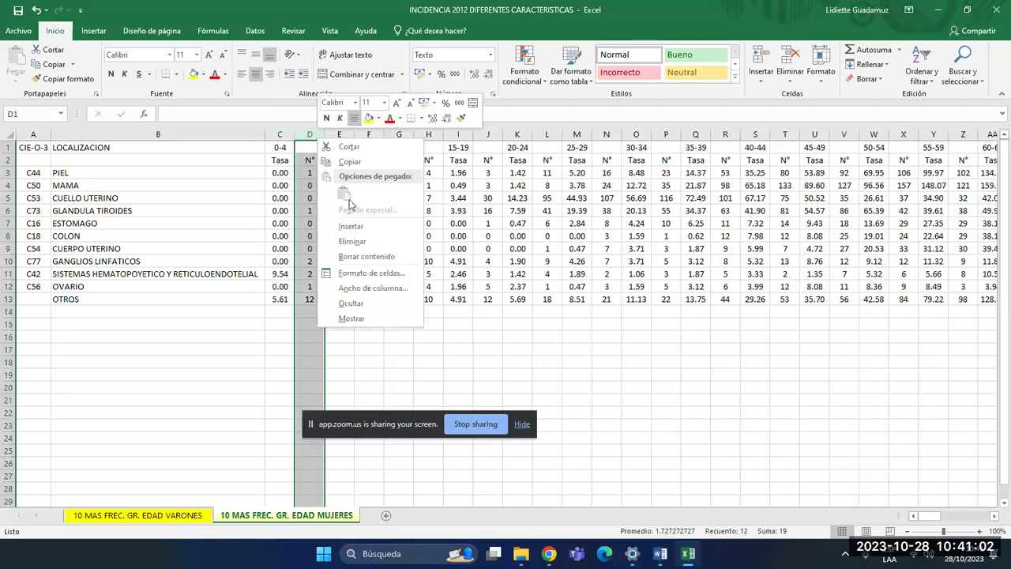
{"action": "left_click", "coordinate": [360, 242]}
{"action": "left_click", "coordinate": [339, 134]}
{"action": "right_click", "coordinate": [340, 136]}
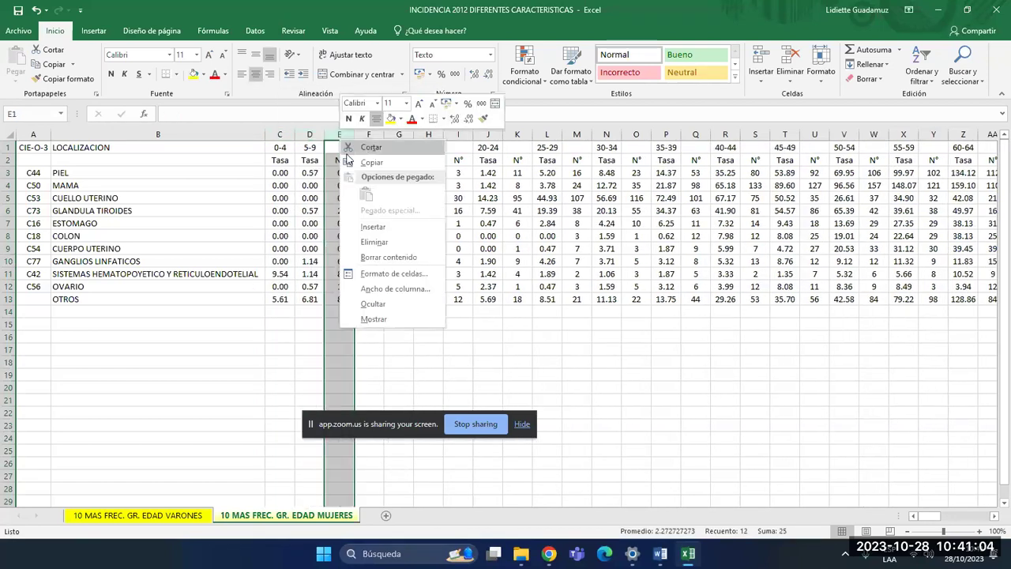
{"action": "left_click", "coordinate": [373, 242]}
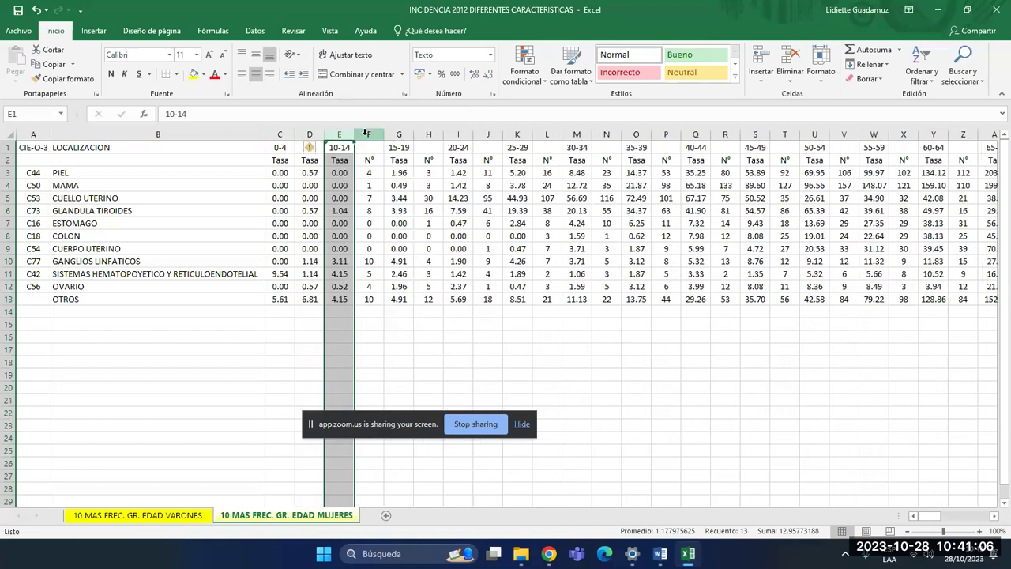
- Delete the N° columns of the 15-19, 20-24 and 25-29 age groups
{"action": "left_click", "coordinate": [365, 134]}
{"action": "right_click", "coordinate": [366, 136]}
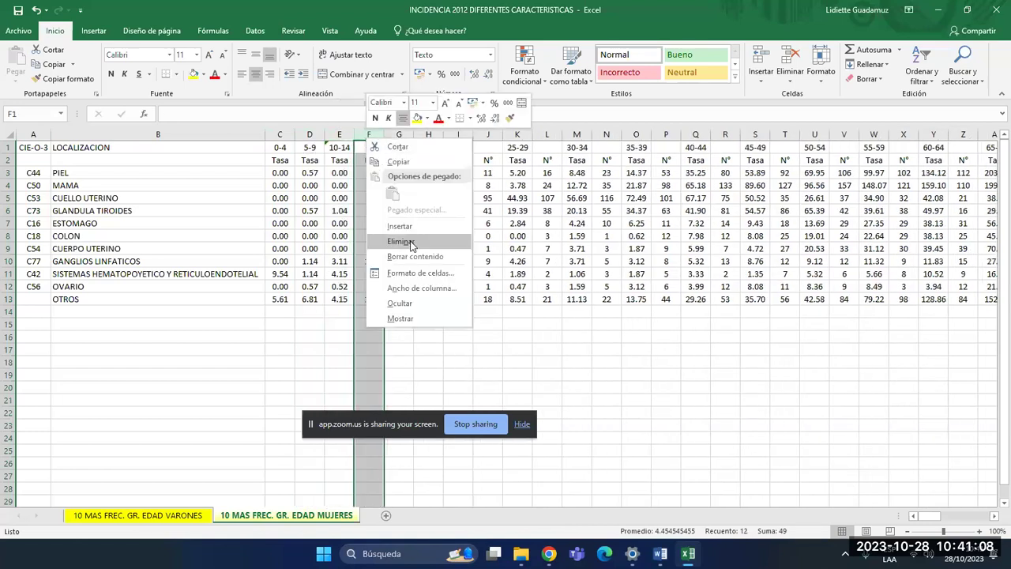
{"action": "left_click", "coordinate": [407, 242]}
{"action": "left_click", "coordinate": [399, 136]}
{"action": "right_click", "coordinate": [400, 137]}
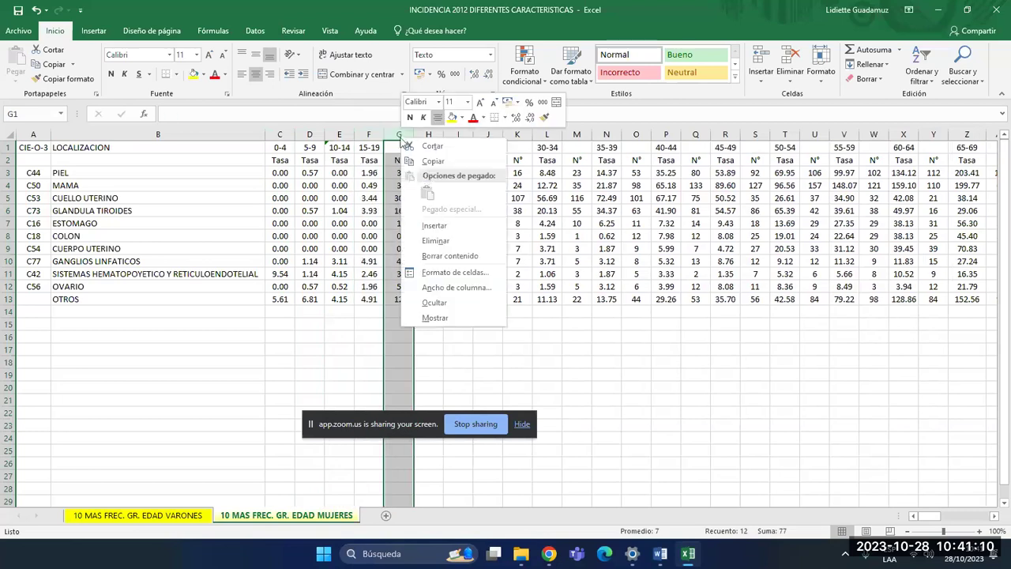
{"action": "left_click", "coordinate": [455, 245]}
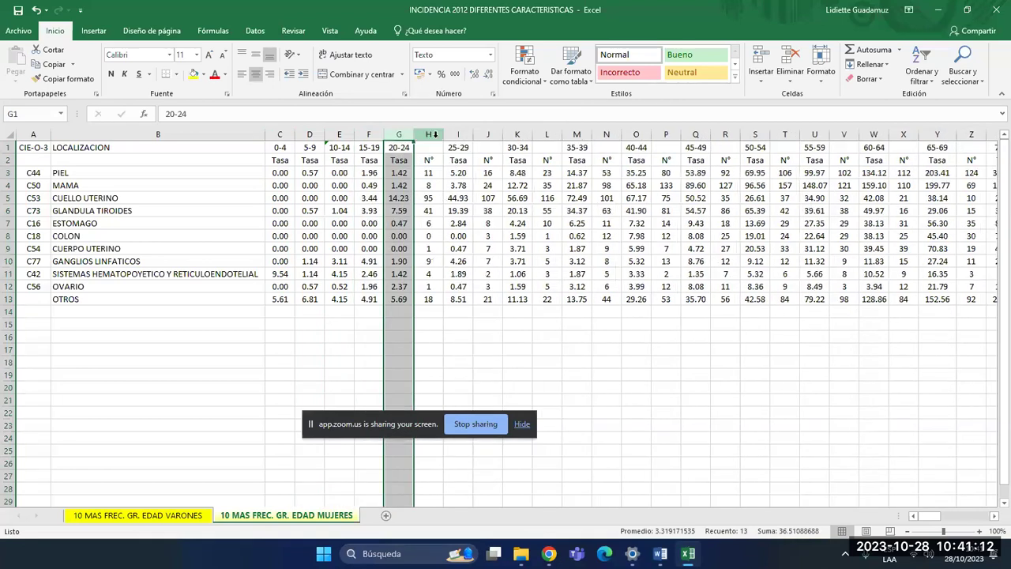
{"action": "left_click", "coordinate": [433, 135]}
{"action": "right_click", "coordinate": [434, 137]}
{"action": "left_click", "coordinate": [472, 240]}
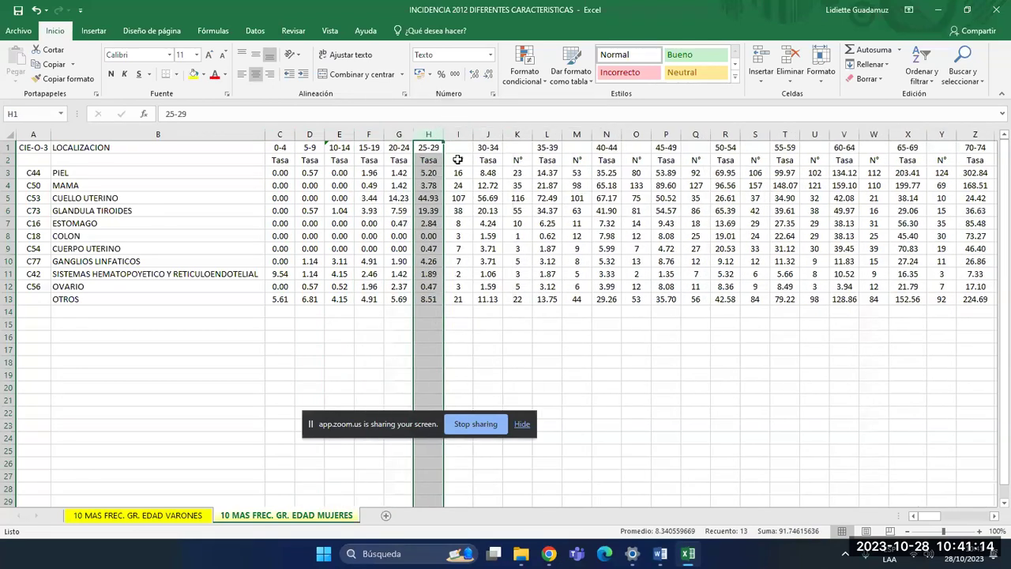
- Delete the N° columns of the 30-34, 35-39 and 40-44 age groups
{"action": "left_click", "coordinate": [458, 136]}
{"action": "right_click", "coordinate": [460, 139]}
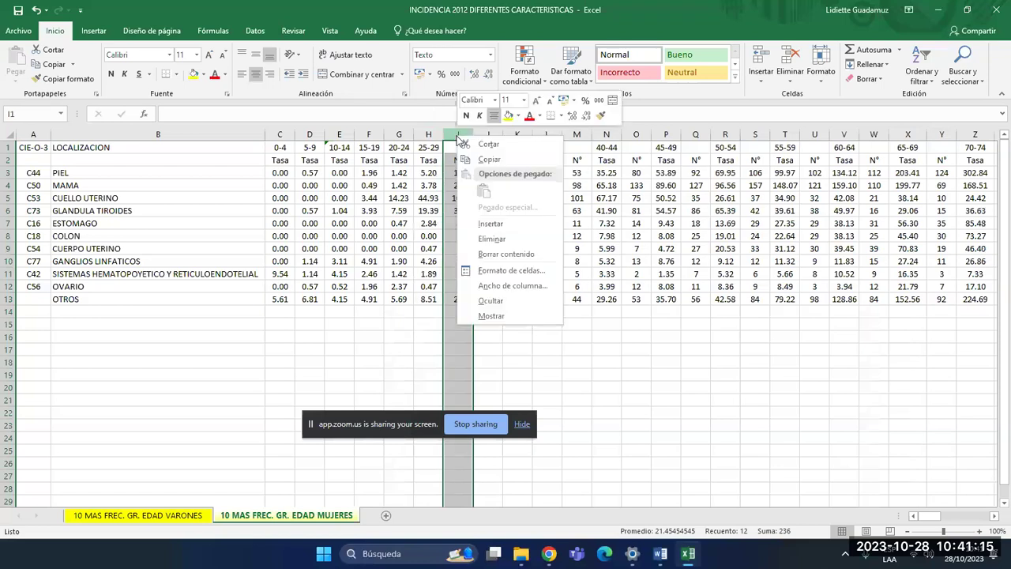
{"action": "left_click", "coordinate": [496, 239]}
{"action": "left_click", "coordinate": [488, 136]}
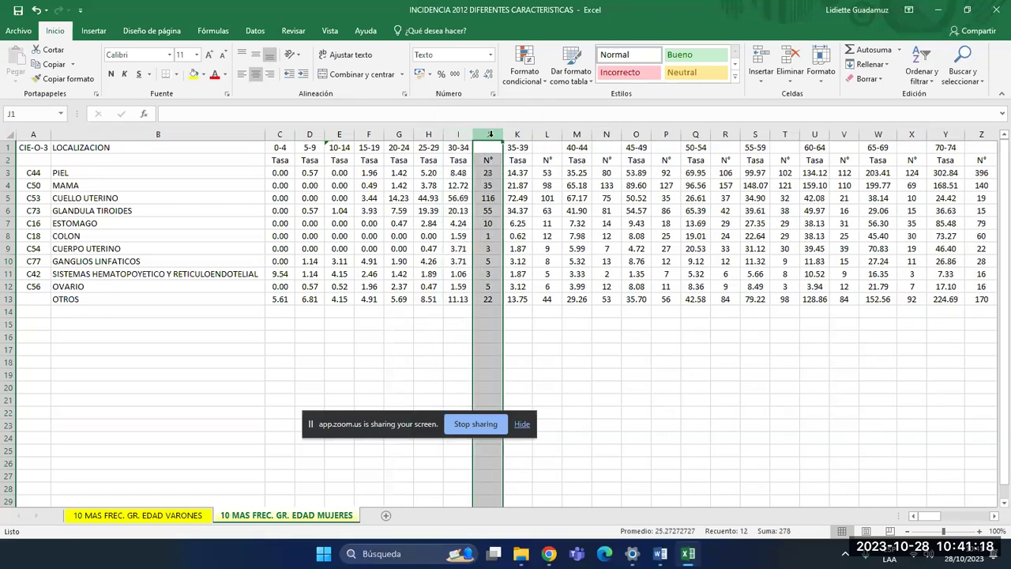
{"action": "right_click", "coordinate": [489, 138]}
{"action": "left_click", "coordinate": [536, 240]}
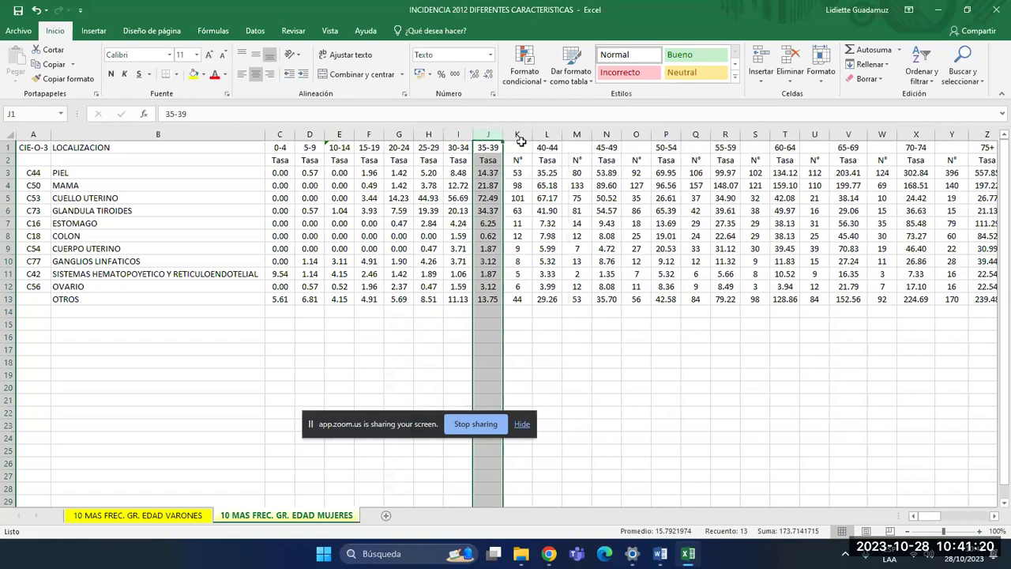
{"action": "left_click", "coordinate": [517, 136]}
{"action": "right_click", "coordinate": [518, 137]}
{"action": "left_click", "coordinate": [518, 136]}
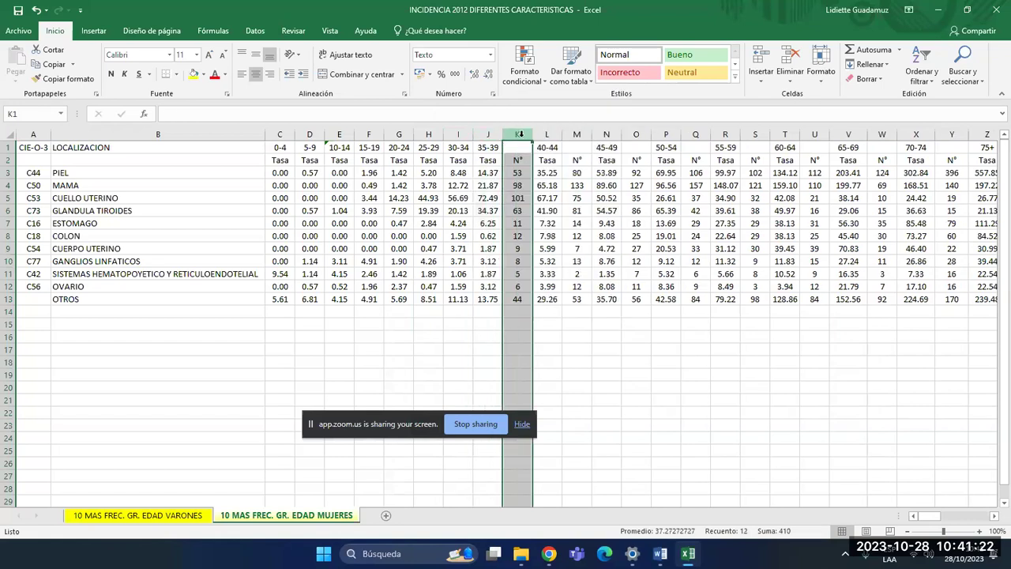
{"action": "right_click", "coordinate": [522, 140]}
{"action": "left_click", "coordinate": [566, 241]}
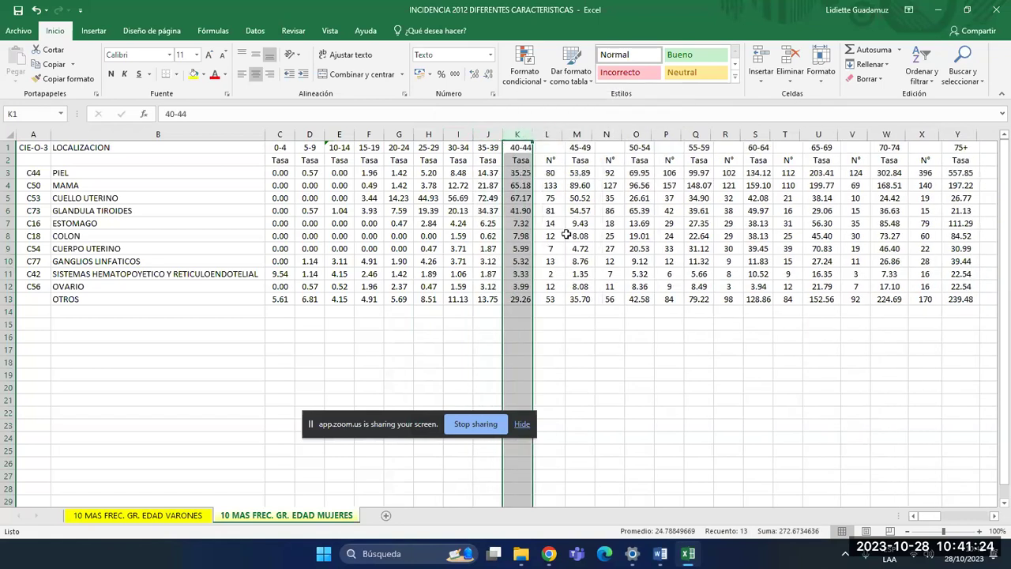
- Delete the N° columns of the 45-49, 50-54 and 55-59 age groups
{"action": "left_click", "coordinate": [547, 135]}
{"action": "right_click", "coordinate": [548, 138]}
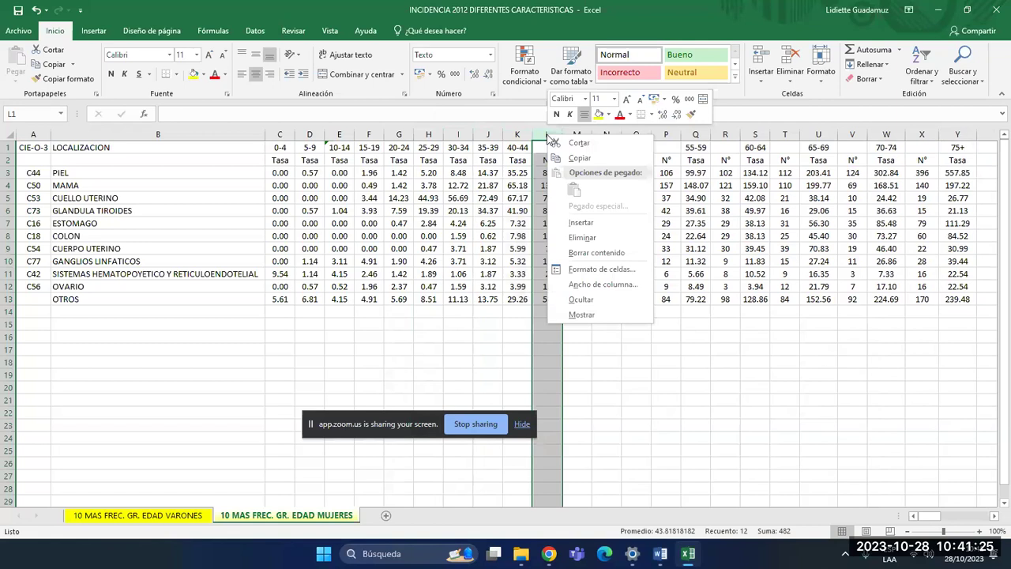
{"action": "left_click", "coordinate": [568, 238]}
{"action": "left_click", "coordinate": [577, 136]}
{"action": "right_click", "coordinate": [578, 138]}
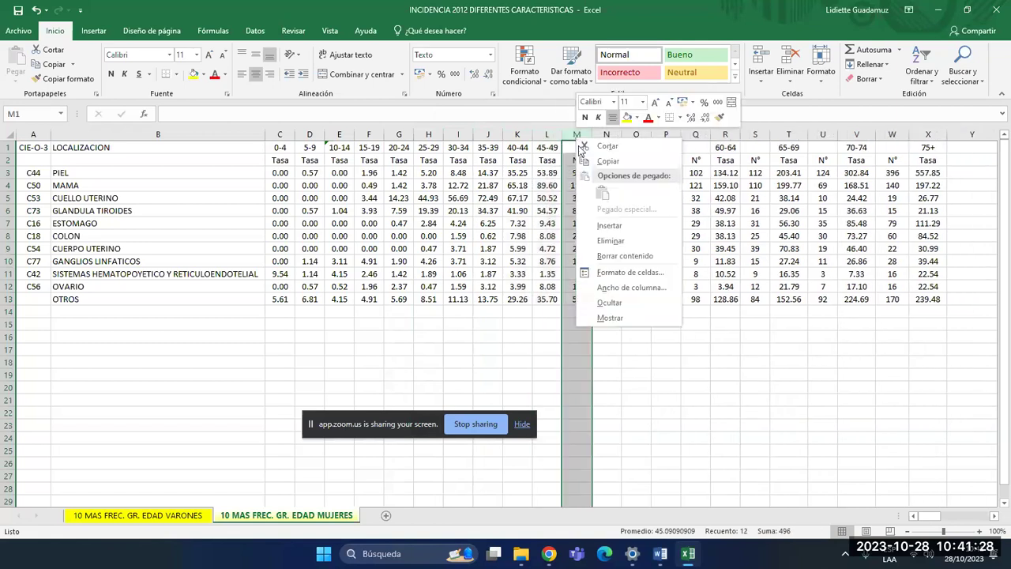
{"action": "left_click", "coordinate": [611, 241]}
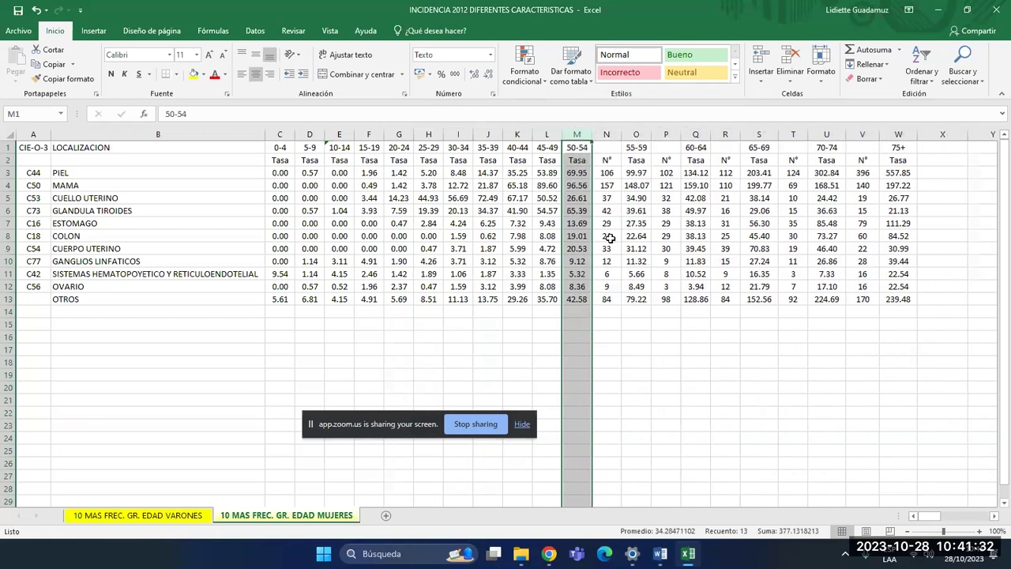
{"action": "left_click", "coordinate": [606, 136]}
{"action": "right_click", "coordinate": [606, 136]}
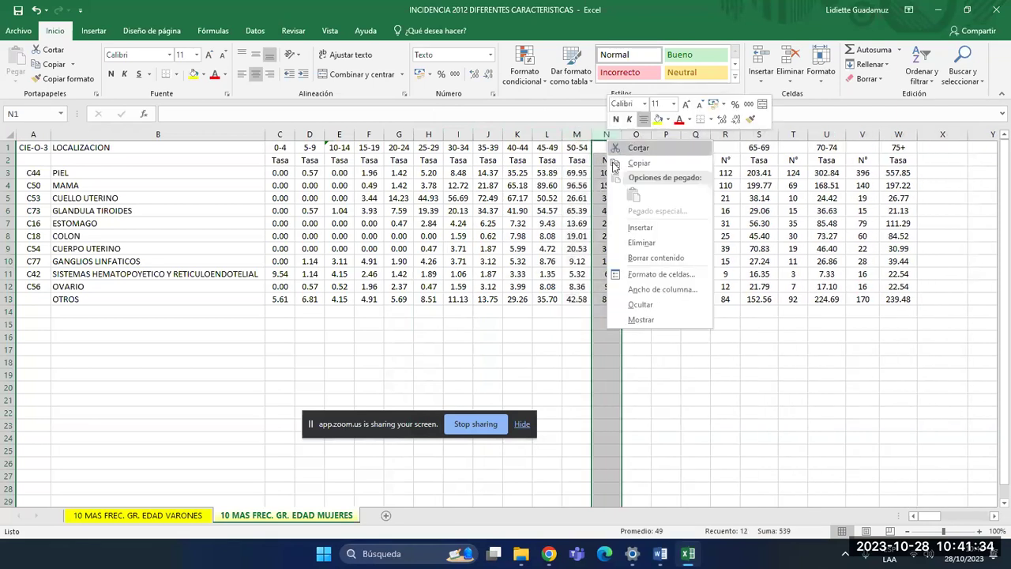
{"action": "left_click", "coordinate": [643, 243]}
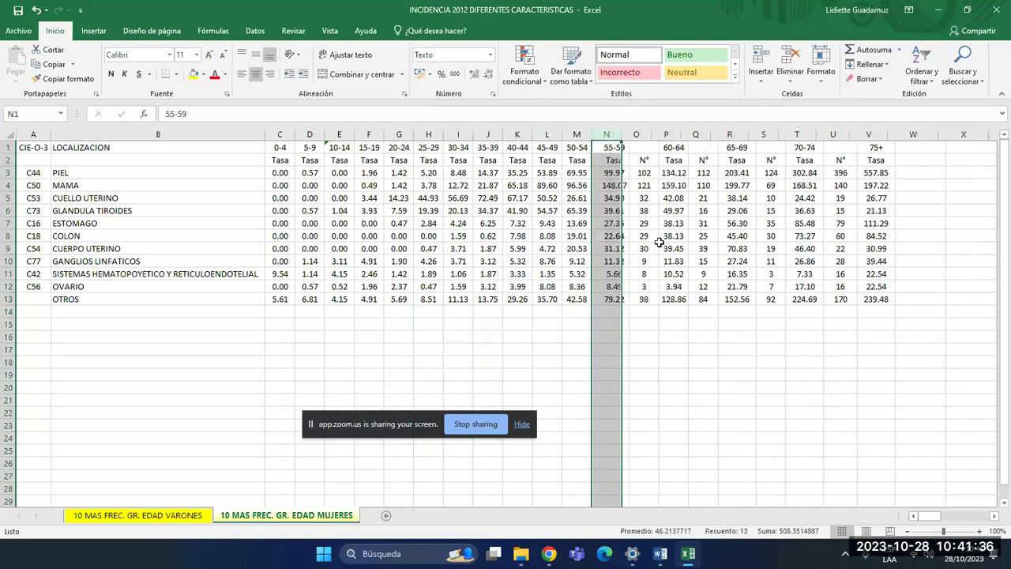
- Delete the N° columns of the 60-64, 65-69, 70-74 and 75+ age groups
{"action": "left_click", "coordinate": [637, 134]}
{"action": "right_click", "coordinate": [637, 134]}
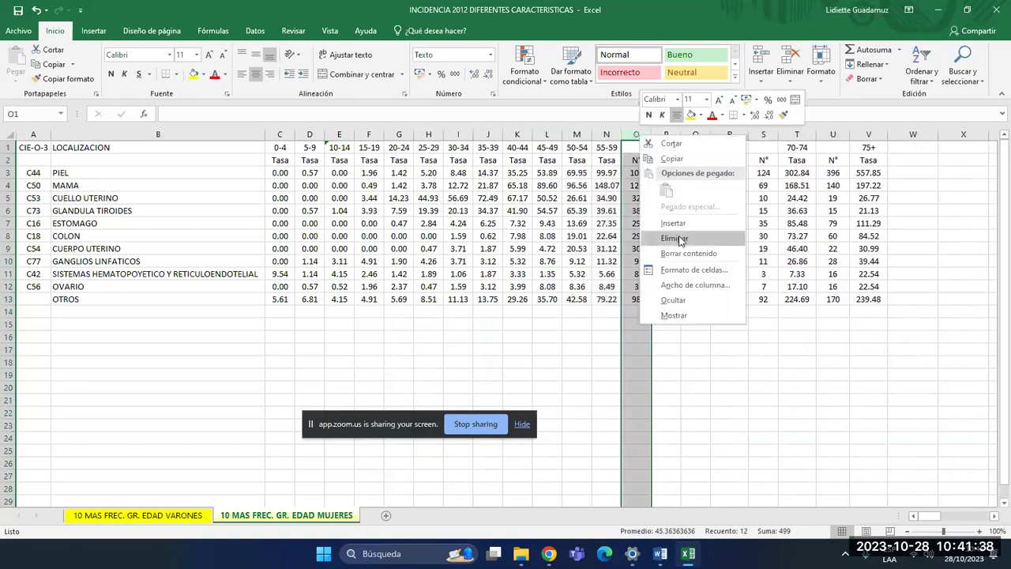
{"action": "left_click", "coordinate": [679, 237]}
{"action": "left_click", "coordinate": [666, 134]}
{"action": "right_click", "coordinate": [669, 134]}
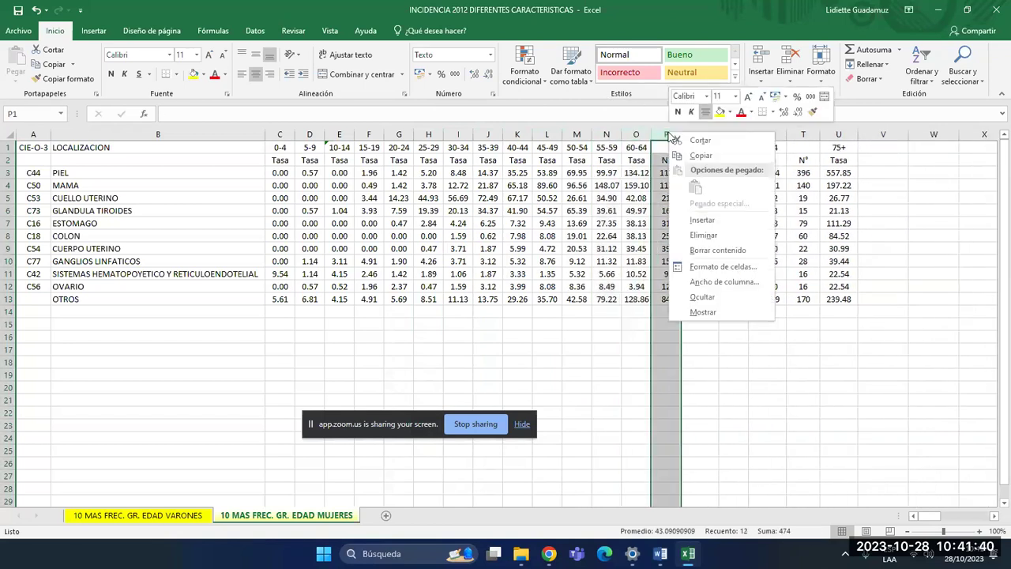
{"action": "left_click", "coordinate": [703, 235]}
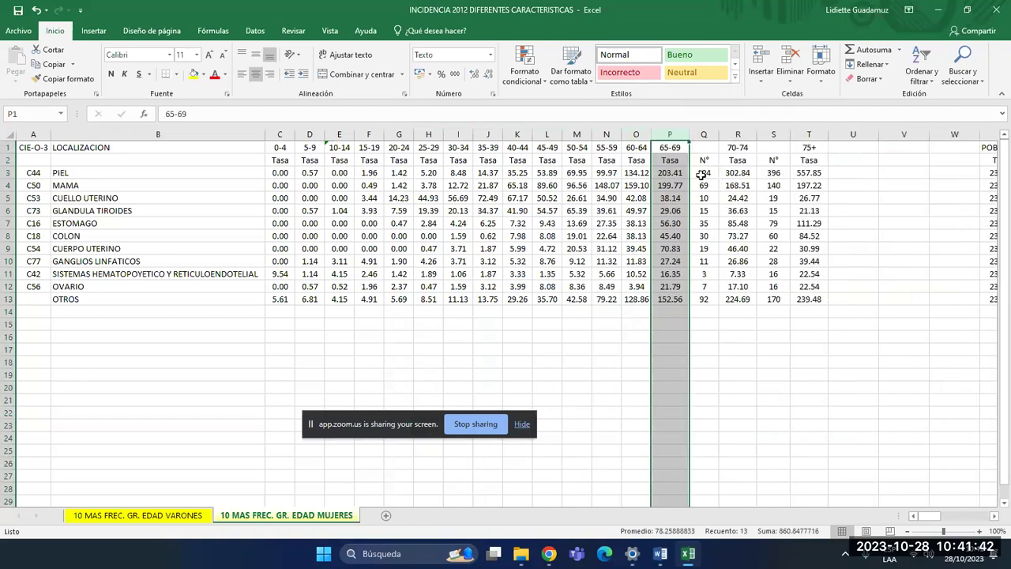
{"action": "left_click", "coordinate": [704, 135]}
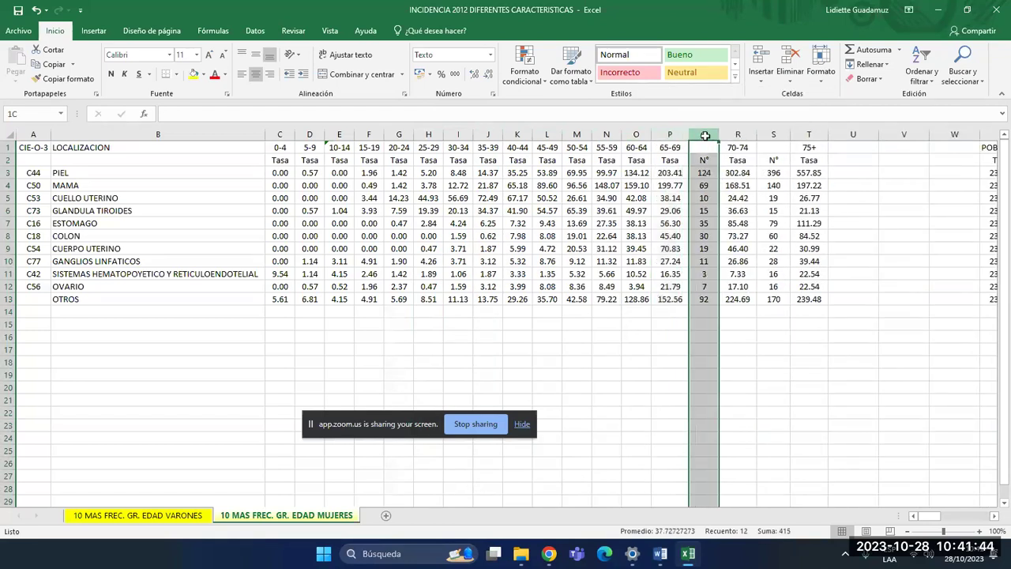
{"action": "right_click", "coordinate": [705, 136]}
{"action": "left_click", "coordinate": [747, 239]}
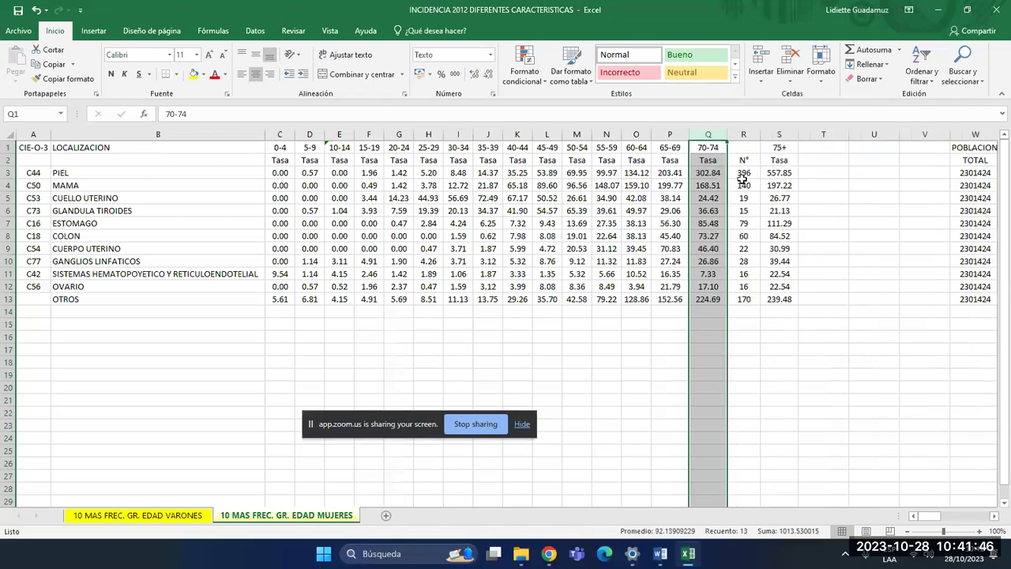
{"action": "left_click", "coordinate": [747, 136]}
{"action": "right_click", "coordinate": [753, 140]}
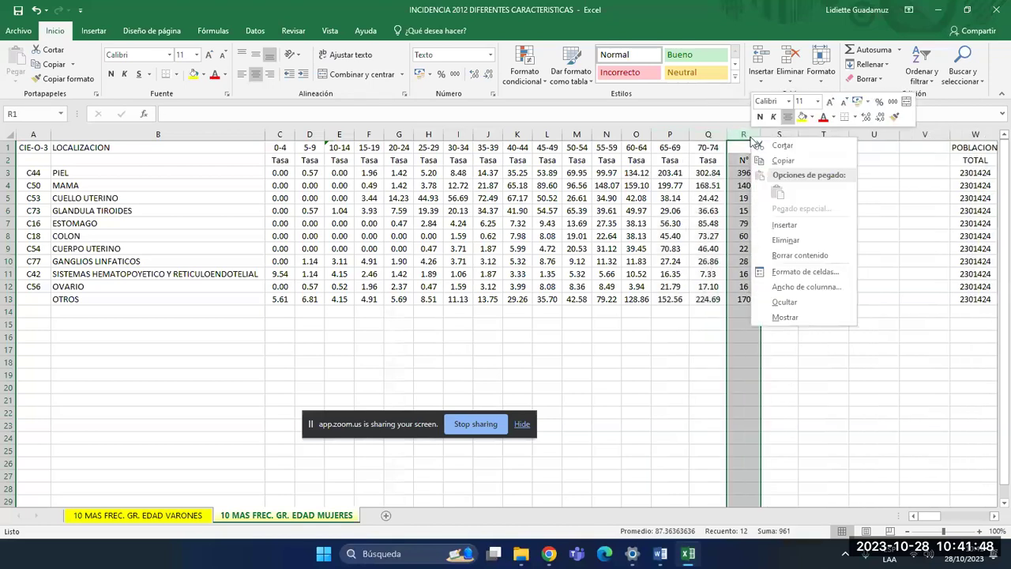
{"action": "left_click", "coordinate": [794, 239]}
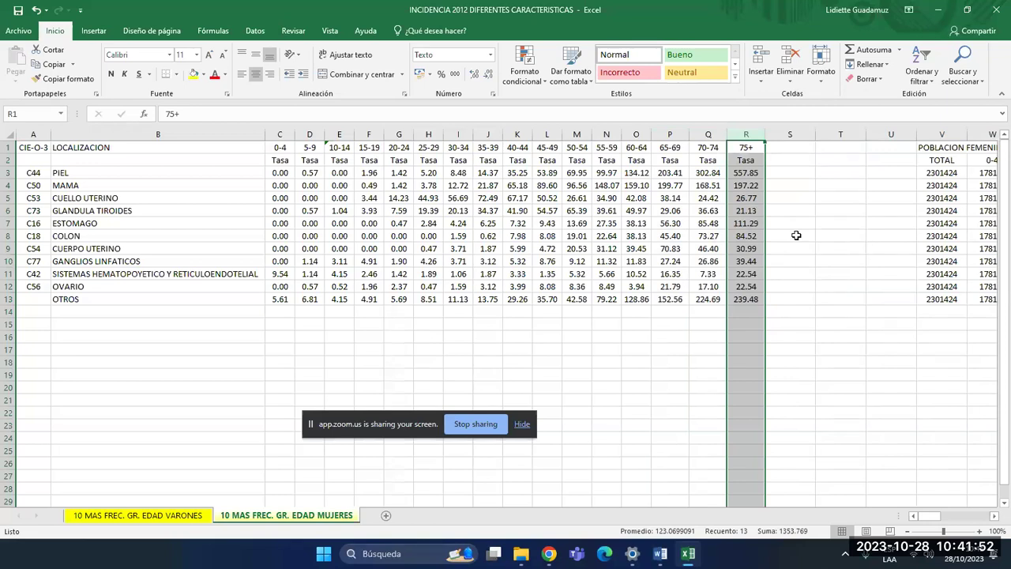
- Delete row 2 with the Tasa subheadings so the tumor data follows directly under the age-group headings
{"action": "left_click", "coordinate": [9, 161]}
{"action": "right_click", "coordinate": [9, 160]}
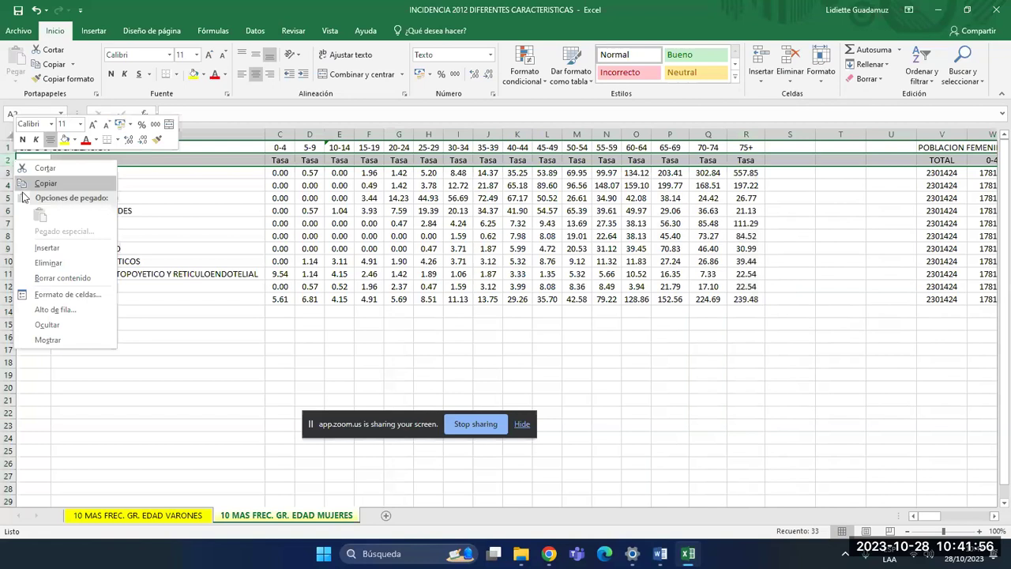
{"action": "left_click", "coordinate": [70, 263]}
{"action": "left_click", "coordinate": [547, 262]}
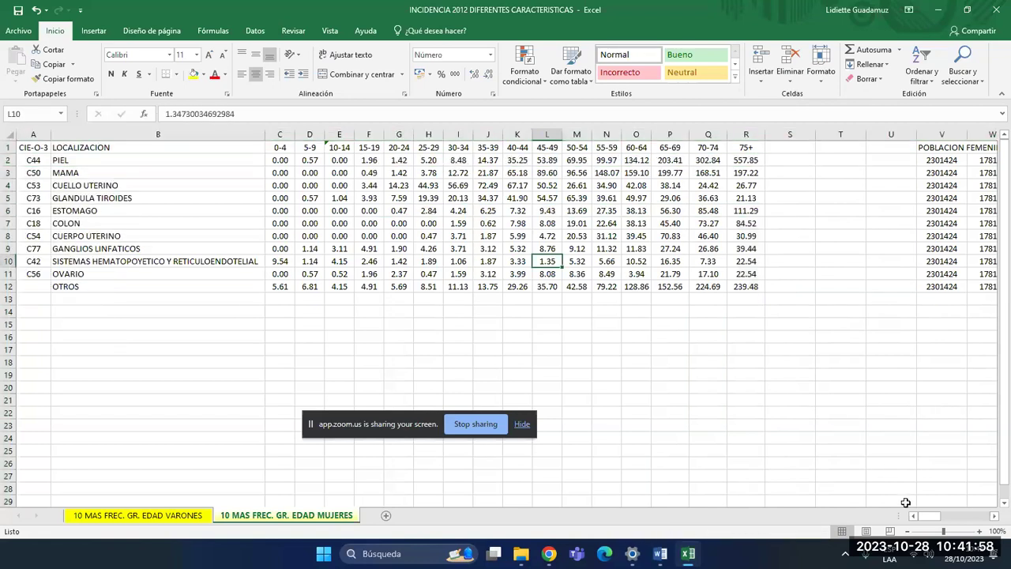
- Delete the female population columns beyond the 75+ rates, from column U through AL
{"action": "left_click", "coordinate": [942, 516]}
{"action": "left_click_drag", "start_coordinate": [800, 134], "coordinate": [340, 172]}
{"action": "right_click", "coordinate": [355, 174]}
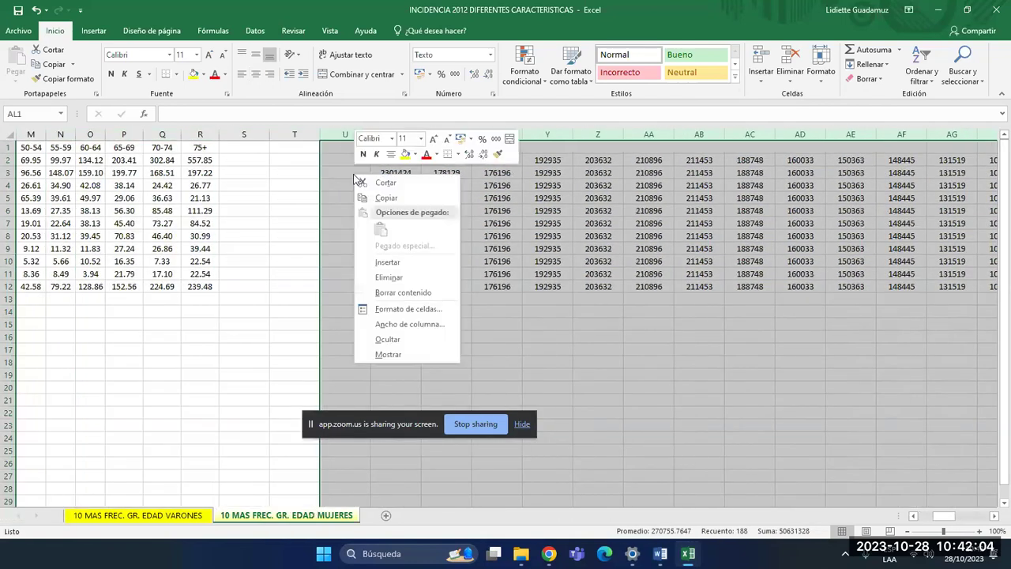
{"action": "left_click", "coordinate": [410, 279]}
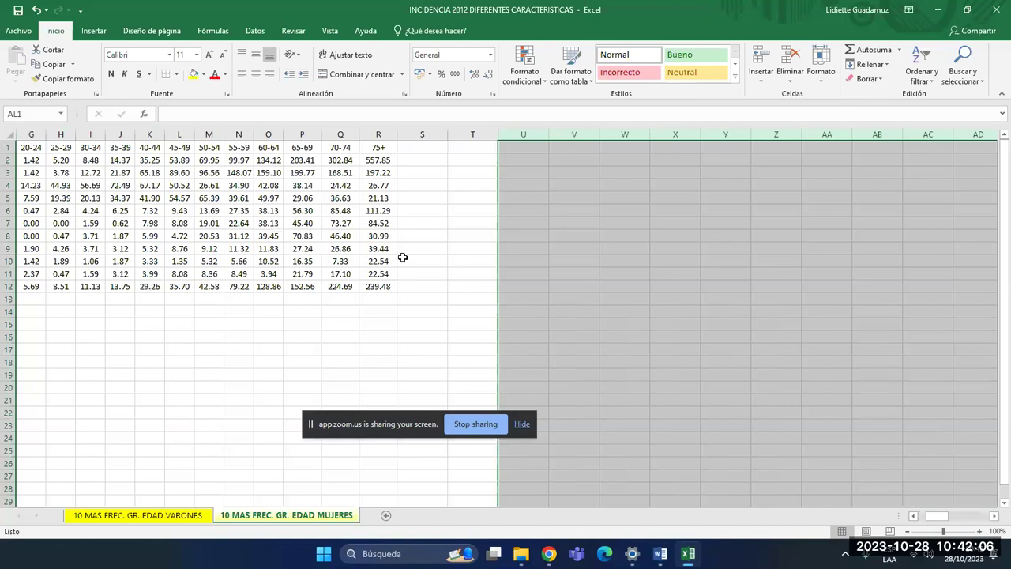
- Insert two blank columns before the CIE-O-3 and LOCALIZACION columns of the women's table
{"action": "left_click", "coordinate": [383, 223]}
{"action": "key", "text": "Down"}
{"action": "key", "text": "Left"}
{"action": "key", "text": "Left"}
{"action": "key", "text": "Left"}
{"action": "key", "text": "Left"}
{"action": "key", "text": "Left"}
{"action": "key", "text": "Left"}
{"action": "key", "text": "Left"}
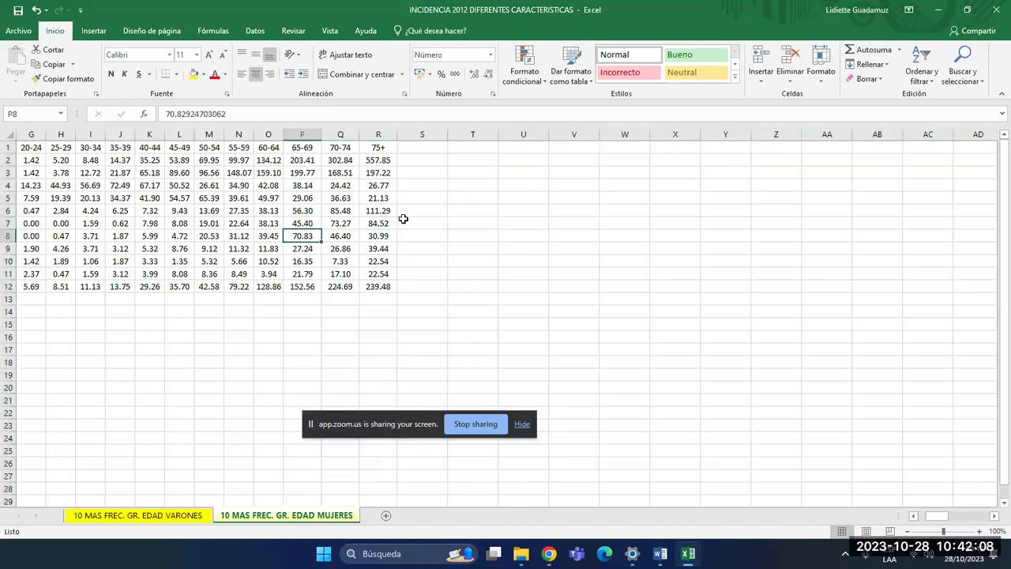
{"action": "key", "text": "Home"}
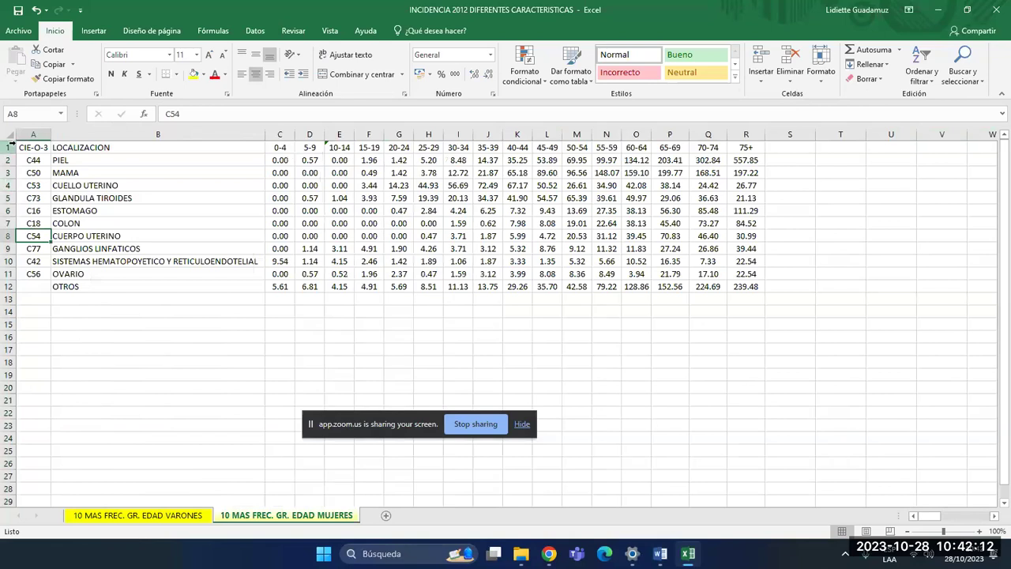
{"action": "left_click_drag", "start_coordinate": [39, 135], "coordinate": [101, 138]}
{"action": "right_click", "coordinate": [101, 138]}
{"action": "left_click", "coordinate": [136, 223]}
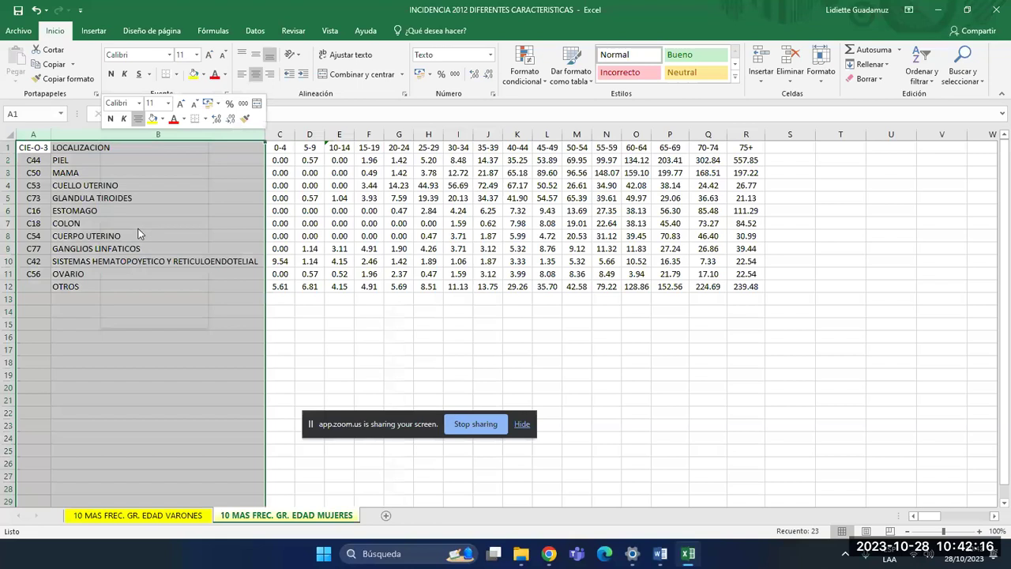
- Enter the headings AÑO in A1 and SEXO in B1 of the women's sheet
{"action": "left_click", "coordinate": [38, 148]}
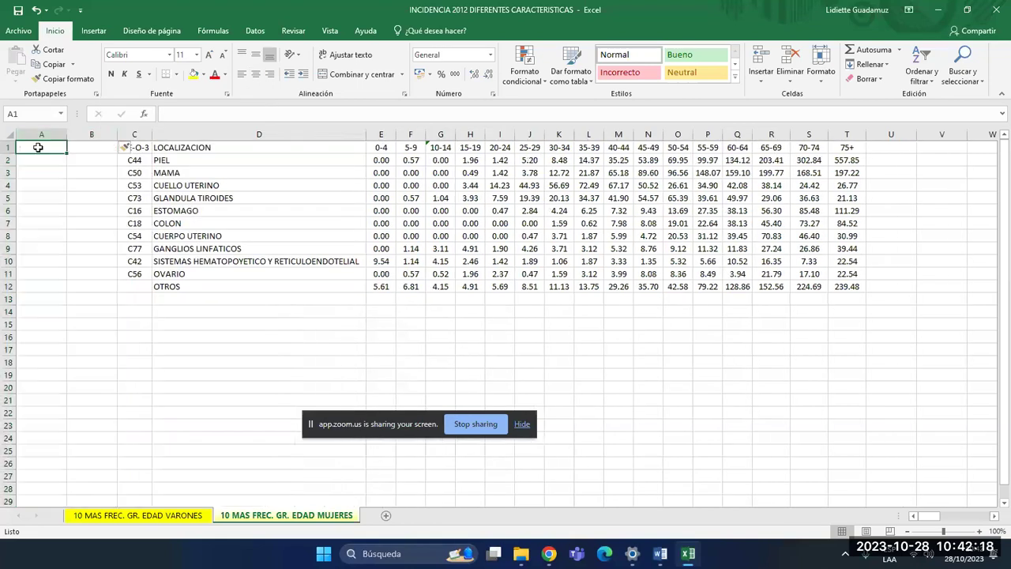
{"action": "type", "text": "AÑO"}
{"action": "key", "text": "Tab"}
{"action": "type", "text": "SEXO"}
{"action": "key", "text": "Return"}
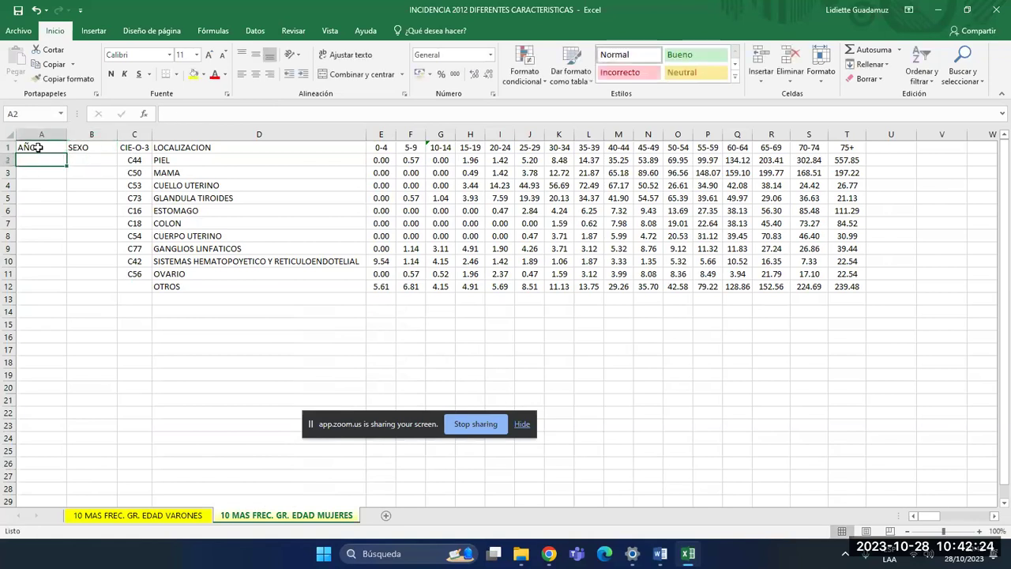
- Enter 2012 in A2 and fill it down the AÑO column through row 12
{"action": "type", "text": "2012"}
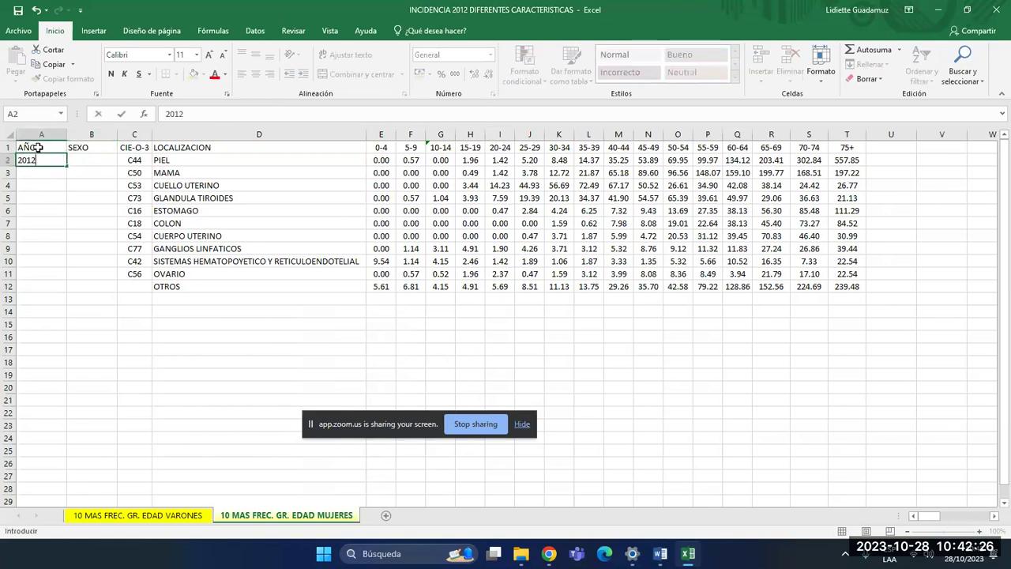
{"action": "key", "text": "Return"}
{"action": "left_click", "coordinate": [54, 161]}
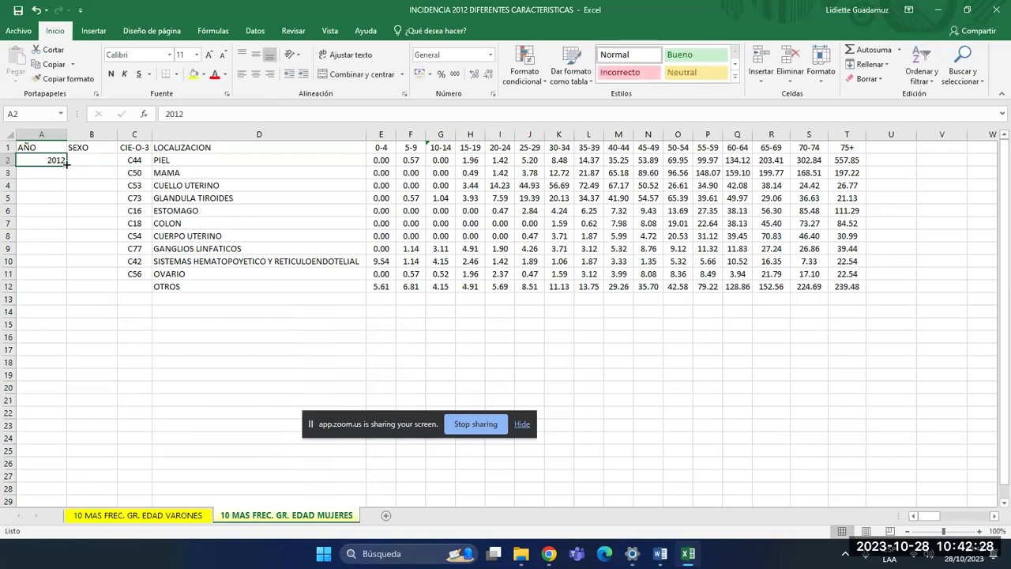
{"action": "left_click_drag", "start_coordinate": [66, 165], "coordinate": [68, 291]}
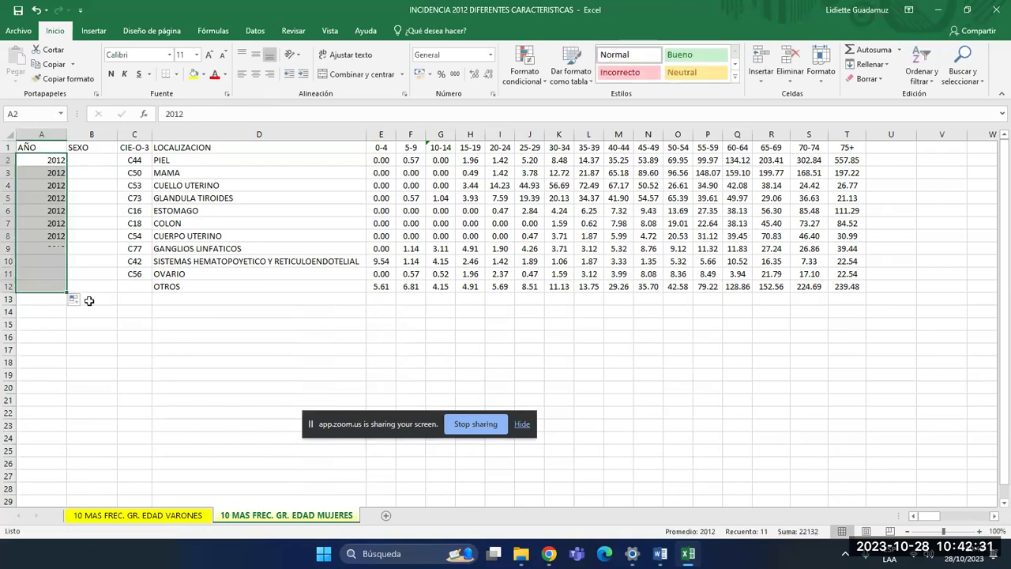
- Enter FEMENINO in B2 and fill it down the SEXO column through row 12
{"action": "left_click", "coordinate": [101, 167]}
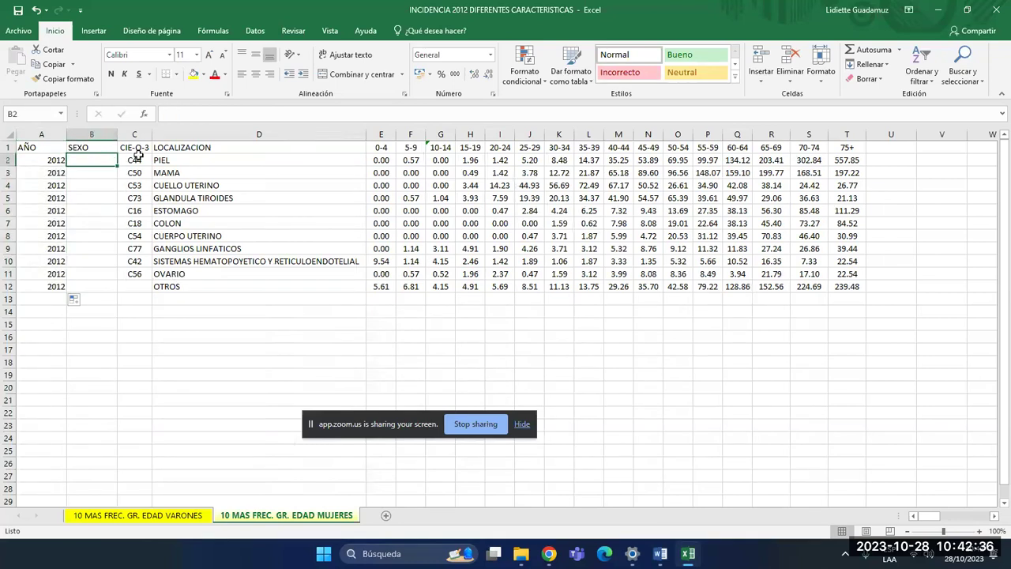
{"action": "type", "text": "FEMENINO"}
{"action": "key", "text": "Return"}
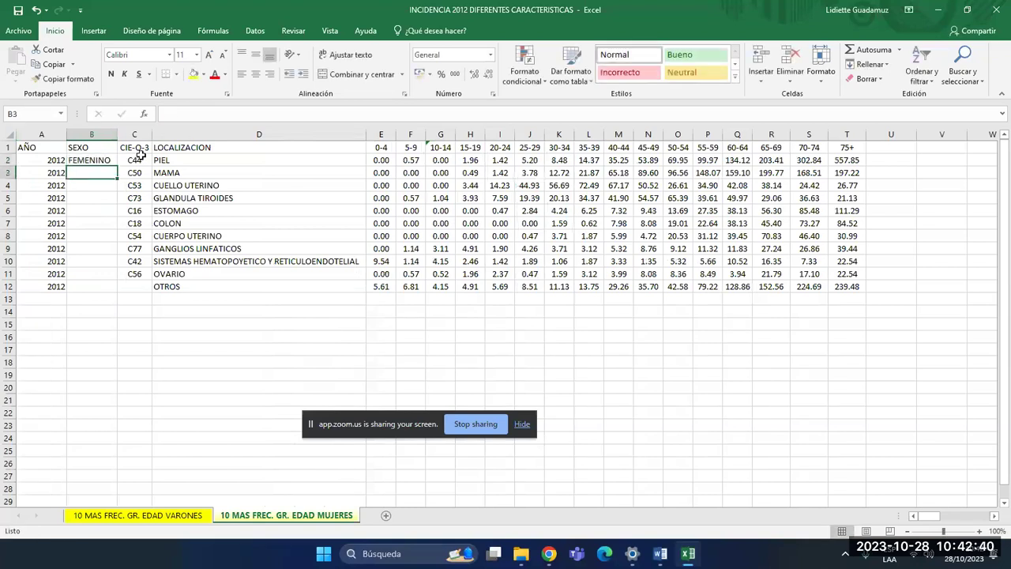
{"action": "left_click", "coordinate": [101, 162]}
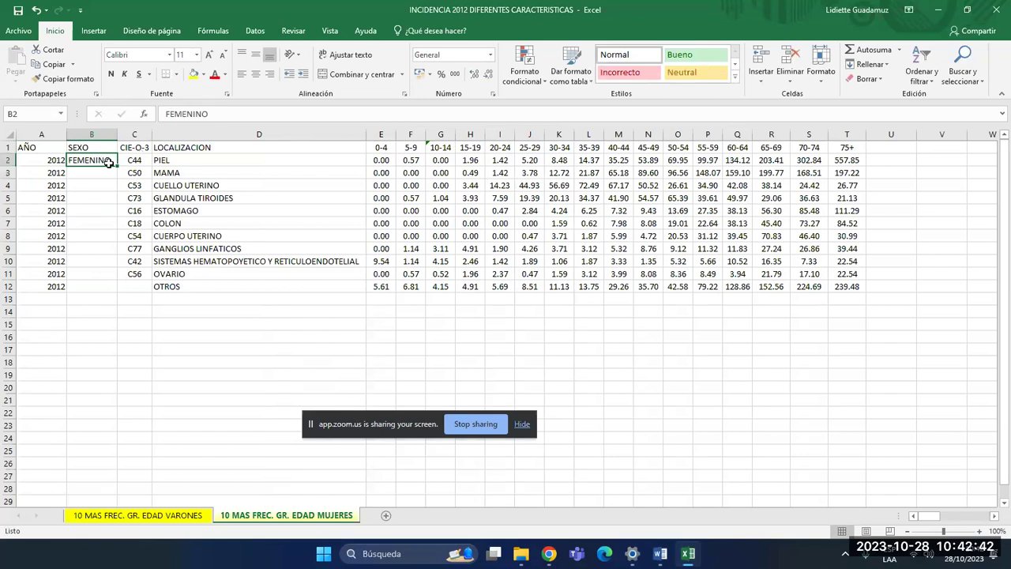
{"action": "left_click_drag", "start_coordinate": [118, 166], "coordinate": [110, 297]}
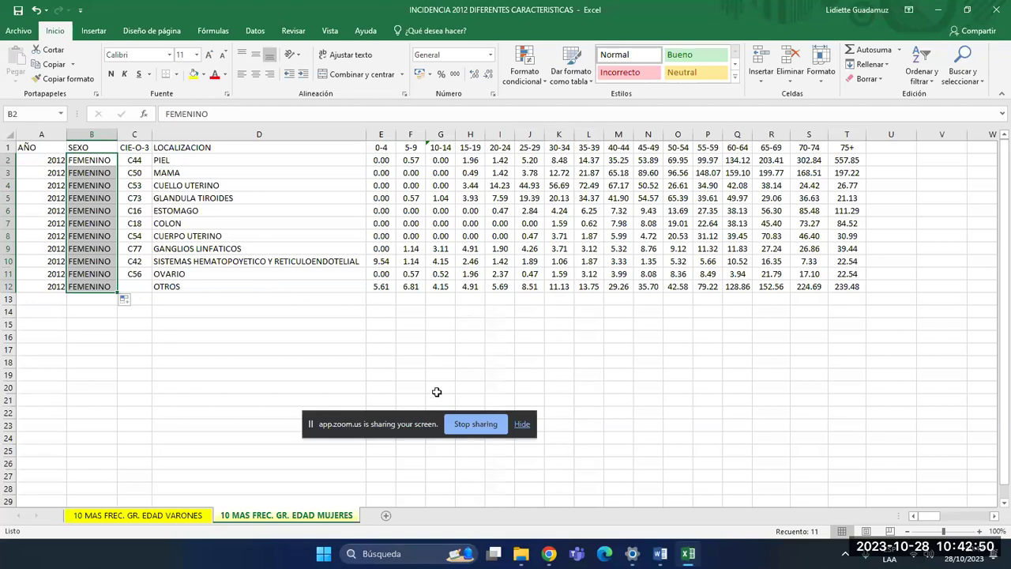
- Move the women's table A1:T12 to the 10 MAS FREC. GR. EDAD VARONES sheet, starting at cell A15
{"action": "left_click", "coordinate": [183, 516]}
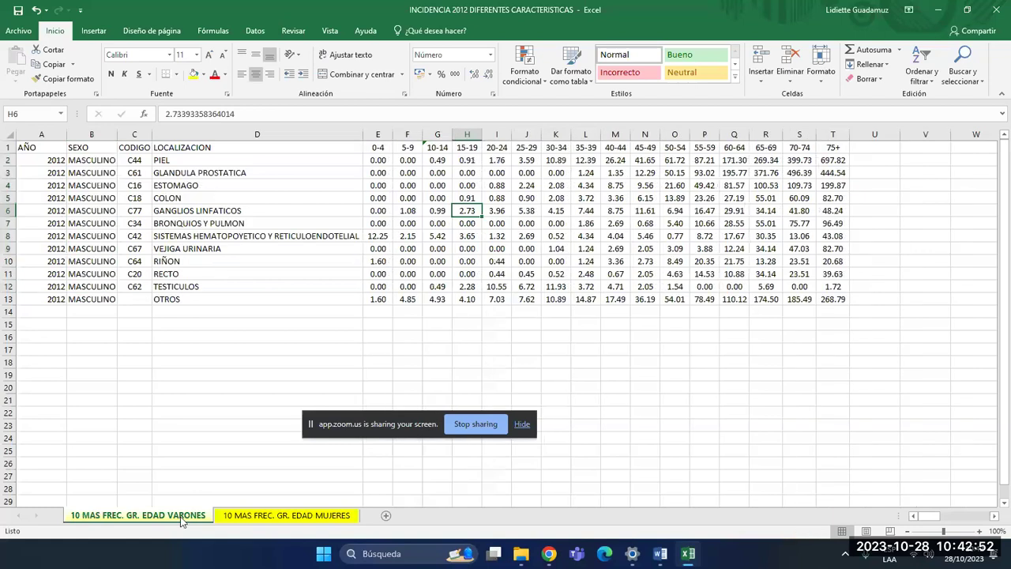
{"action": "left_click", "coordinate": [305, 517]}
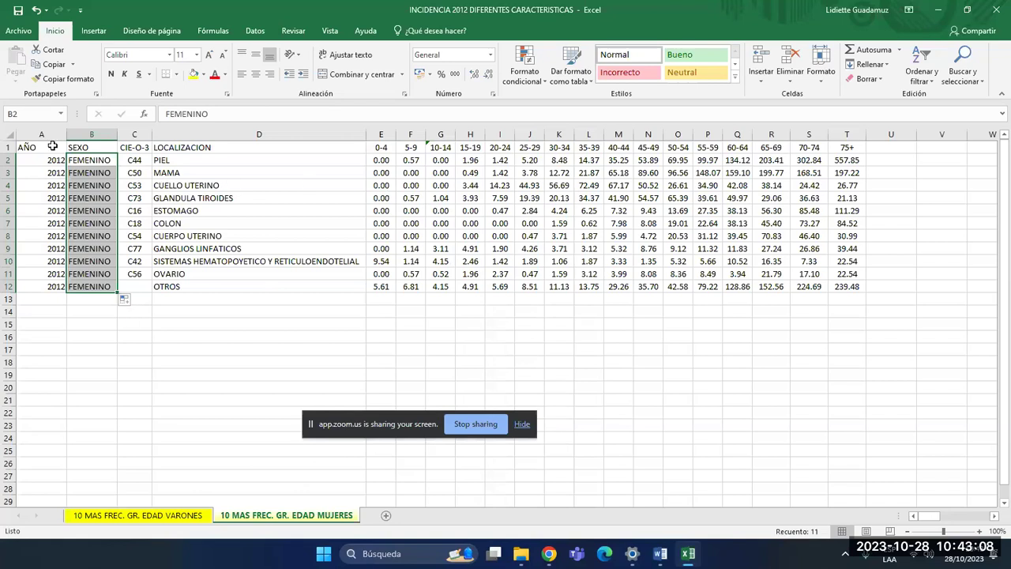
{"action": "left_click_drag", "start_coordinate": [49, 147], "coordinate": [846, 285]}
{"action": "right_click", "coordinate": [840, 252]}
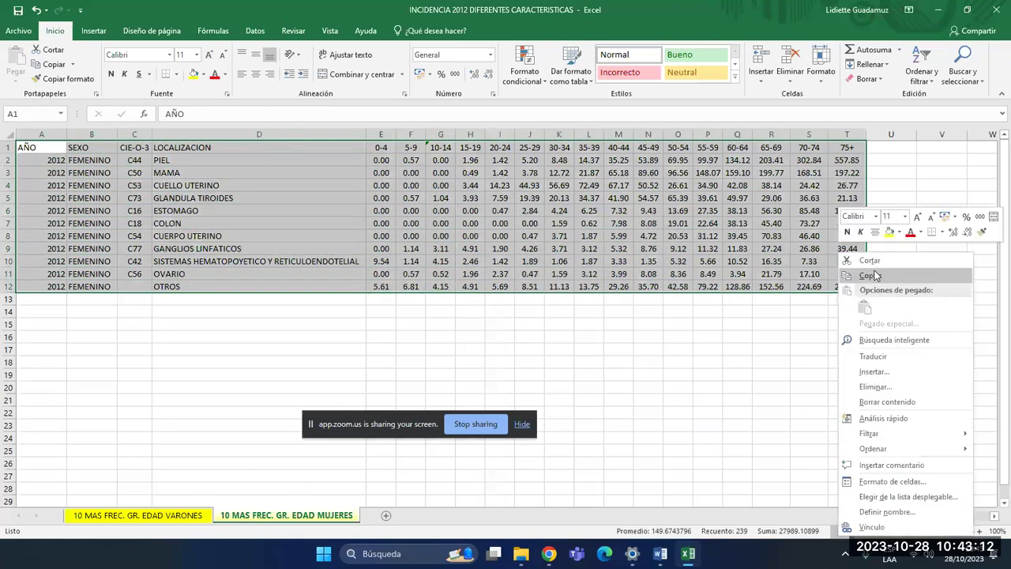
{"action": "left_click", "coordinate": [869, 261]}
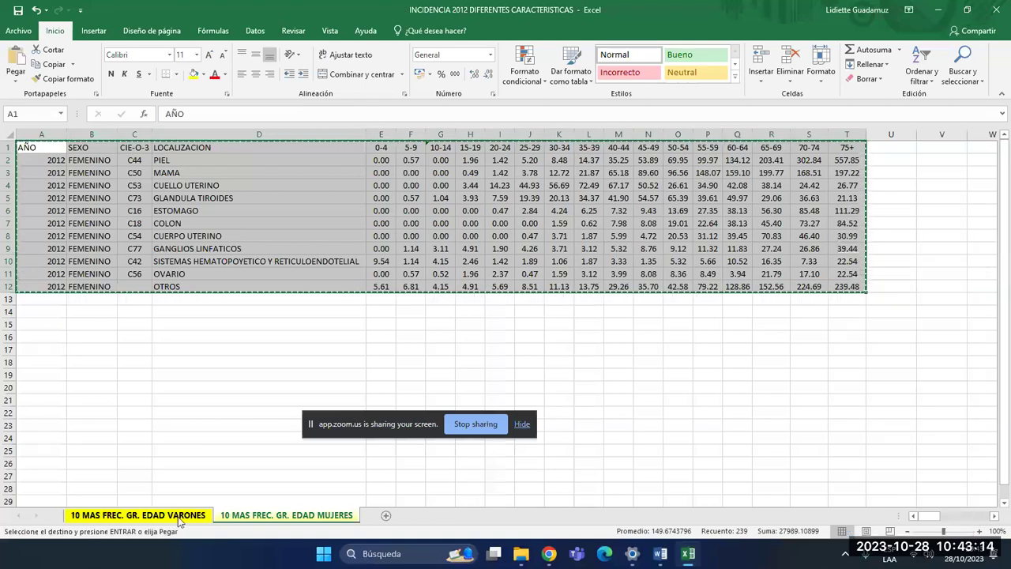
{"action": "left_click", "coordinate": [179, 519]}
{"action": "left_click", "coordinate": [46, 322]}
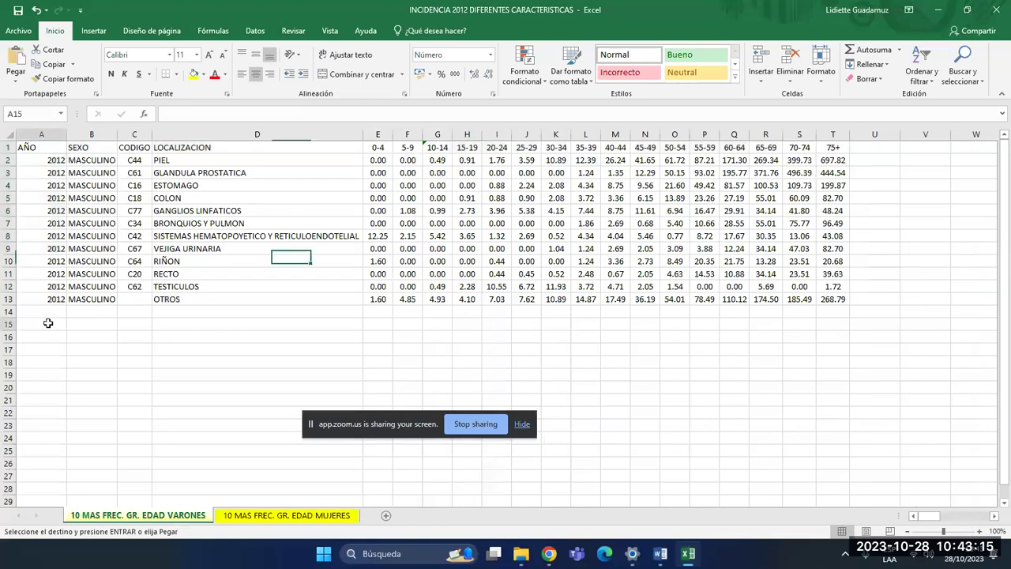
{"action": "left_click", "coordinate": [17, 54]}
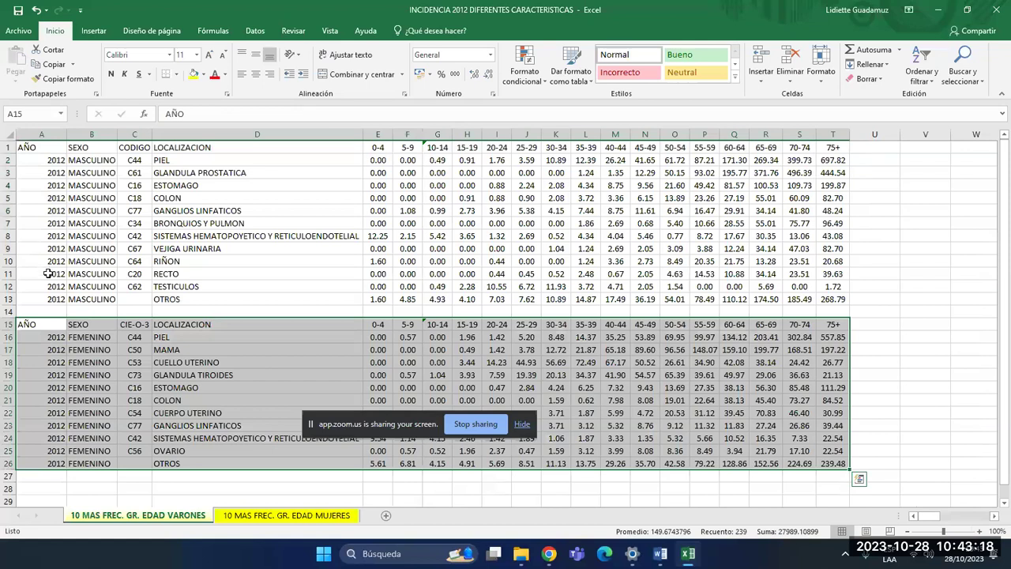
- Delete blank row 14 and the repeated heading row 15 so the FEMENINO records directly follow the MASCULINO ones
{"action": "left_click", "coordinate": [51, 301]}
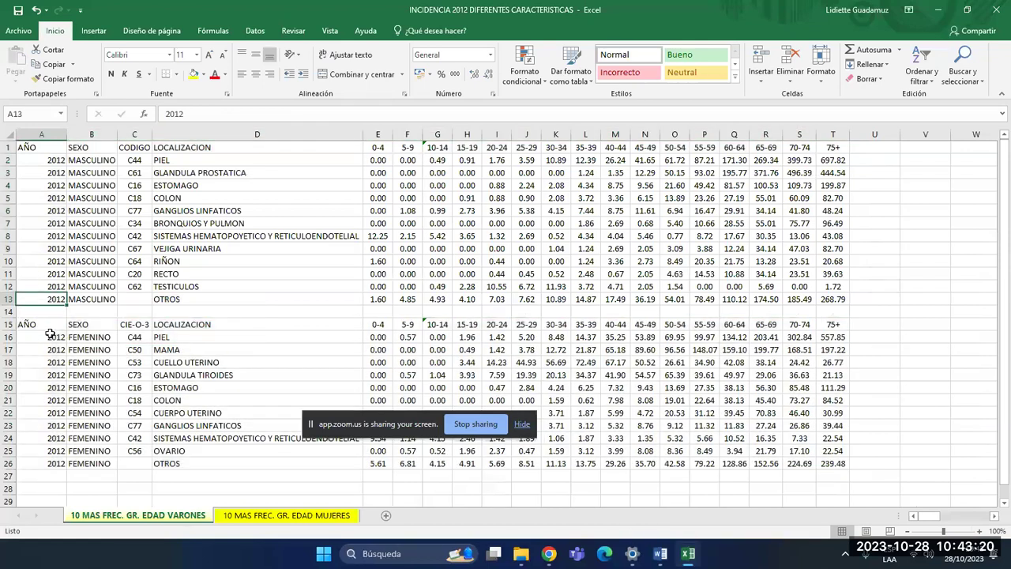
{"action": "left_click", "coordinate": [94, 336]}
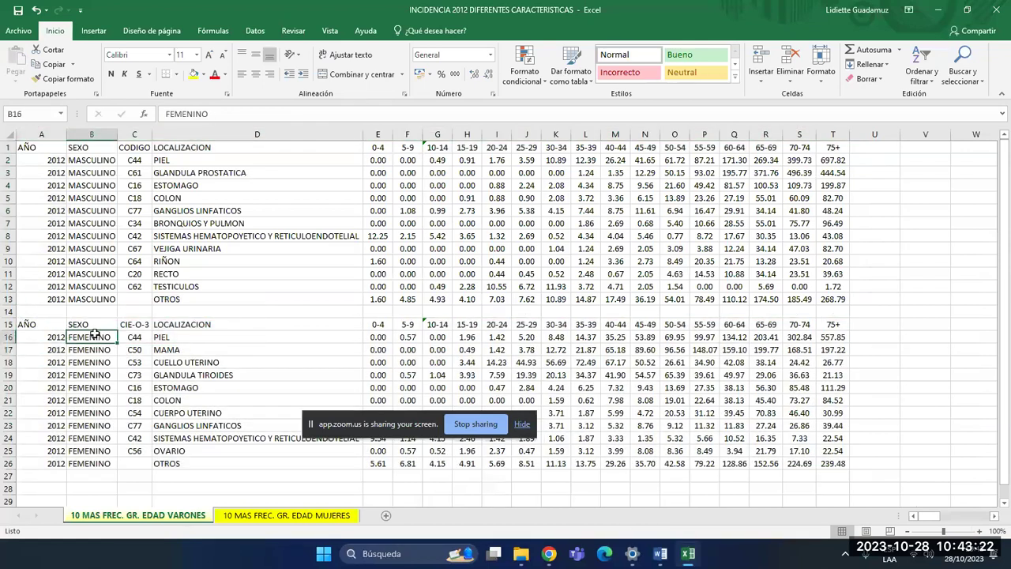
{"action": "left_click", "coordinate": [135, 286]}
{"action": "left_click", "coordinate": [134, 336]}
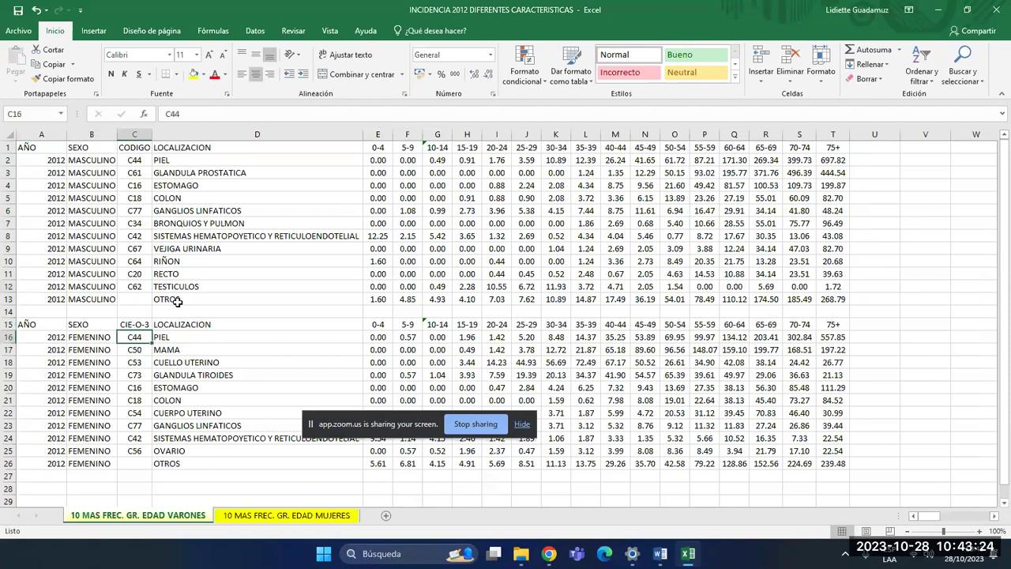
{"action": "left_click", "coordinate": [201, 288]}
{"action": "left_click", "coordinate": [195, 347]}
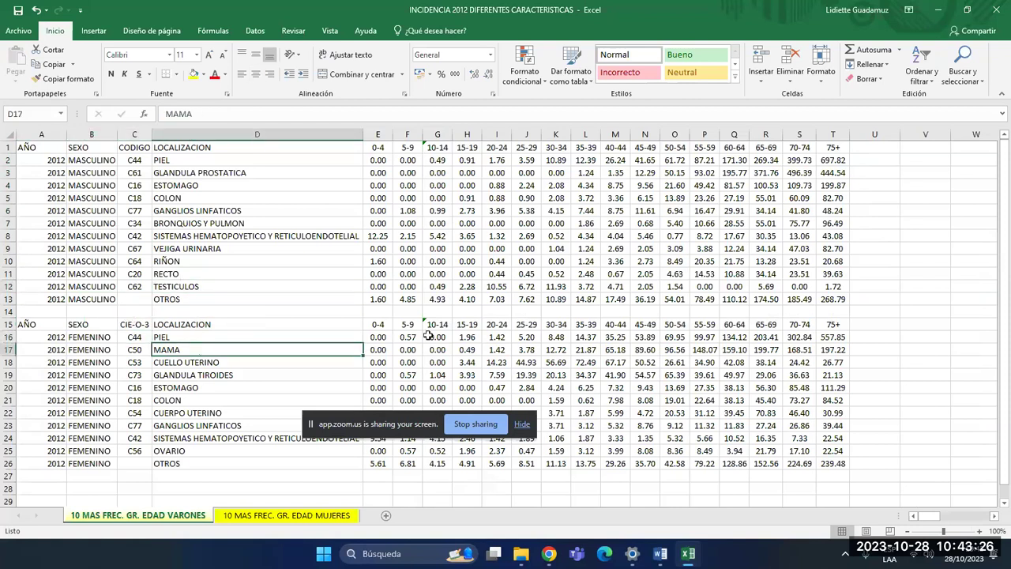
{"action": "left_click_drag", "start_coordinate": [10, 311], "coordinate": [8, 324]}
{"action": "right_click", "coordinate": [98, 323]}
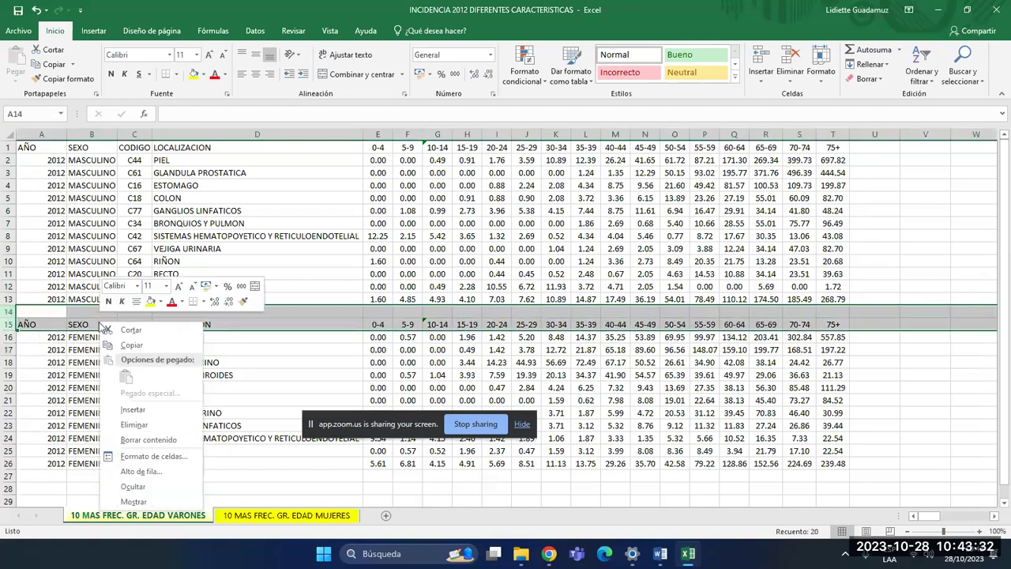
{"action": "left_click", "coordinate": [147, 425]}
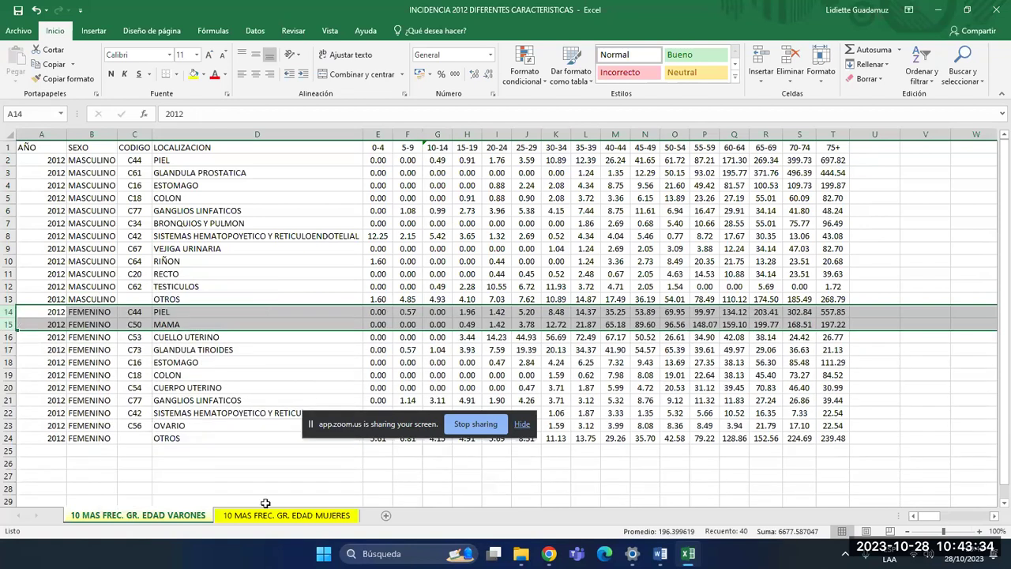
- Delete the emptied 10 MAS FREC. GR. EDAD MUJERES sheet and confirm its permanent removal
{"action": "left_click", "coordinate": [278, 517]}
{"action": "right_click", "coordinate": [278, 517]}
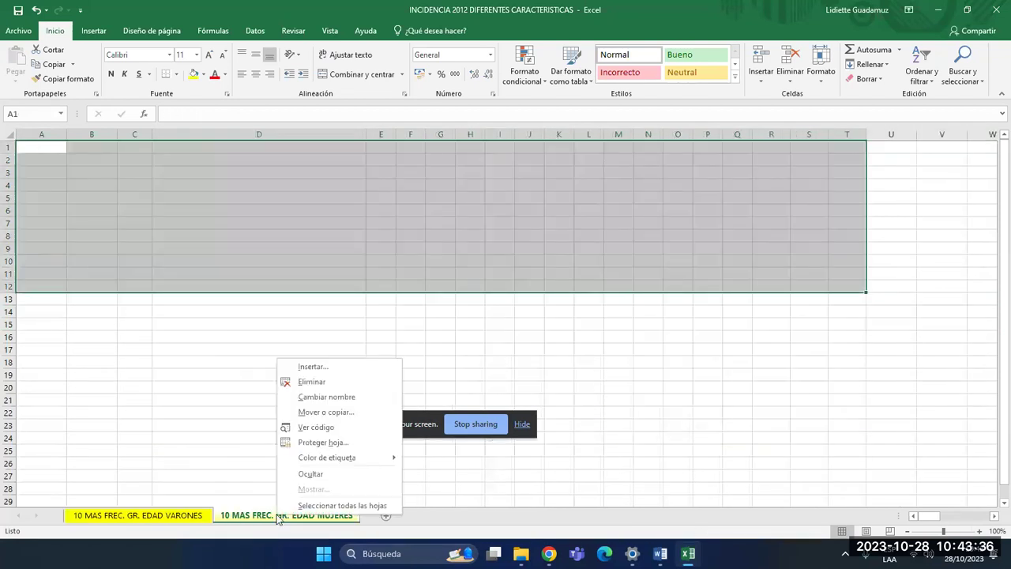
{"action": "left_click", "coordinate": [322, 383]}
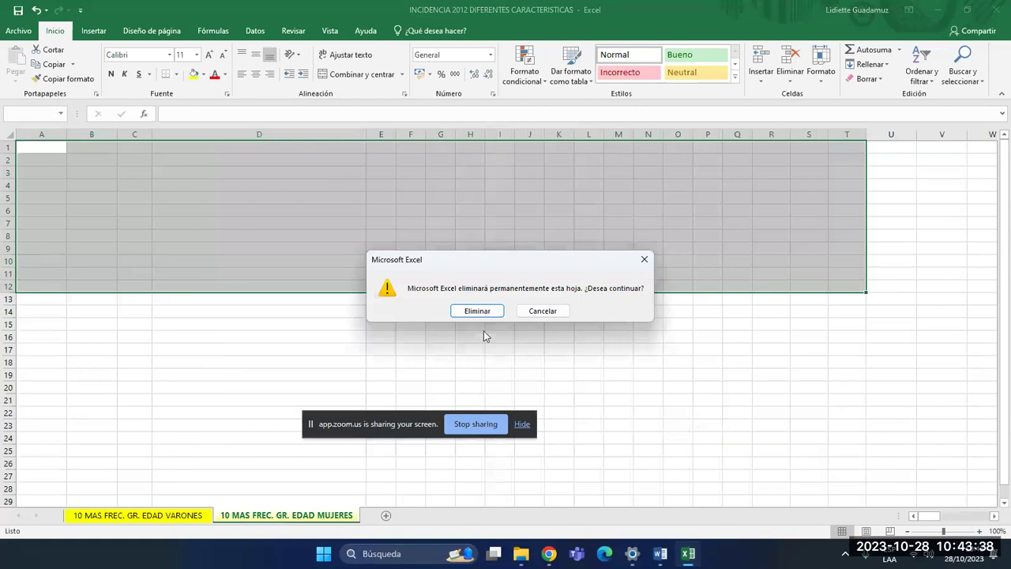
{"action": "left_click", "coordinate": [476, 310]}
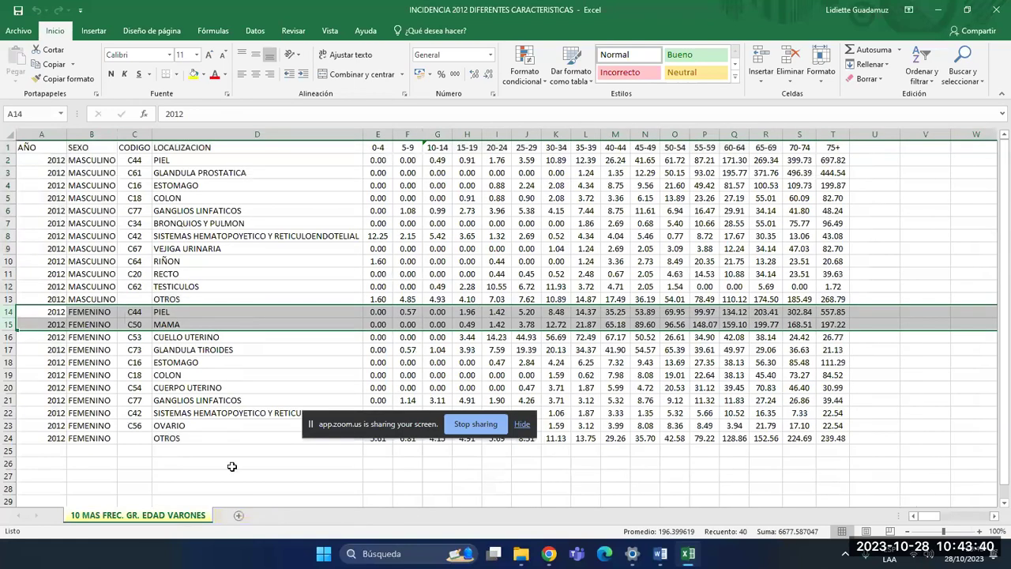
- Rename the remaining sheet, 10 MAS FREC. GR. EDAD VARONES, as 2012
{"action": "right_click", "coordinate": [159, 516]}
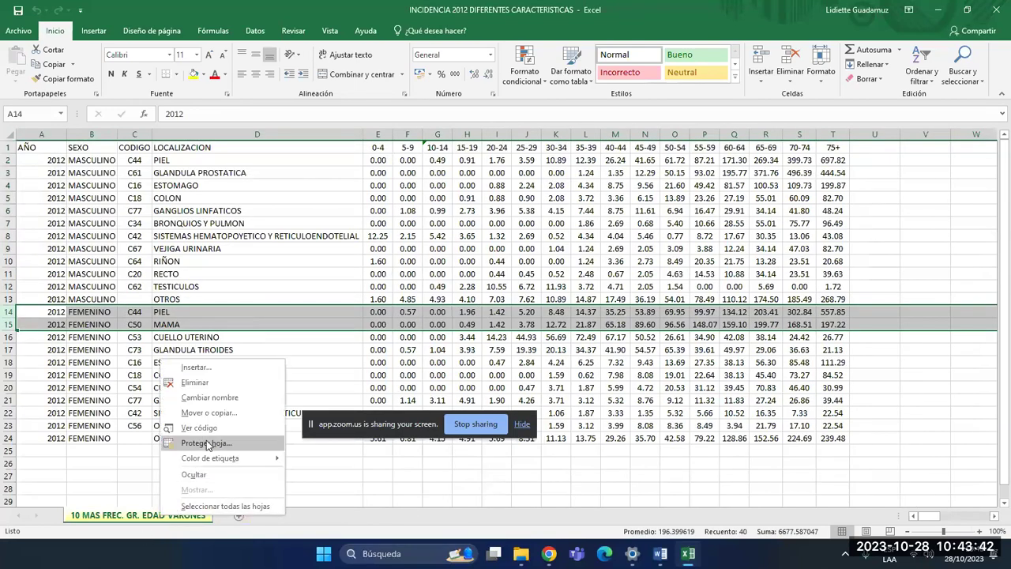
{"action": "left_click", "coordinate": [218, 398]}
{"action": "type", "text": "2012"}
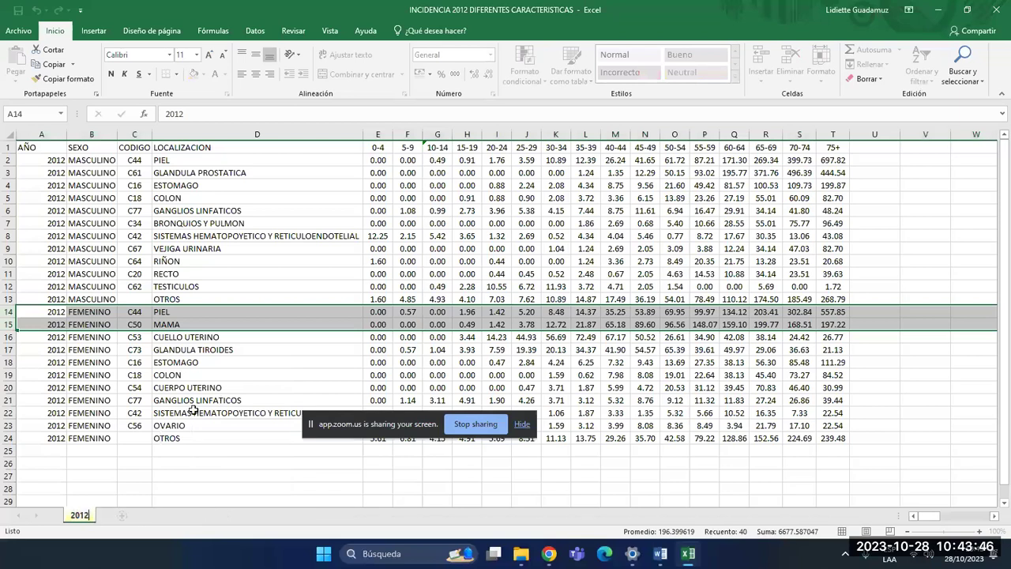
{"action": "left_click", "coordinate": [225, 271]}
- Save the workbook with cell A1 selected, and begin saving a copy in the Escritorio folder
{"action": "left_click", "coordinate": [42, 148]}
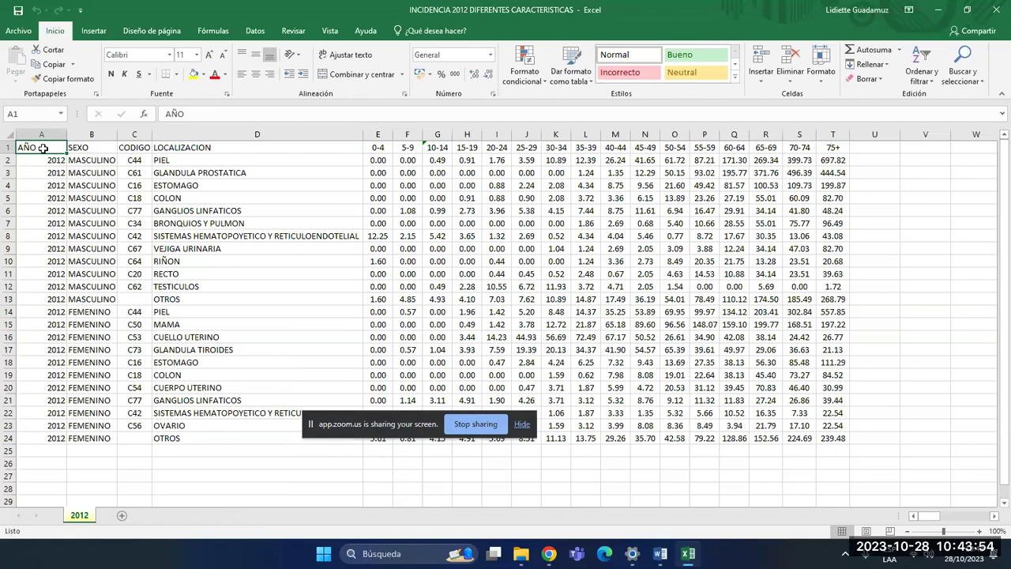
{"action": "left_click", "coordinate": [17, 10]}
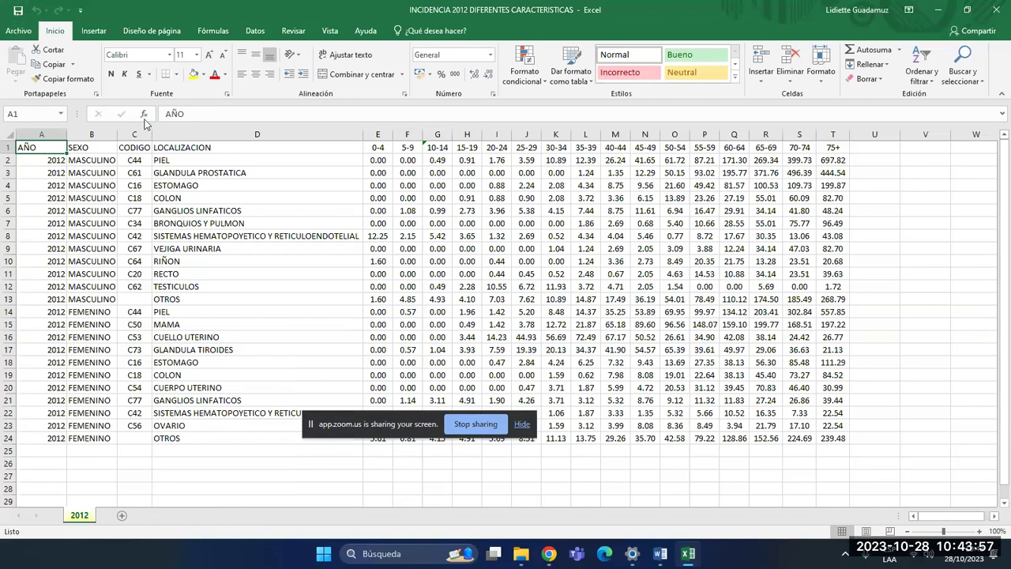
{"action": "left_click", "coordinate": [22, 35]}
{"action": "left_click", "coordinate": [51, 154]}
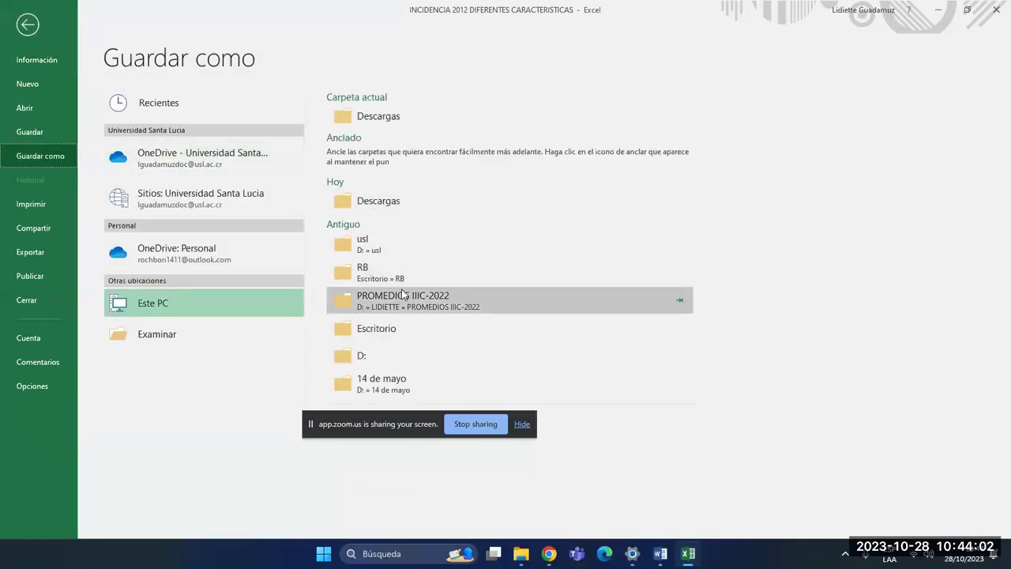
{"action": "left_click", "coordinate": [385, 285]}
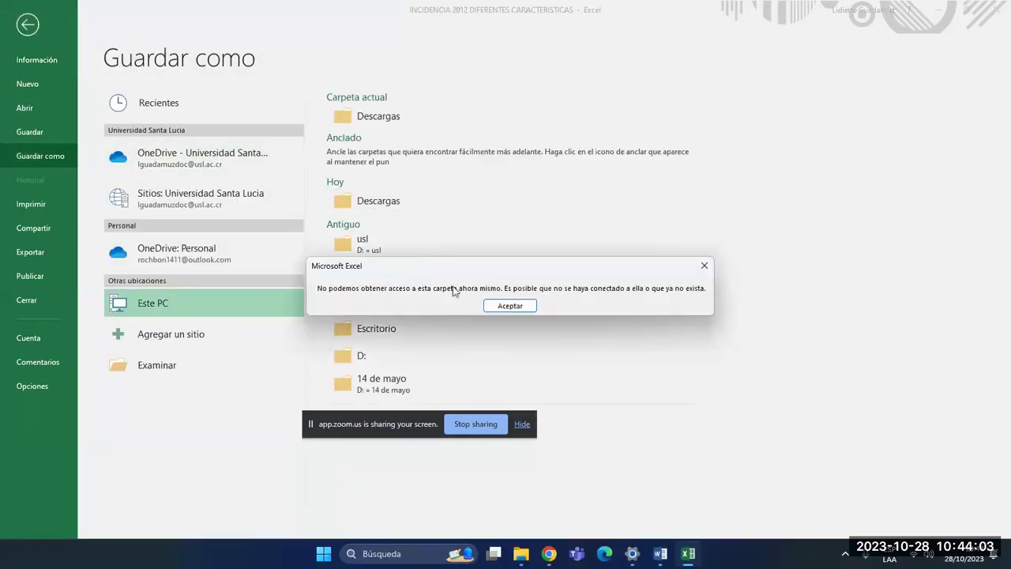
{"action": "left_click", "coordinate": [510, 310]}
{"action": "left_click", "coordinate": [397, 331]}
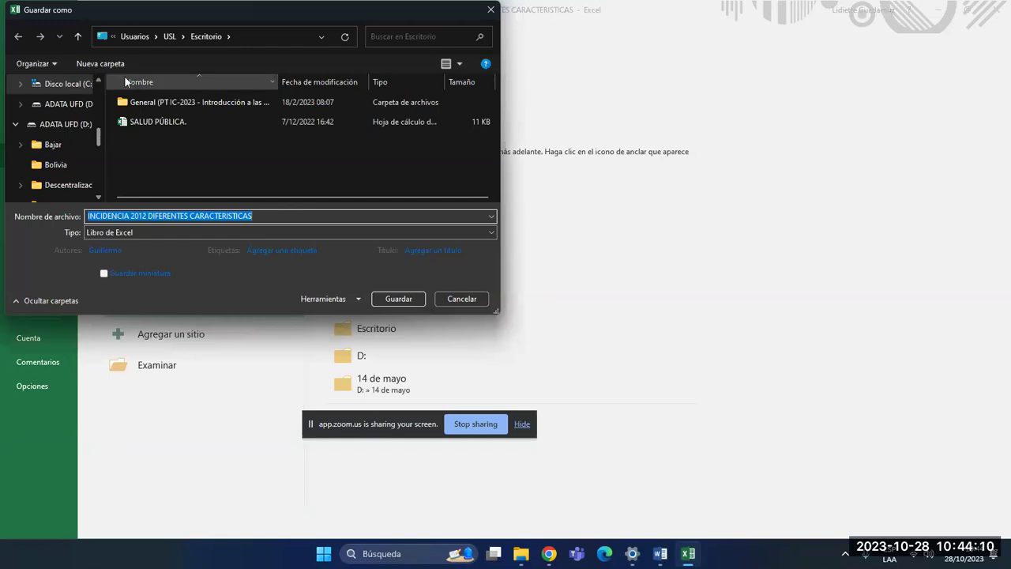
- Create a folder named rb in Escritorio and save the workbook in it as 2012
{"action": "left_click", "coordinate": [99, 63]}
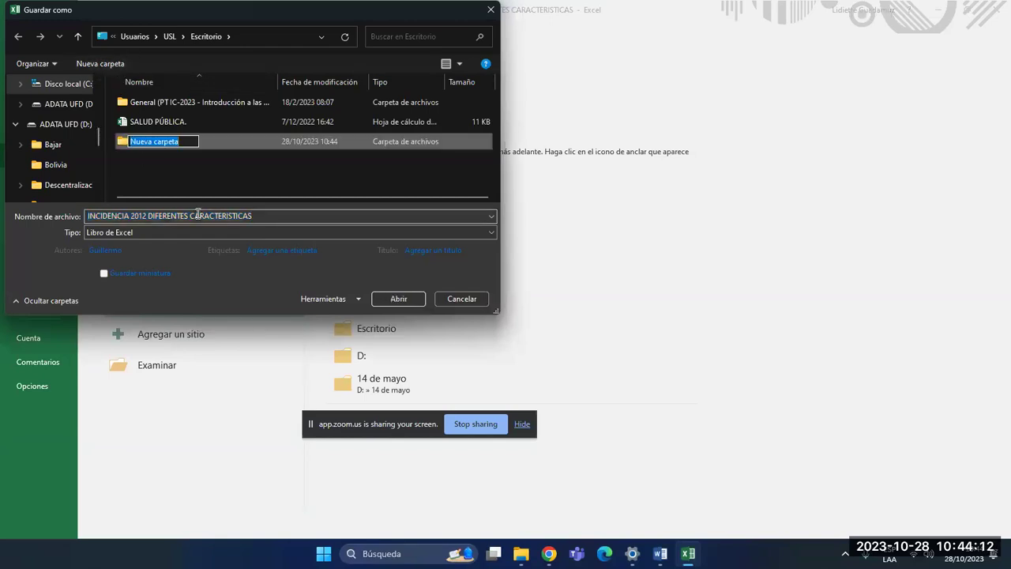
{"action": "type", "text": "rb"}
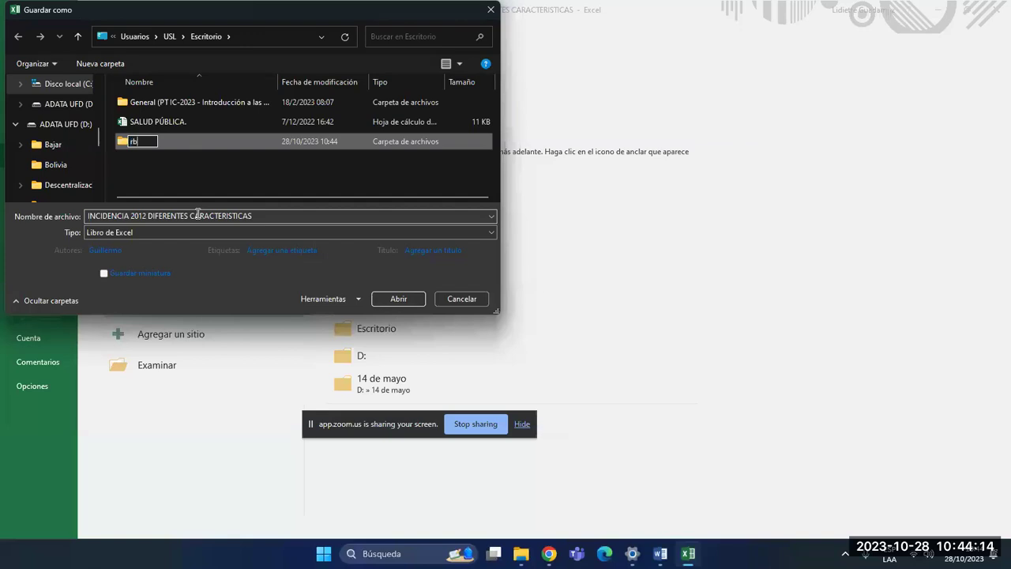
{"action": "key", "text": "Return"}
{"action": "key", "text": "Return"}
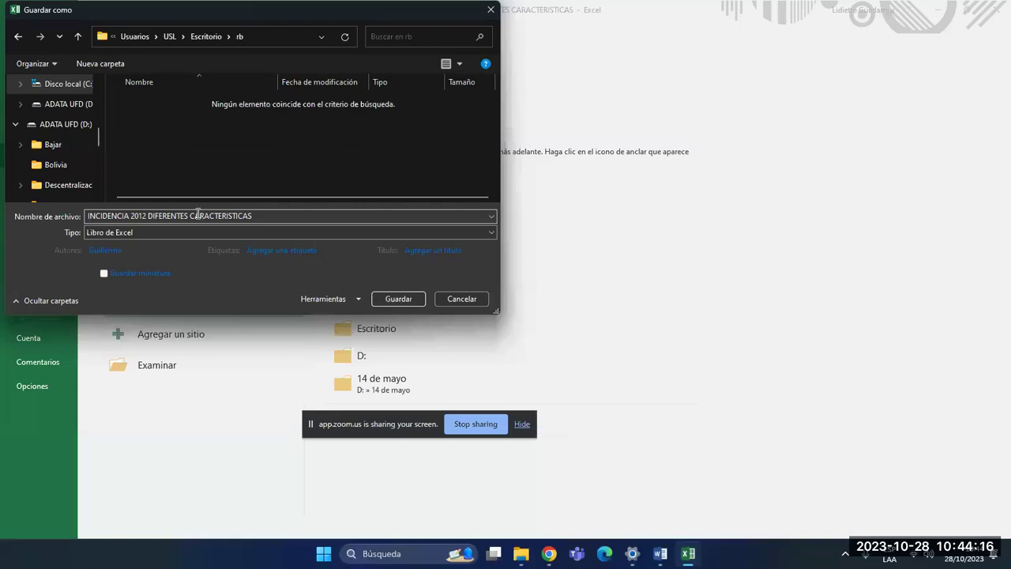
{"action": "type", "text": "2012"}
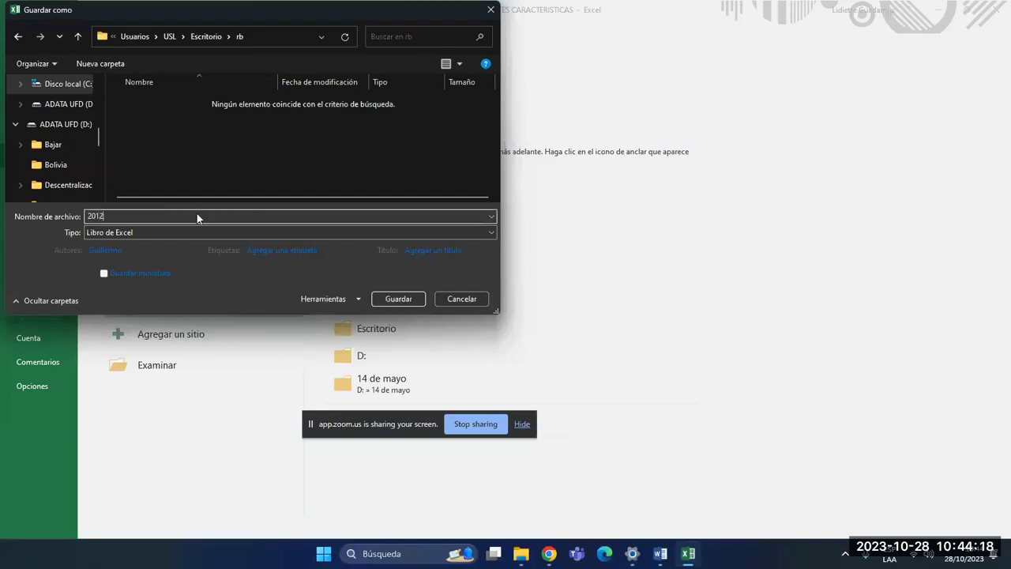
{"action": "left_click", "coordinate": [400, 299]}
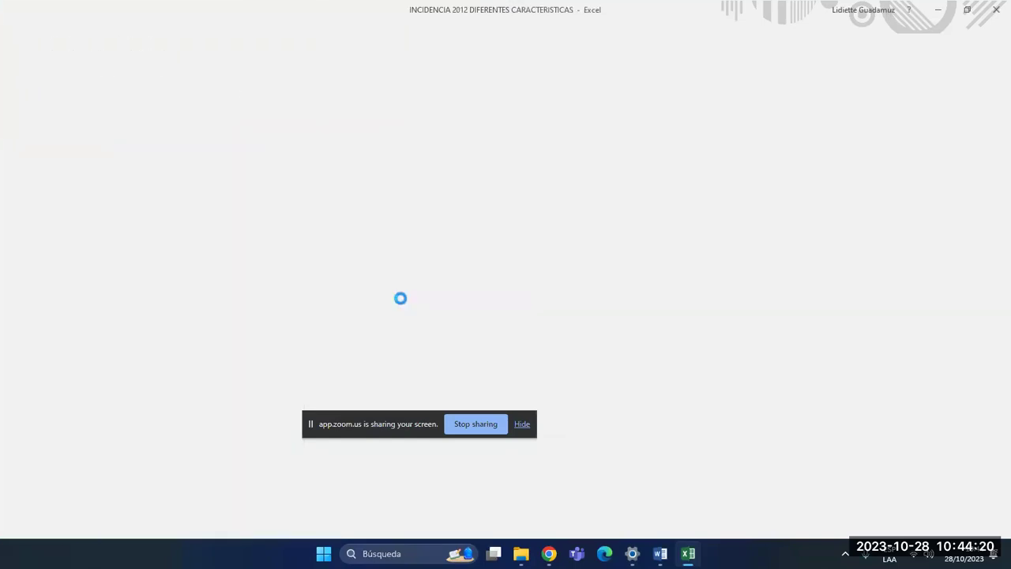
{"action": "left_click", "coordinate": [402, 299]}
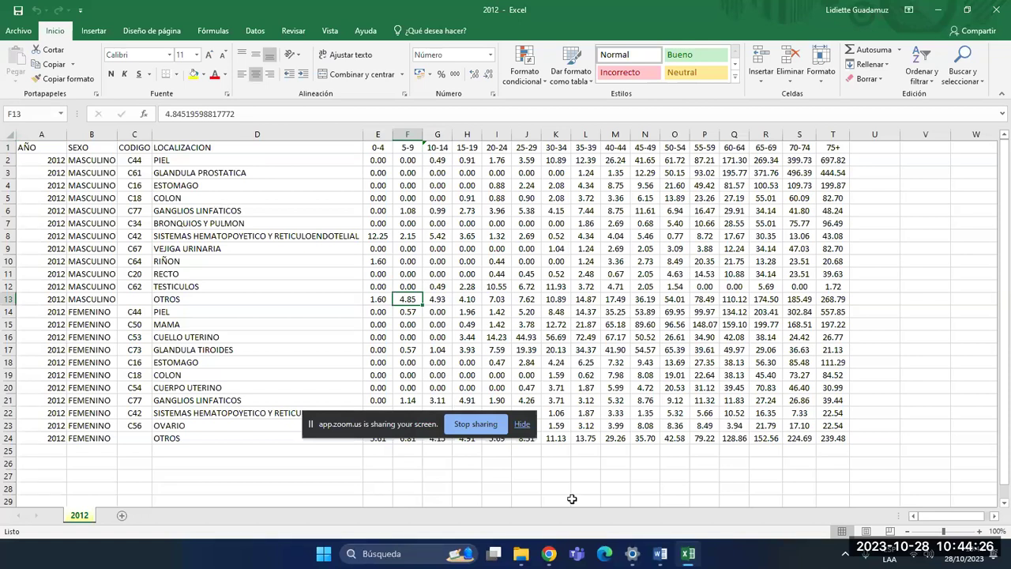
- Switch to the Moodle course in Chrome and open the settings of the Subir aquí el EXCEL assignment
{"action": "mouse_move", "coordinate": [548, 557]}
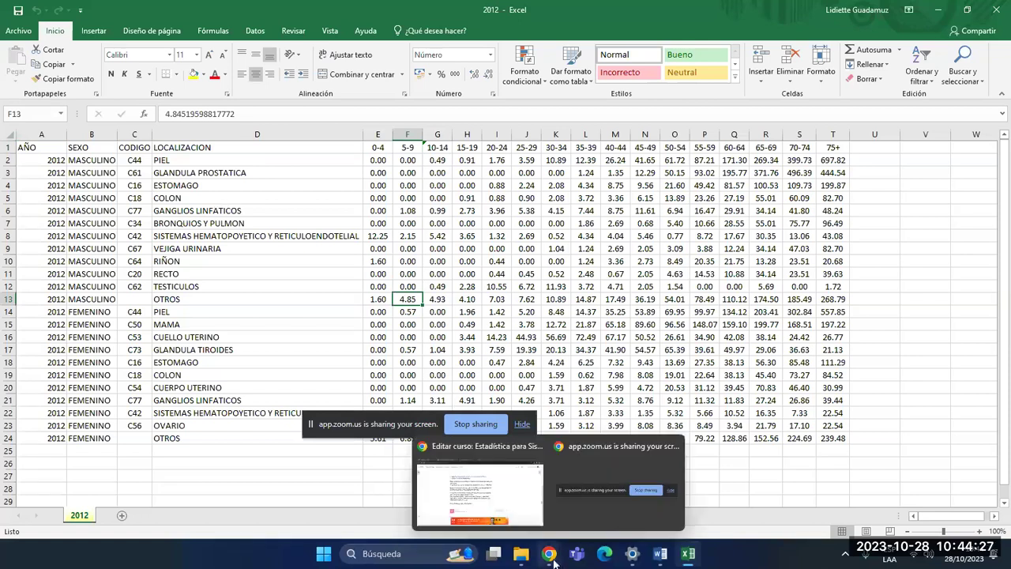
{"action": "left_click", "coordinate": [522, 498]}
{"action": "scroll", "coordinate": [459, 366], "scroll_direction": "down", "scroll_amount": 3}
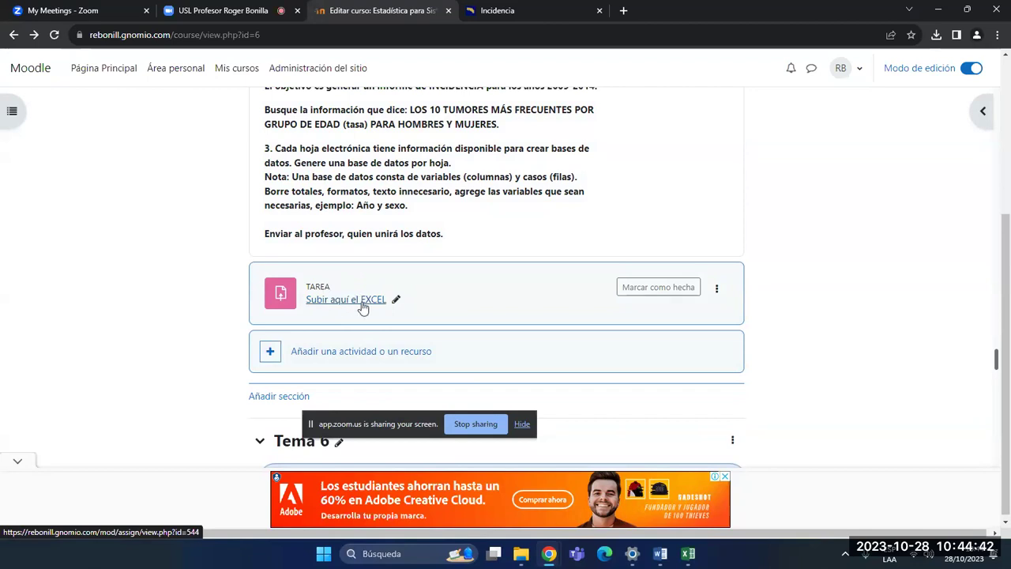
{"action": "left_click", "coordinate": [718, 290]}
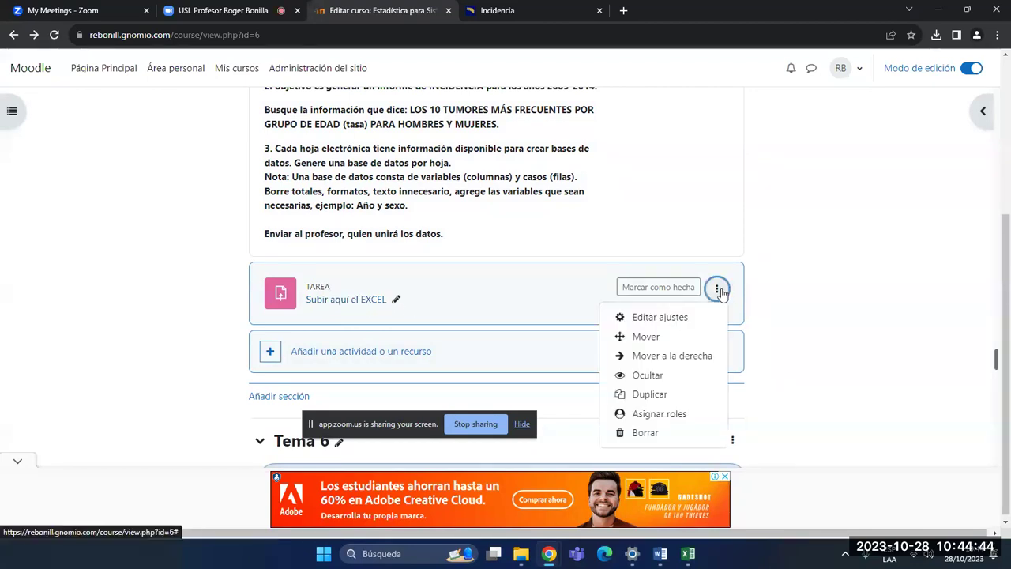
{"action": "left_click", "coordinate": [656, 317]}
- Disable the assignment's due date (Fecha de entrega), save the changes and return to the course
{"action": "scroll", "coordinate": [596, 332], "scroll_direction": "down", "scroll_amount": 10}
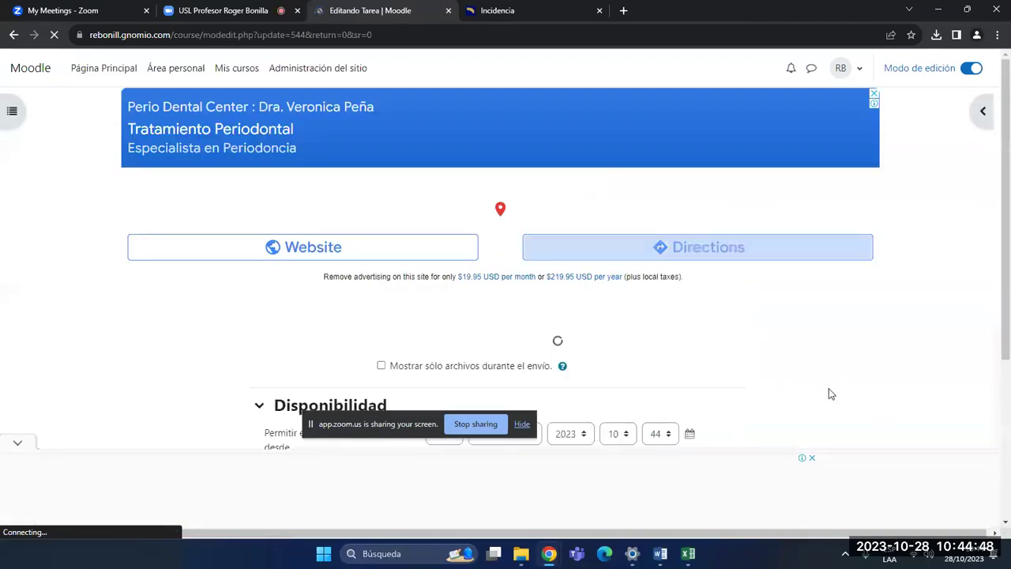
{"action": "scroll", "coordinate": [818, 385], "scroll_direction": "down", "scroll_amount": 1}
{"action": "left_click", "coordinate": [381, 347]}
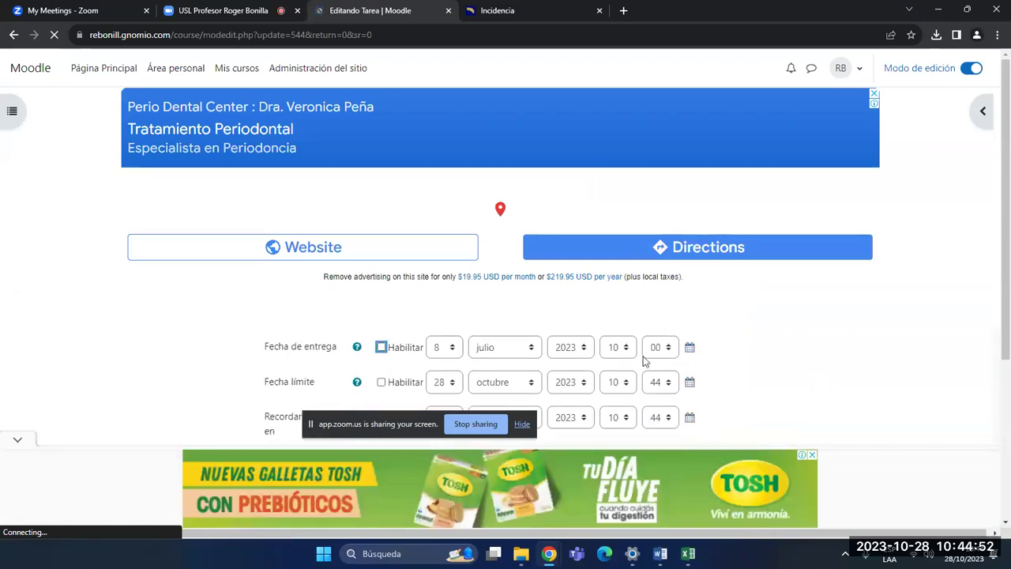
{"action": "scroll", "coordinate": [646, 356], "scroll_direction": "down", "scroll_amount": 2}
{"action": "scroll", "coordinate": [709, 365], "scroll_direction": "down", "scroll_amount": 2}
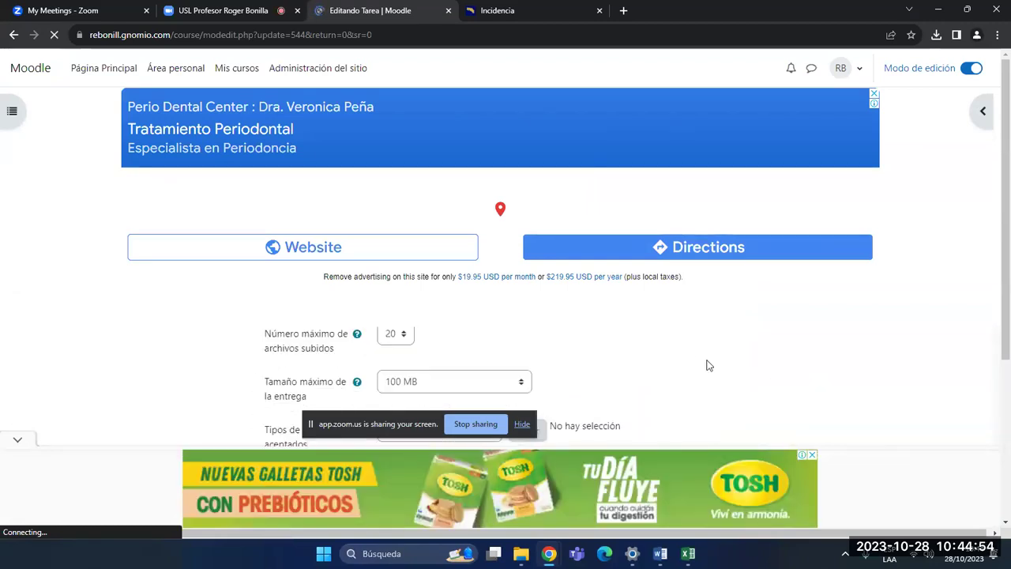
{"action": "scroll", "coordinate": [576, 336], "scroll_direction": "down", "scroll_amount": 2}
{"action": "scroll", "coordinate": [641, 337], "scroll_direction": "down", "scroll_amount": 3}
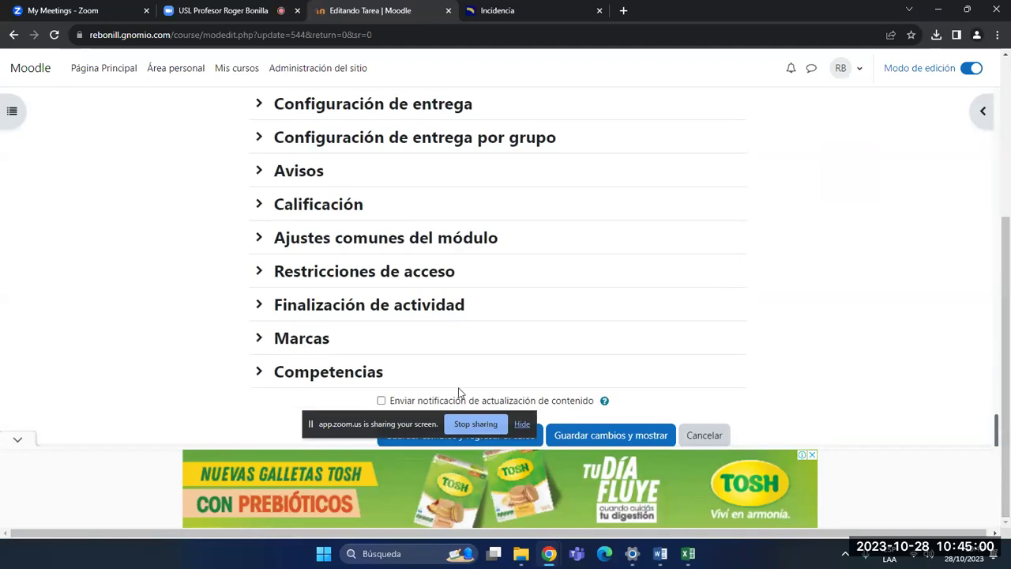
{"action": "left_click_drag", "start_coordinate": [386, 424], "coordinate": [139, 402]}
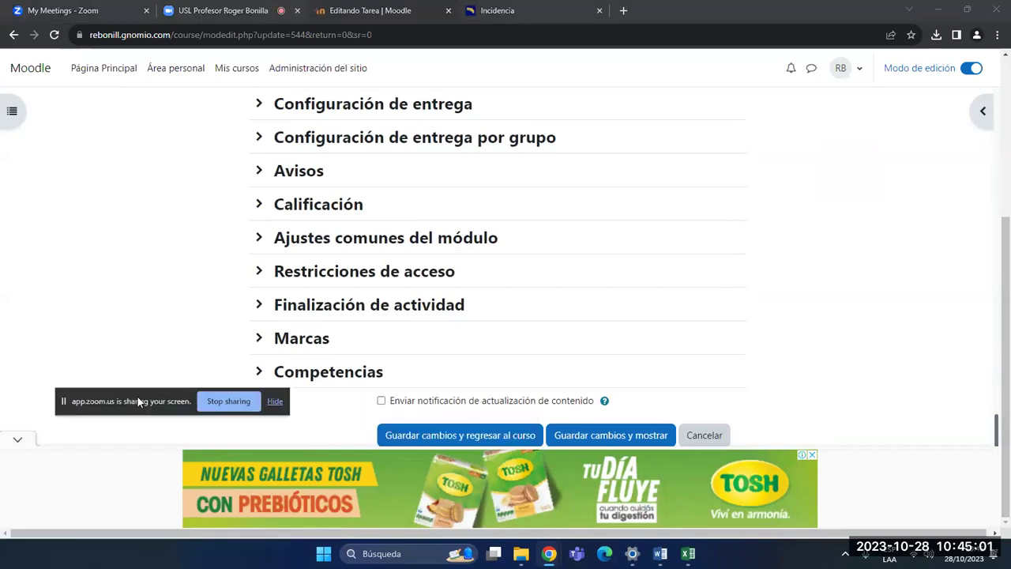
{"action": "left_click", "coordinate": [498, 437]}
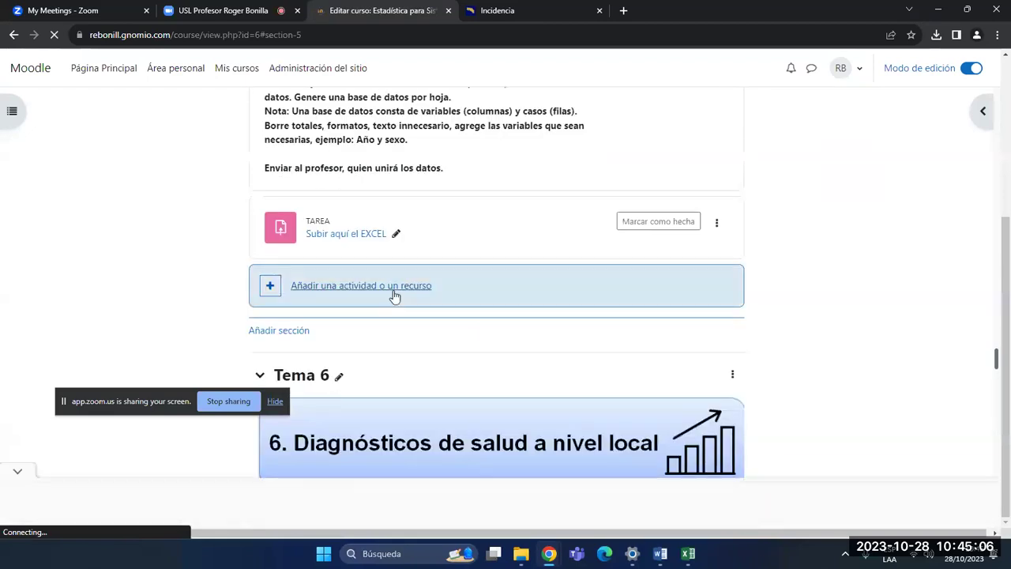
- Open the Subir aquí el EXCEL assignment and start editing its existing submission
{"action": "left_click", "coordinate": [352, 234]}
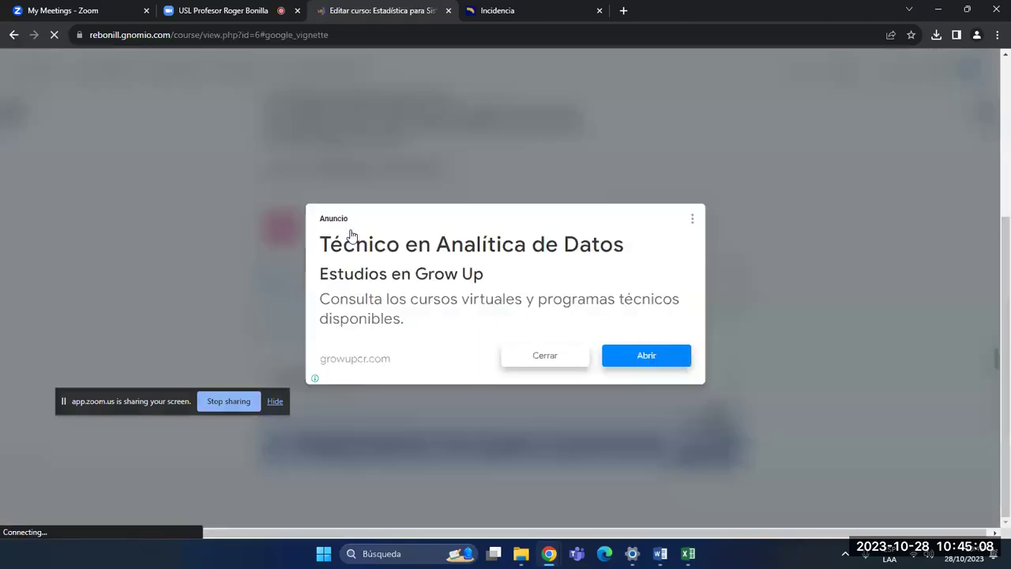
{"action": "left_click", "coordinate": [544, 361]}
{"action": "scroll", "coordinate": [514, 364], "scroll_direction": "down", "scroll_amount": 2}
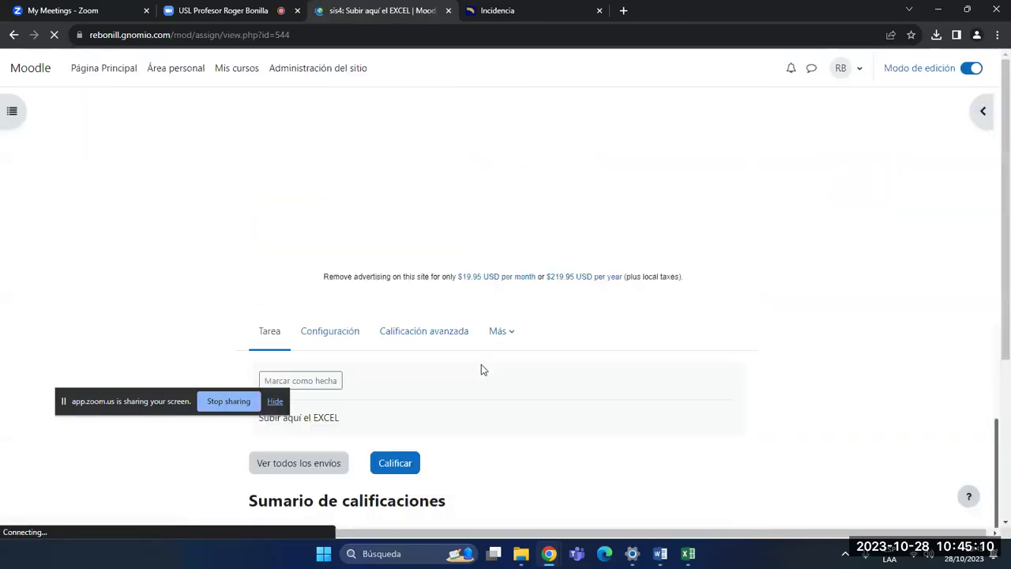
{"action": "scroll", "coordinate": [331, 445], "scroll_direction": "down", "scroll_amount": 2}
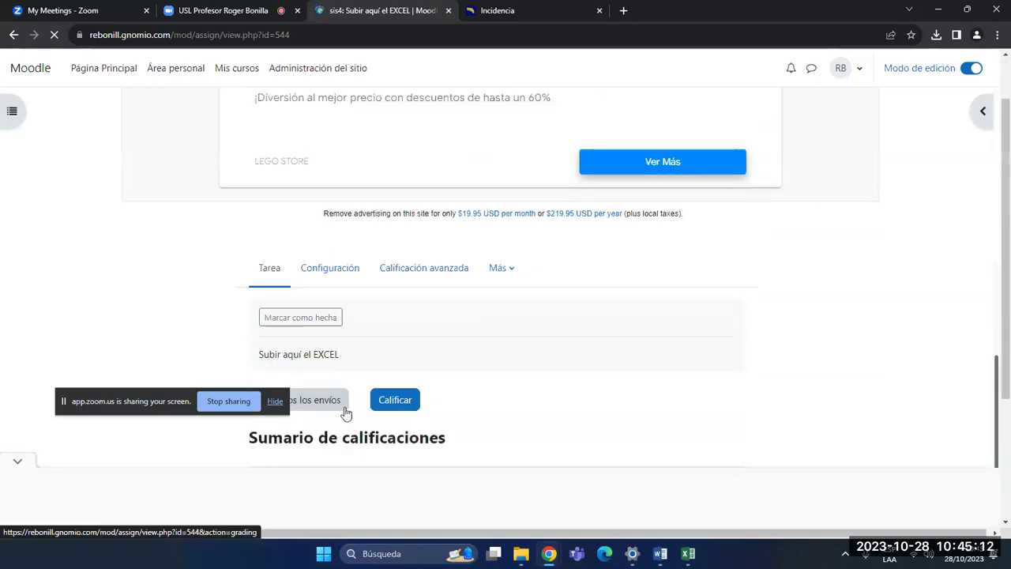
{"action": "scroll", "coordinate": [324, 345], "scroll_direction": "down", "scroll_amount": 2}
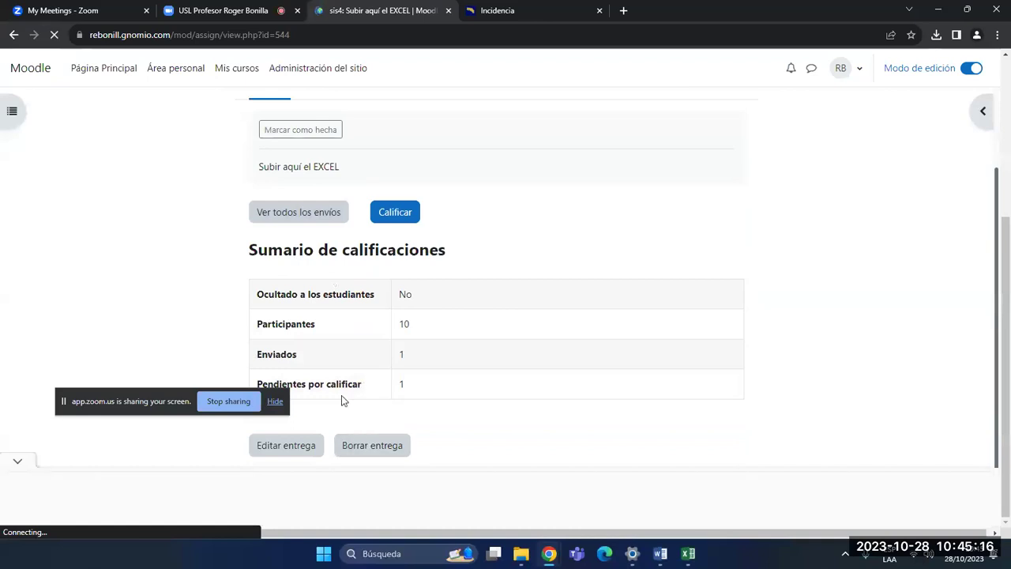
{"action": "scroll", "coordinate": [316, 338], "scroll_direction": "up", "scroll_amount": 2}
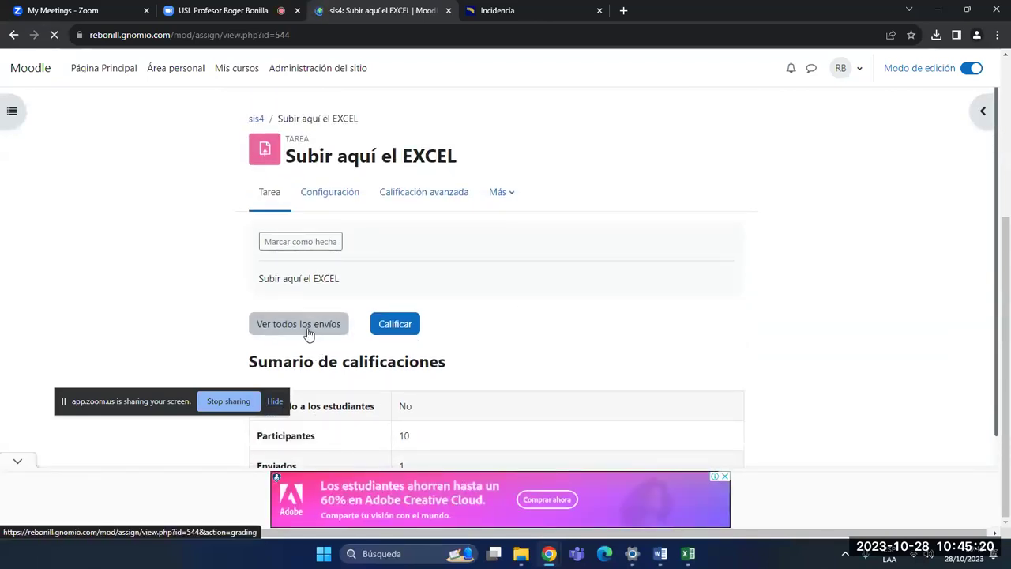
{"action": "left_click", "coordinate": [12, 35]}
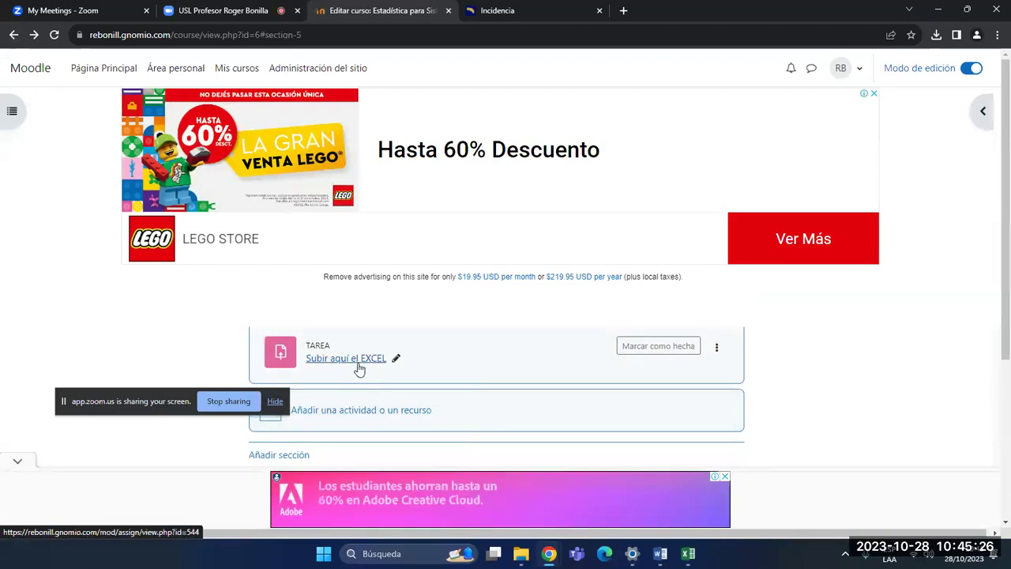
{"action": "left_click", "coordinate": [360, 361]}
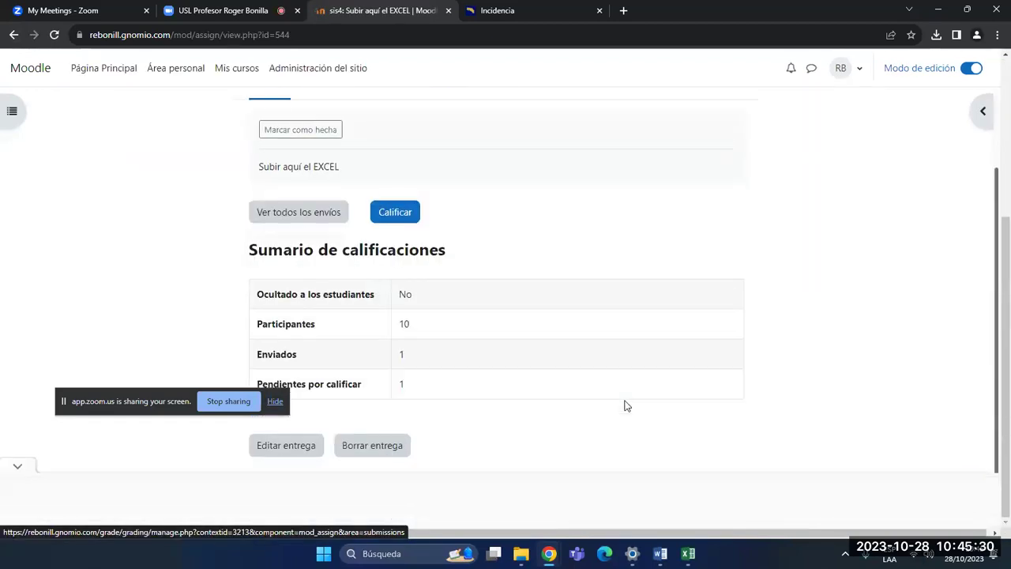
{"action": "left_click", "coordinate": [285, 447]}
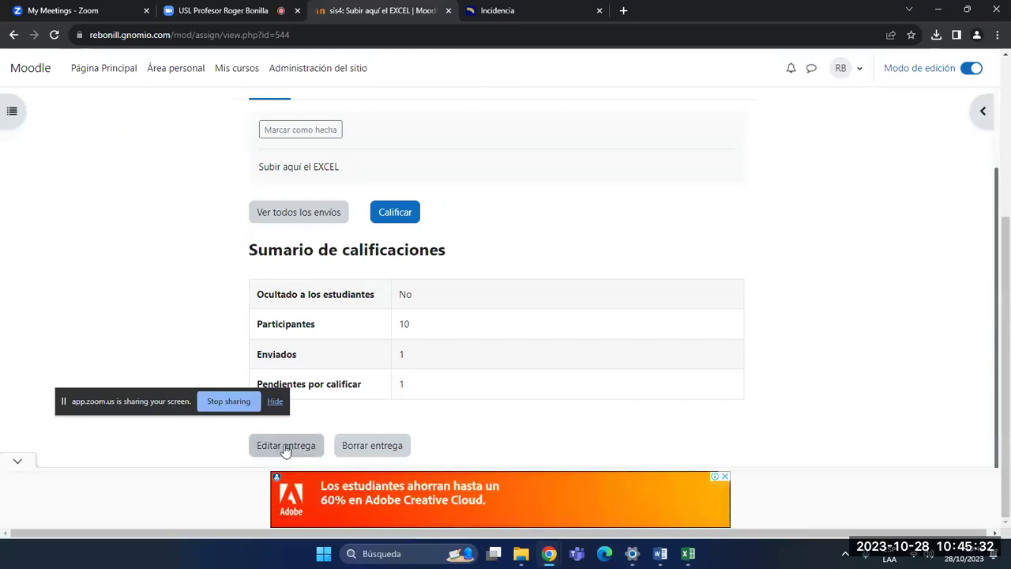
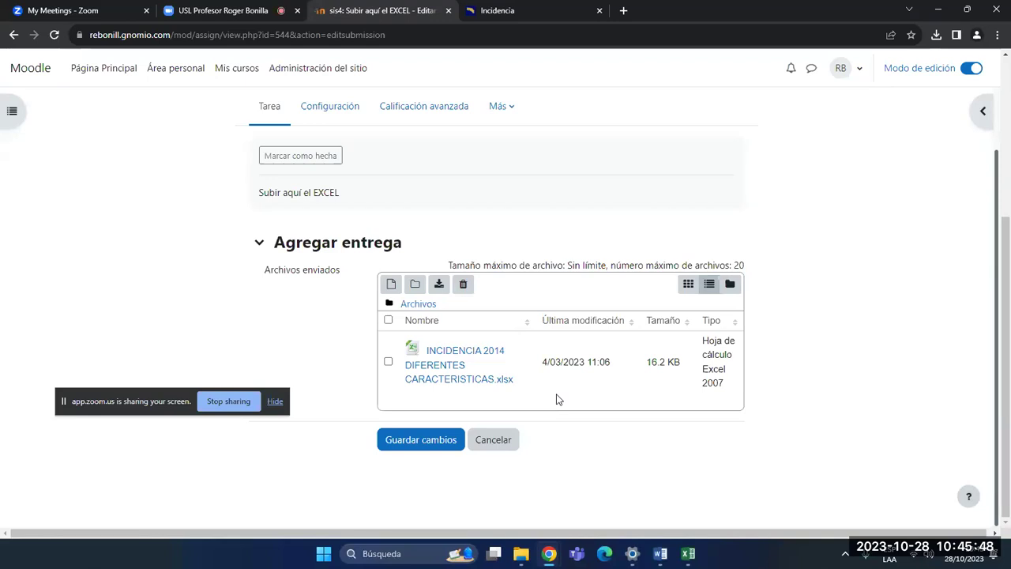
{"action": "left_click", "coordinate": [463, 286]}
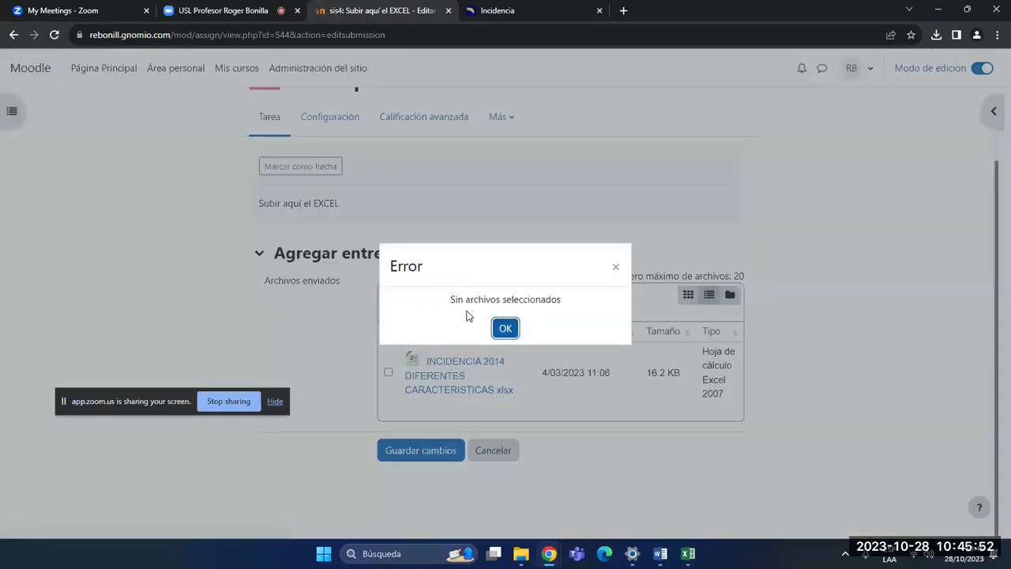
{"action": "left_click", "coordinate": [496, 328]}
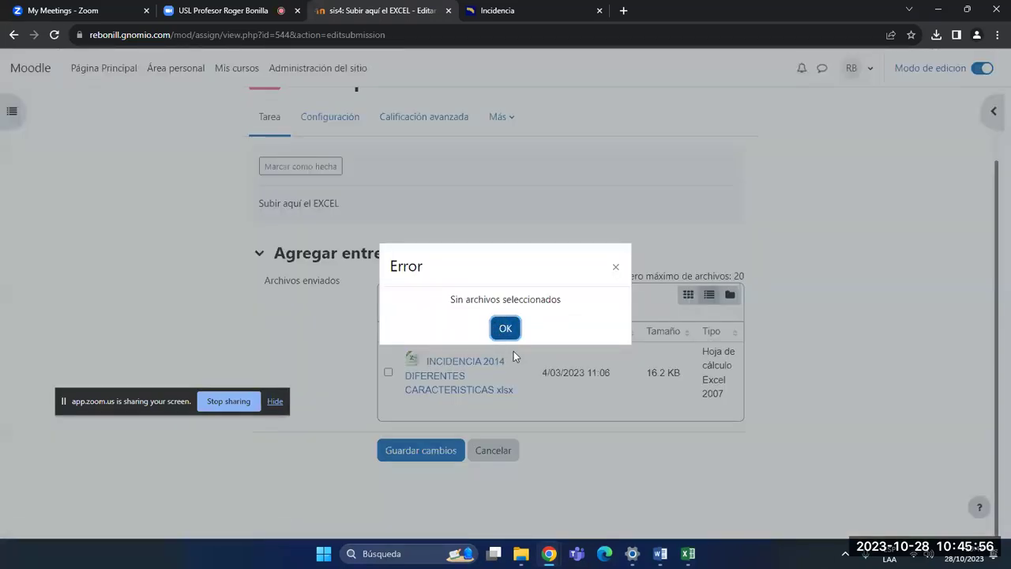
{"action": "left_click", "coordinate": [506, 327]}
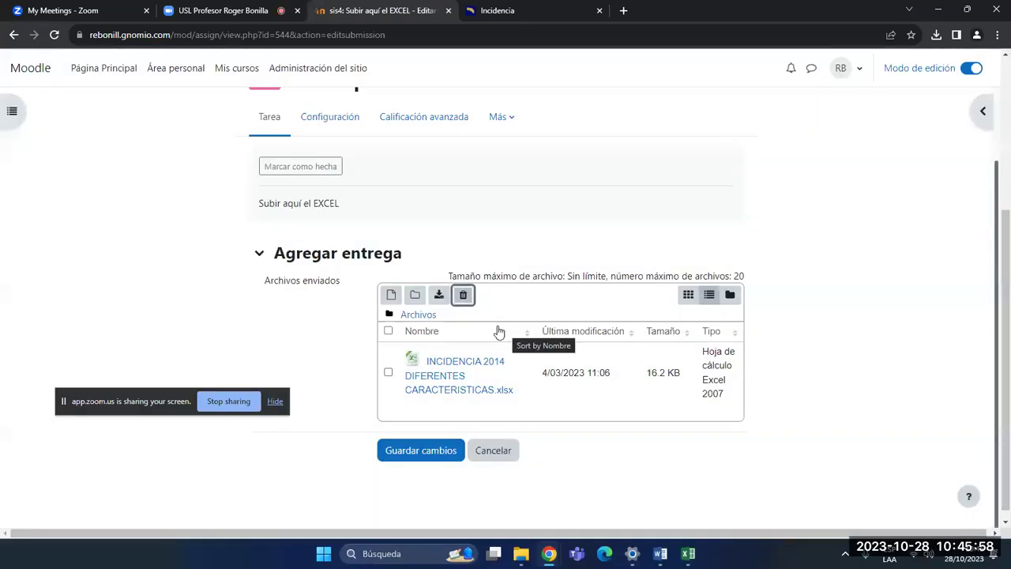
{"action": "left_click", "coordinate": [464, 297]}
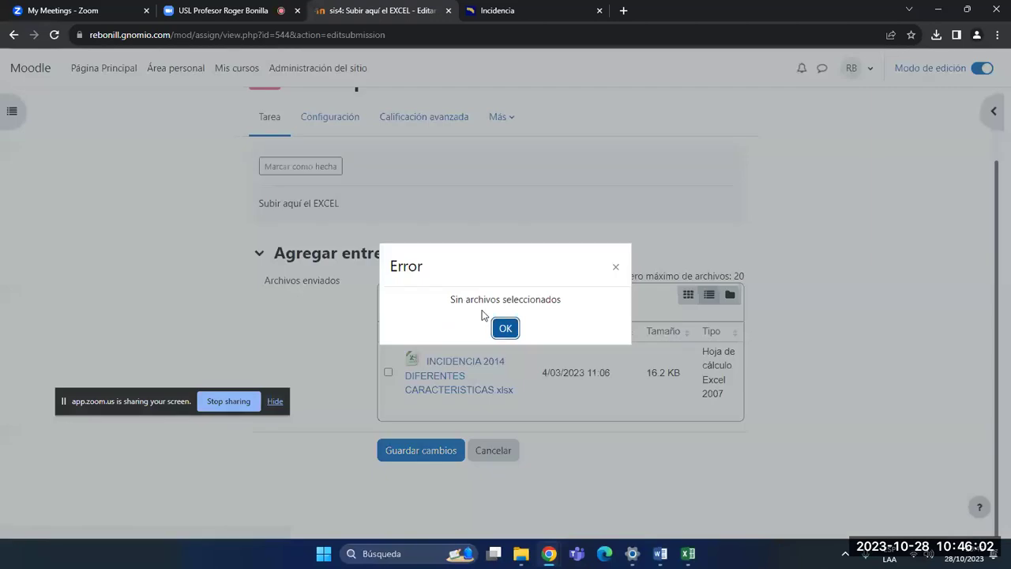
{"action": "left_click", "coordinate": [503, 327]}
- Delete INCIDENCIA 2014 DIFERENTES CARACTERISTICAS.xlsx from the submission's files and confirm its removal
{"action": "left_click", "coordinate": [388, 373]}
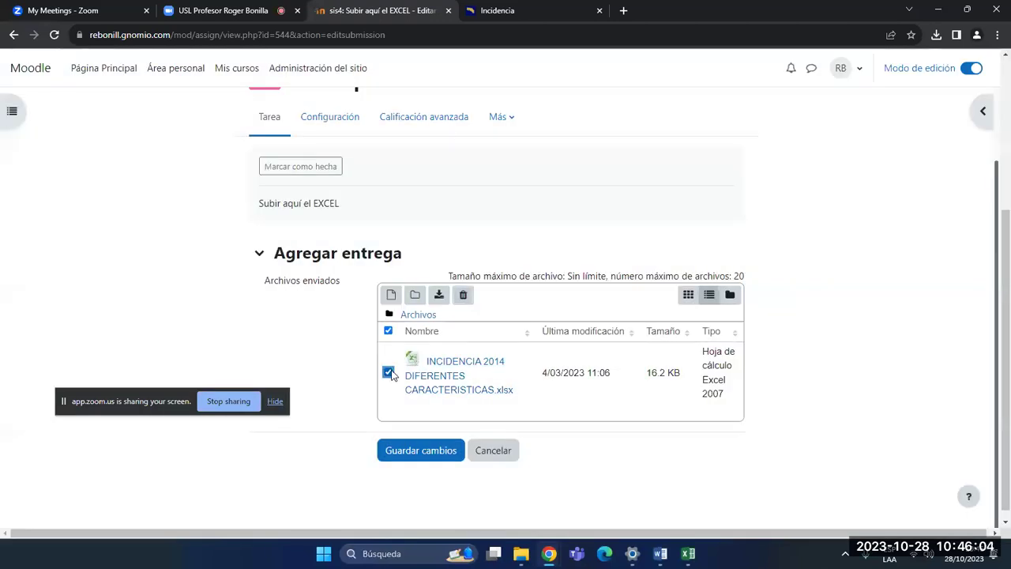
{"action": "left_click", "coordinate": [463, 297]}
{"action": "left_click", "coordinate": [478, 331]}
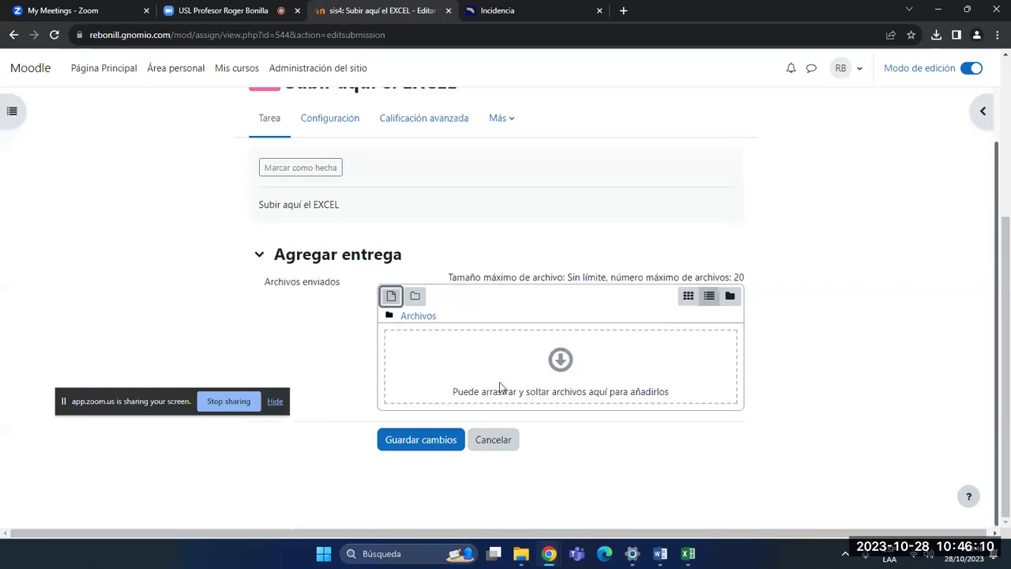
- Upload 2012.xlsx from the desktop's rb folder to the assignment submission and save the changes
{"action": "left_click", "coordinate": [544, 377]}
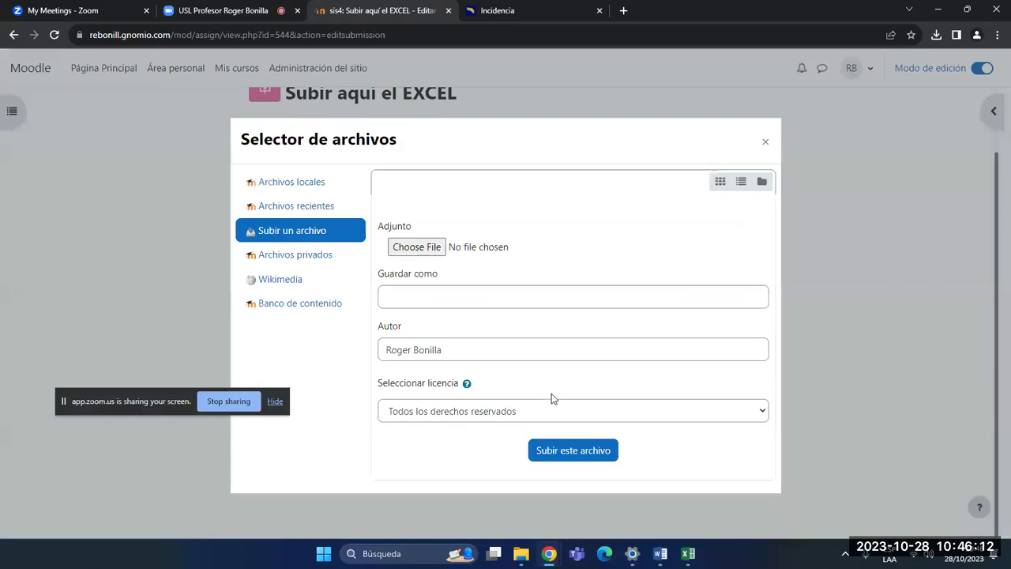
{"action": "left_click", "coordinate": [431, 250]}
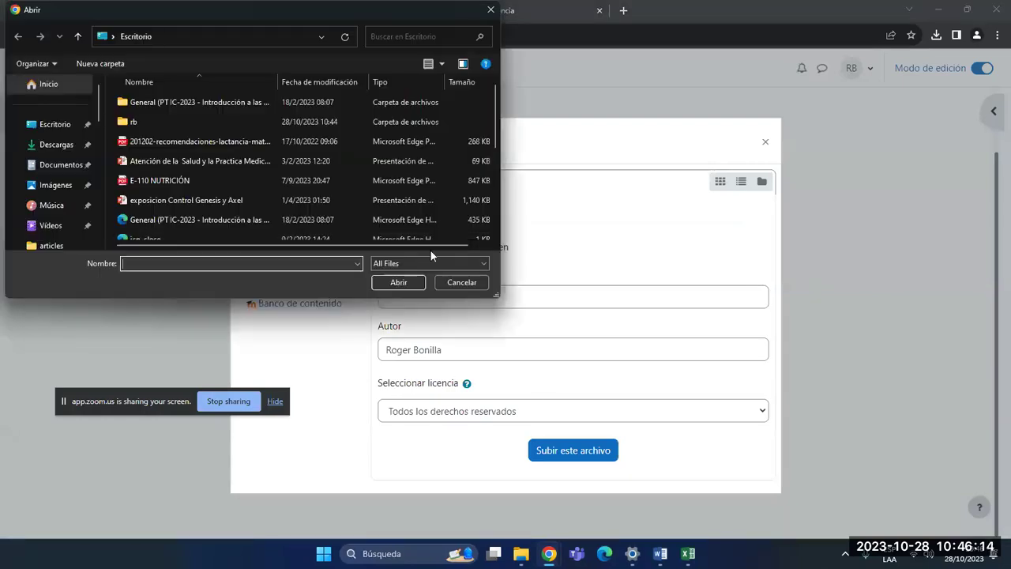
{"action": "double_click", "coordinate": [141, 124]}
{"action": "double_click", "coordinate": [148, 106]}
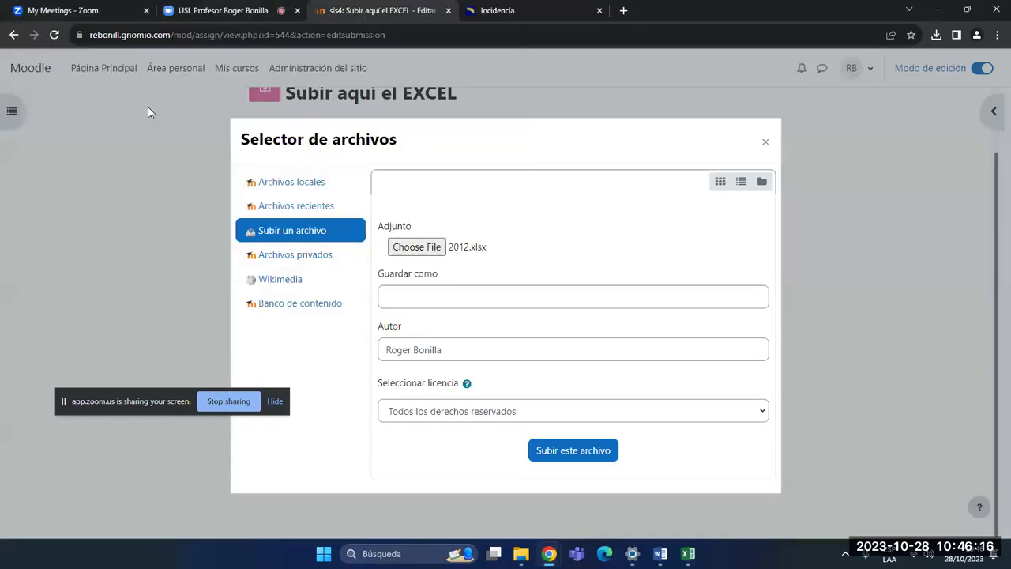
{"action": "left_click", "coordinate": [580, 451]}
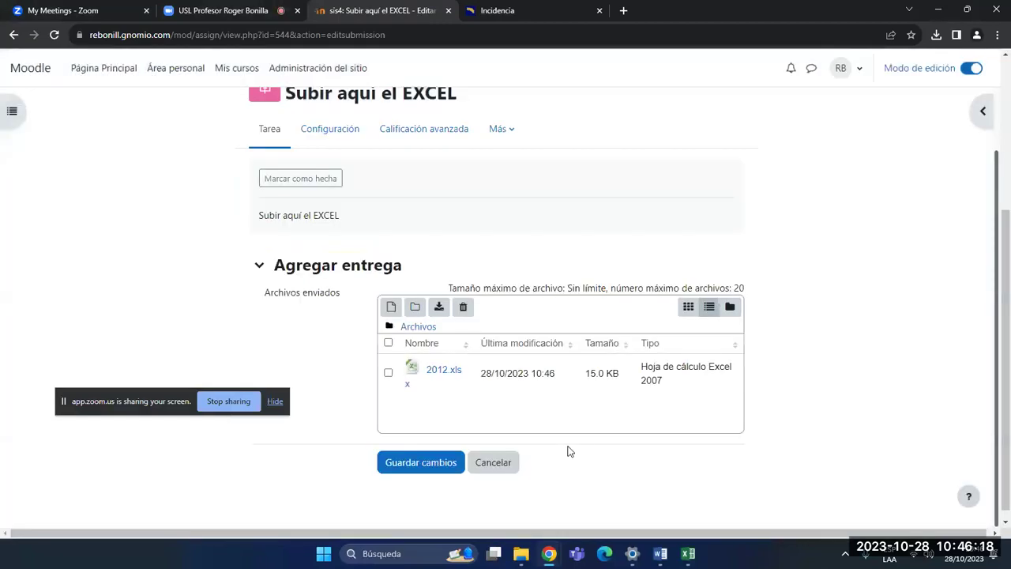
{"action": "left_click", "coordinate": [430, 465]}
- Review the submission status and submitted files of all students in the assignment's grading table
{"action": "scroll", "coordinate": [553, 409], "scroll_direction": "down", "scroll_amount": 5}
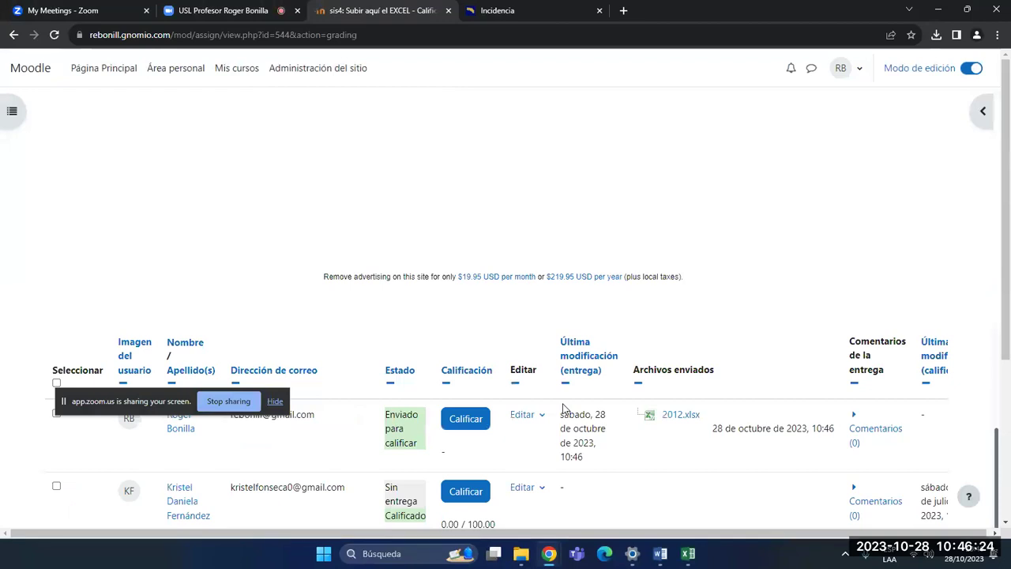
{"action": "scroll", "coordinate": [564, 408], "scroll_direction": "down", "scroll_amount": 2}
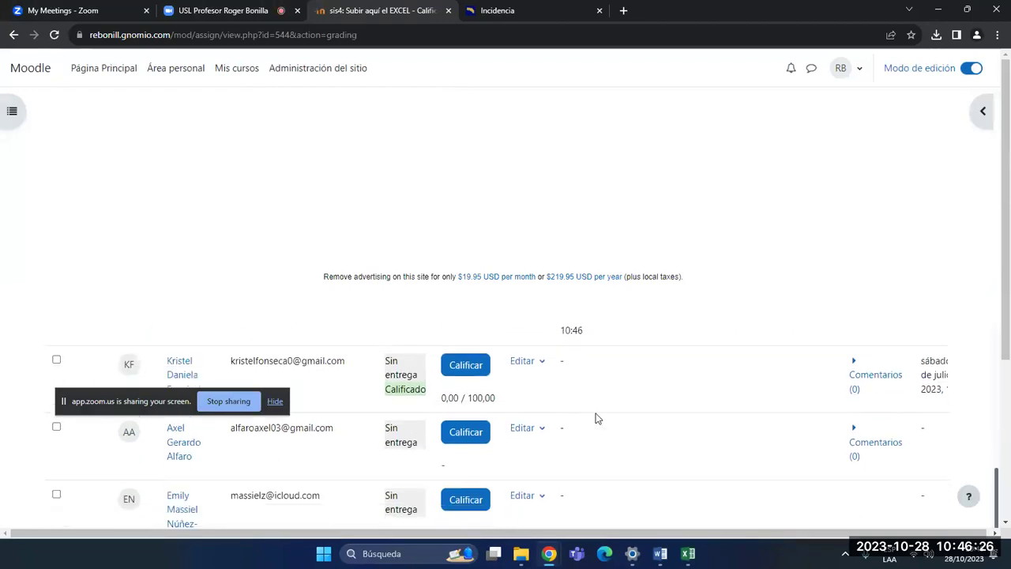
{"action": "scroll", "coordinate": [622, 424], "scroll_direction": "down", "scroll_amount": 7}
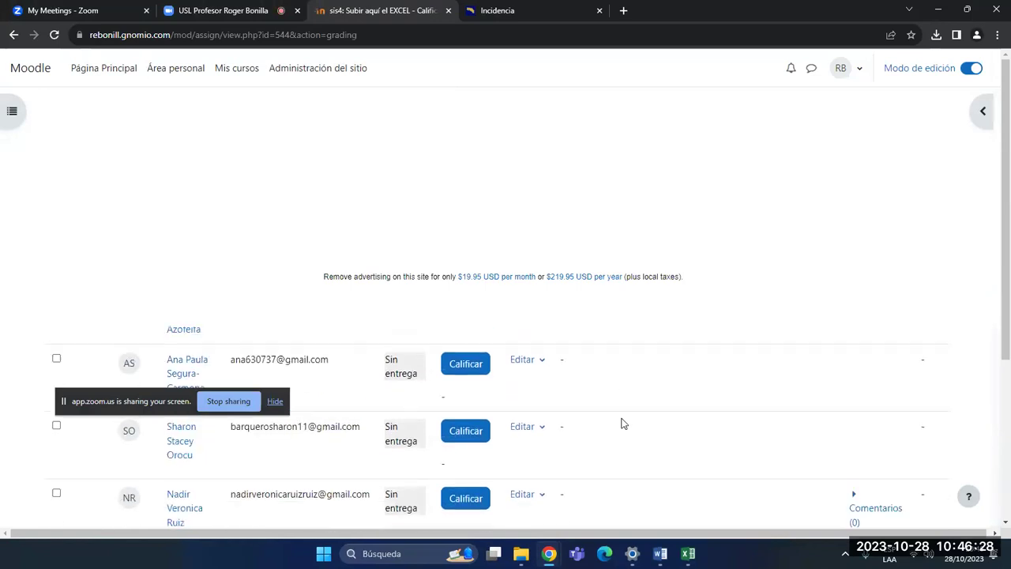
{"action": "scroll", "coordinate": [622, 424], "scroll_direction": "down", "scroll_amount": 2}
{"action": "left_click", "coordinate": [689, 554]}
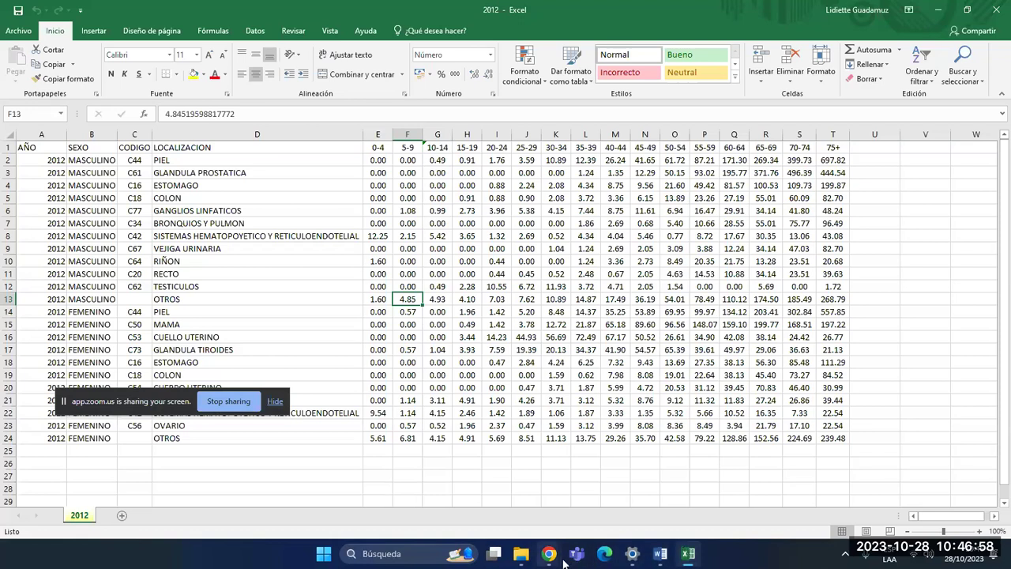
{"action": "mouse_move", "coordinate": [549, 553]}
{"action": "left_click", "coordinate": [711, 413]}
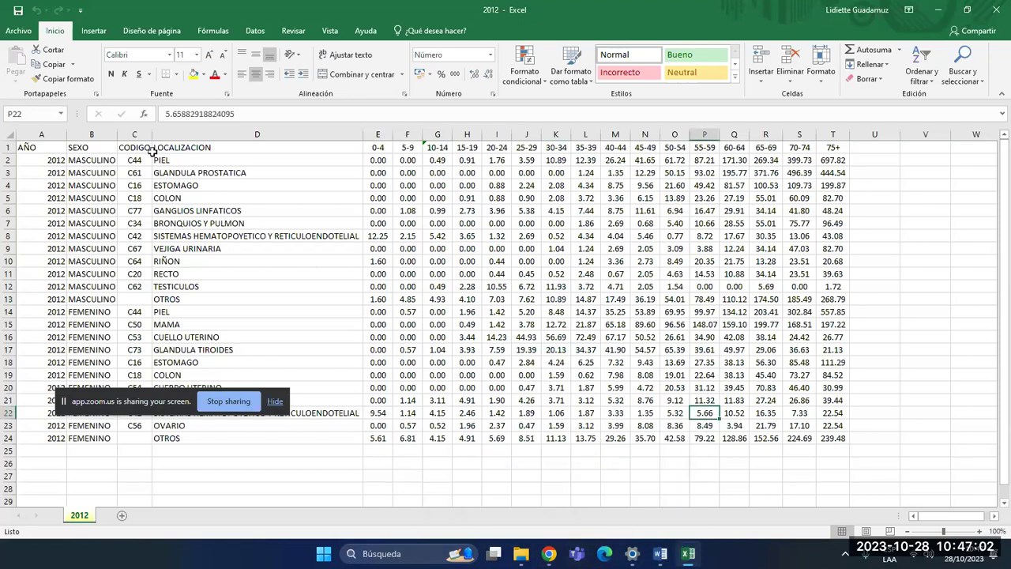
{"action": "left_click", "coordinate": [765, 235]}
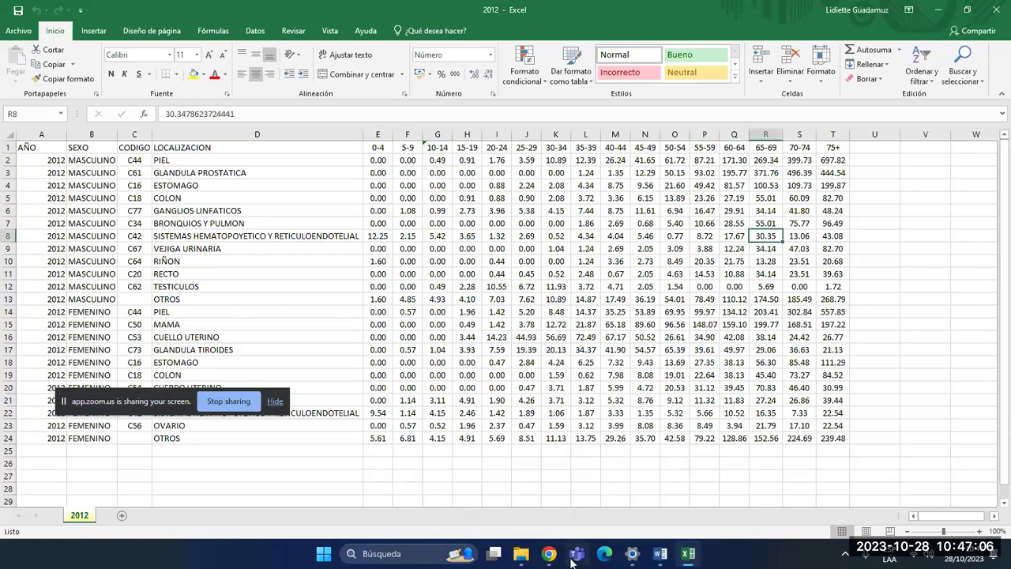
{"action": "left_click", "coordinate": [689, 554]}
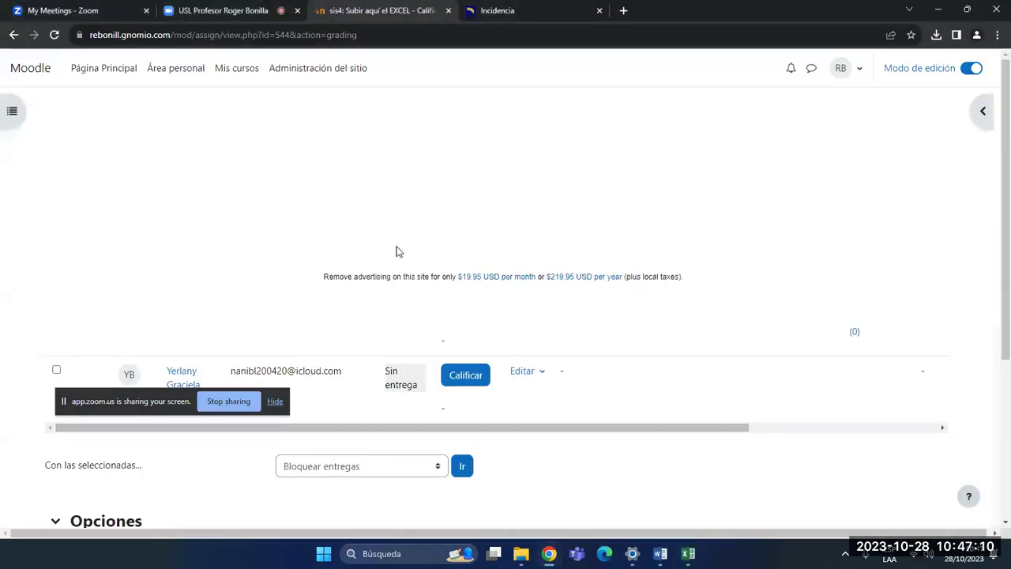
{"action": "left_click", "coordinate": [218, 12]}
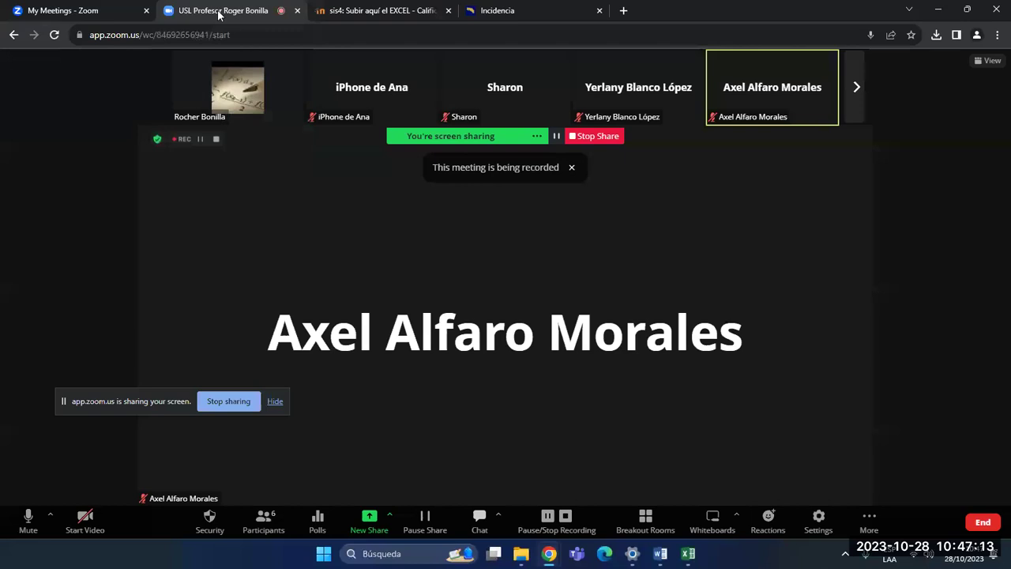
{"action": "left_click", "coordinate": [336, 11]}
{"action": "scroll", "coordinate": [309, 303], "scroll_direction": "down", "scroll_amount": 3}
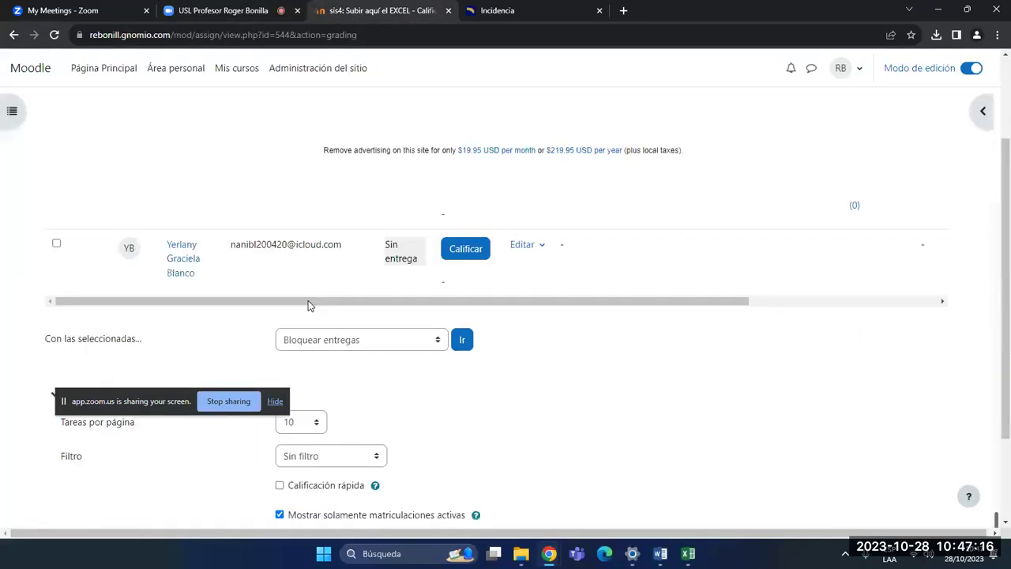
{"action": "scroll", "coordinate": [311, 301], "scroll_direction": "up", "scroll_amount": 3}
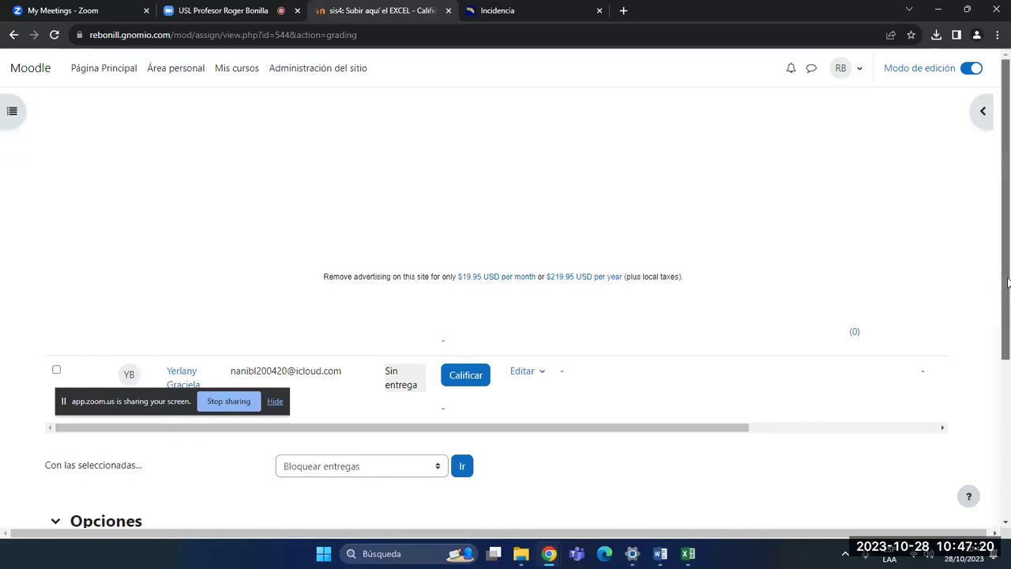
{"action": "scroll", "coordinate": [1002, 458], "scroll_direction": "down", "scroll_amount": 3}
{"action": "scroll", "coordinate": [1002, 458], "scroll_direction": "up", "scroll_amount": 3}
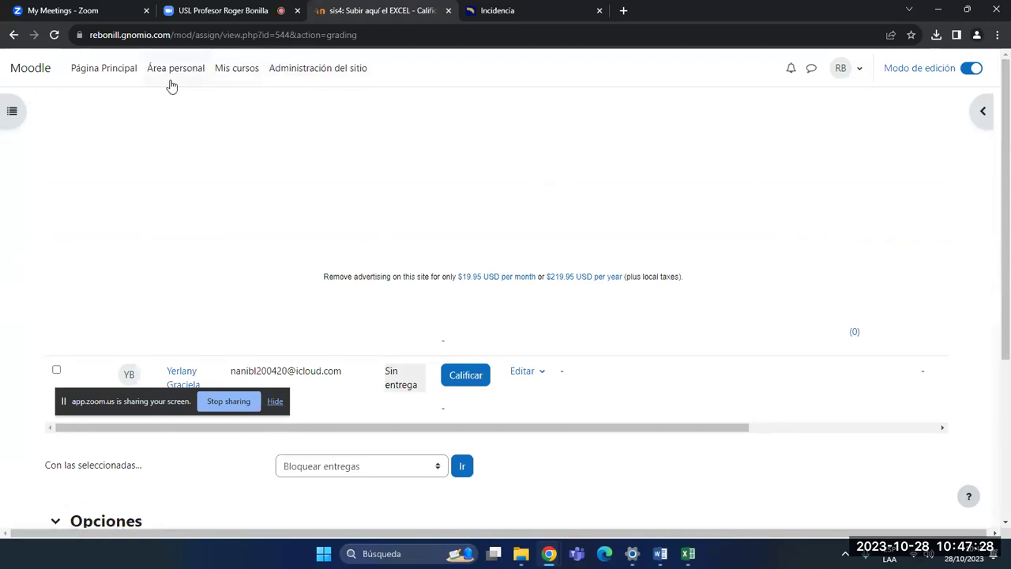
{"action": "left_click", "coordinate": [498, 10]}
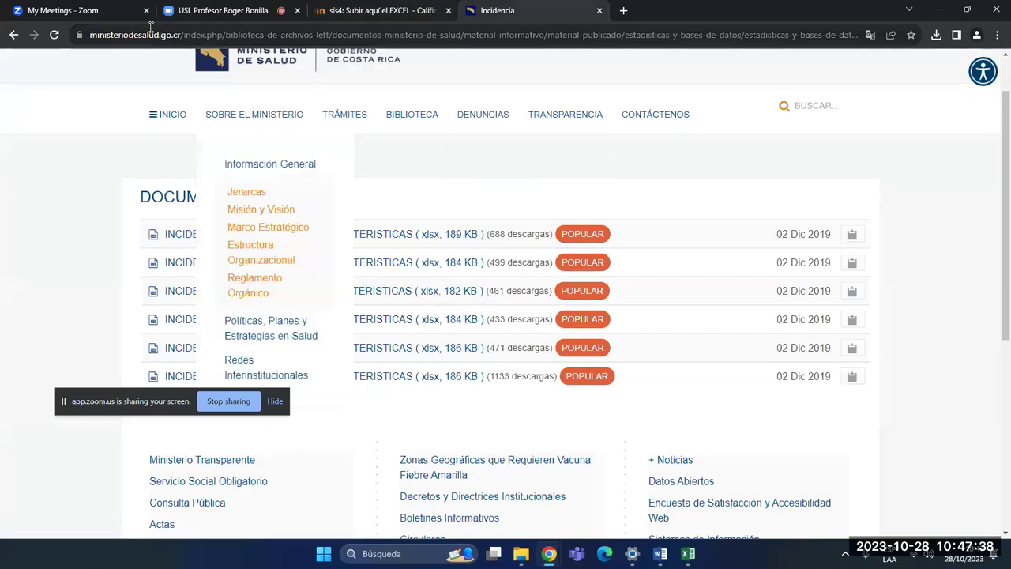
{"action": "left_click", "coordinate": [223, 11]}
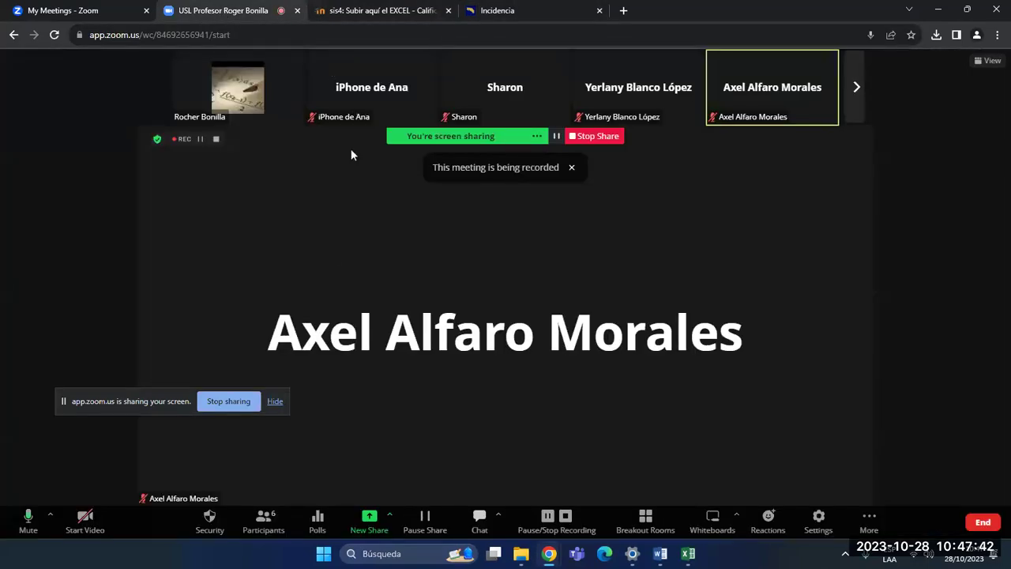